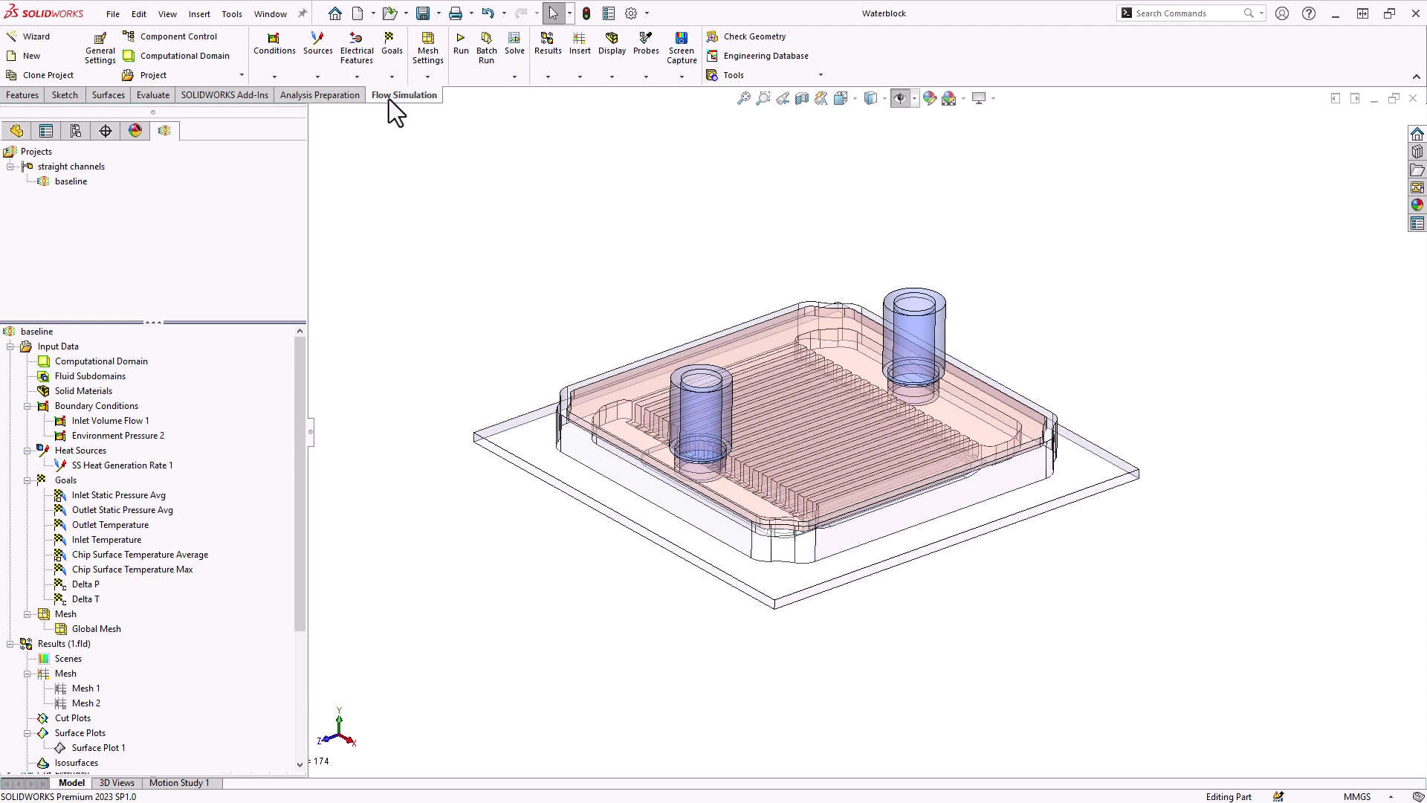
Show the callouts for inlet flow 30 l/h, environment pressure 101325 Pa and 225 W heat generation, orbiting to the heated area
{"action": "left_click", "coordinate": [138, 421]}
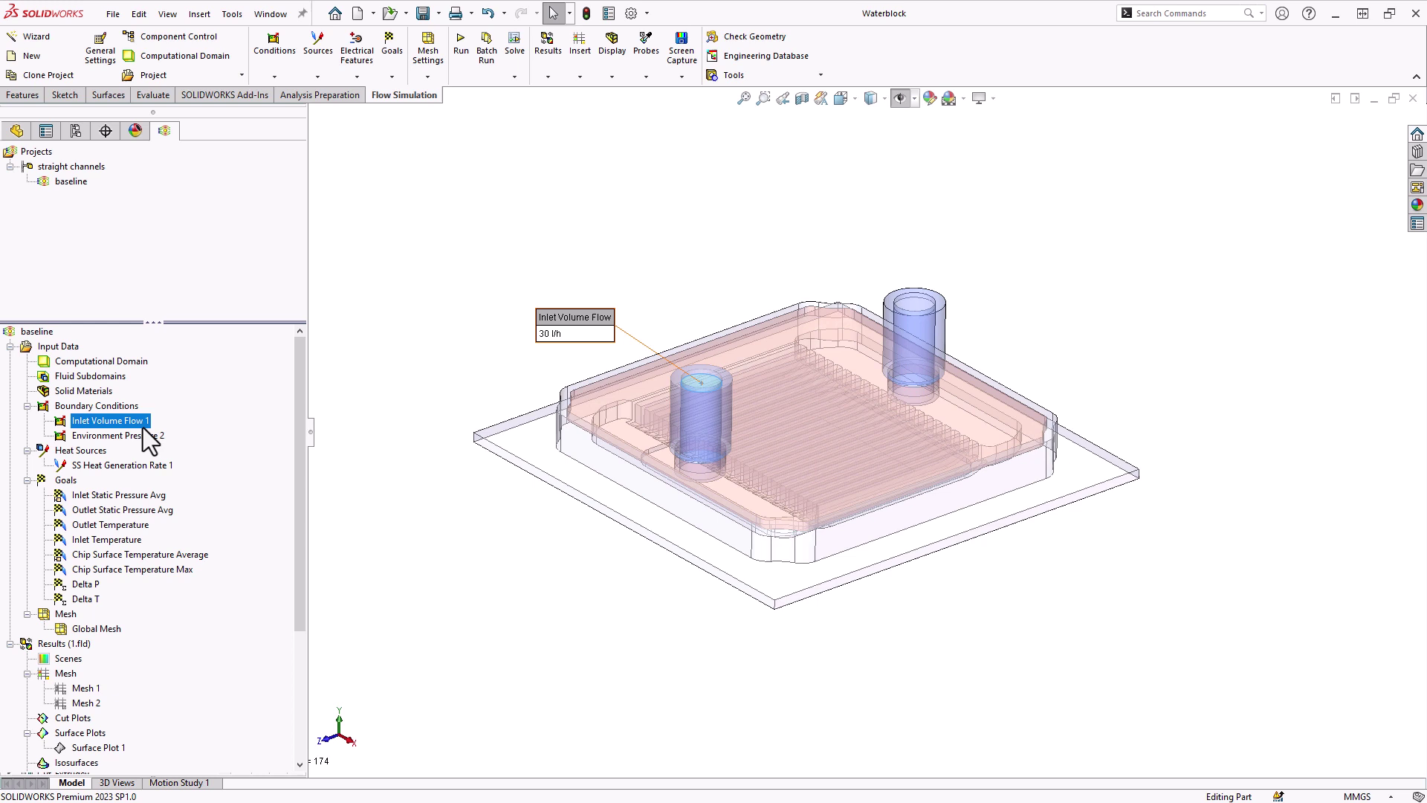
{"action": "left_click", "coordinate": [144, 438]}
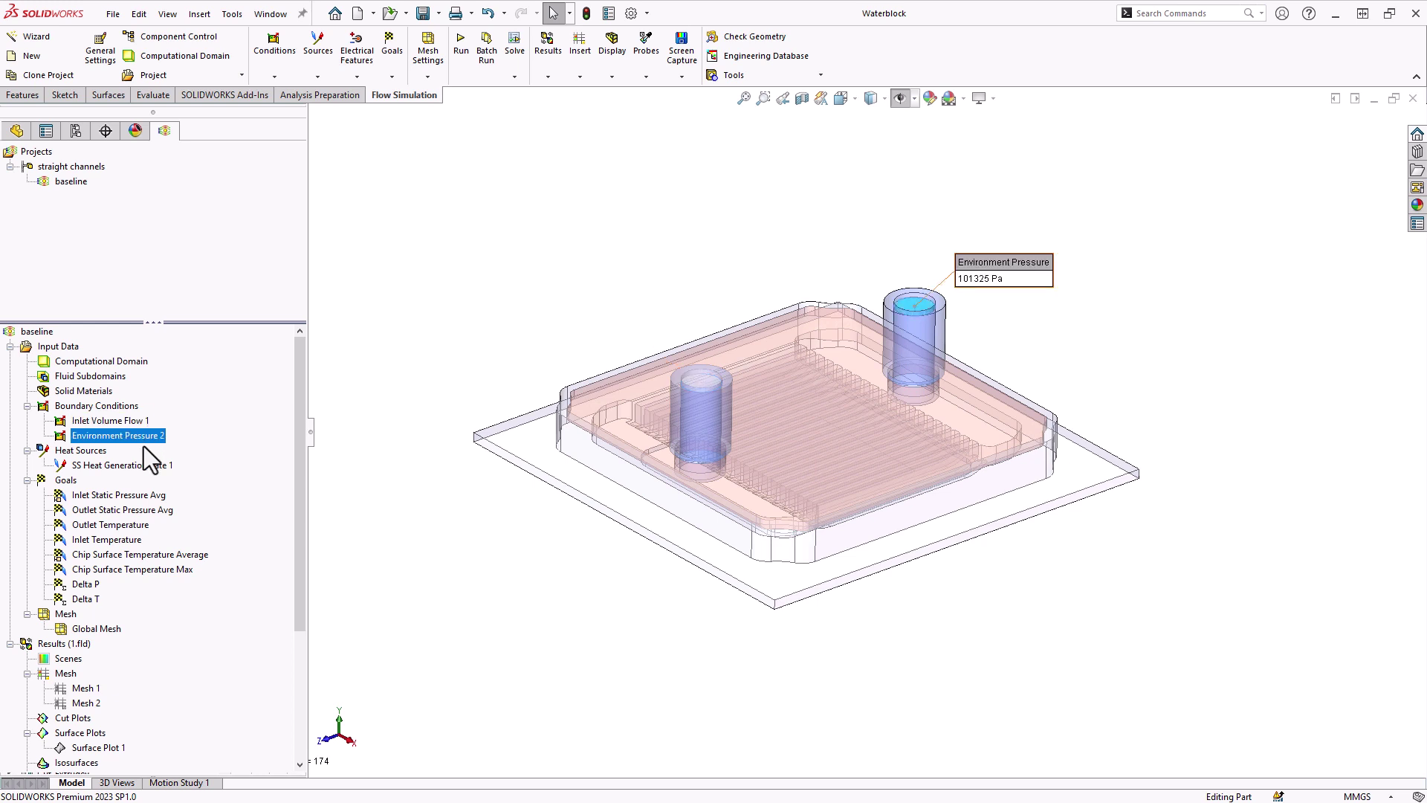
{"action": "left_click", "coordinate": [148, 468]}
{"action": "middle_click_drag", "start_coordinate": [707, 633], "coordinate": [773, 484]}
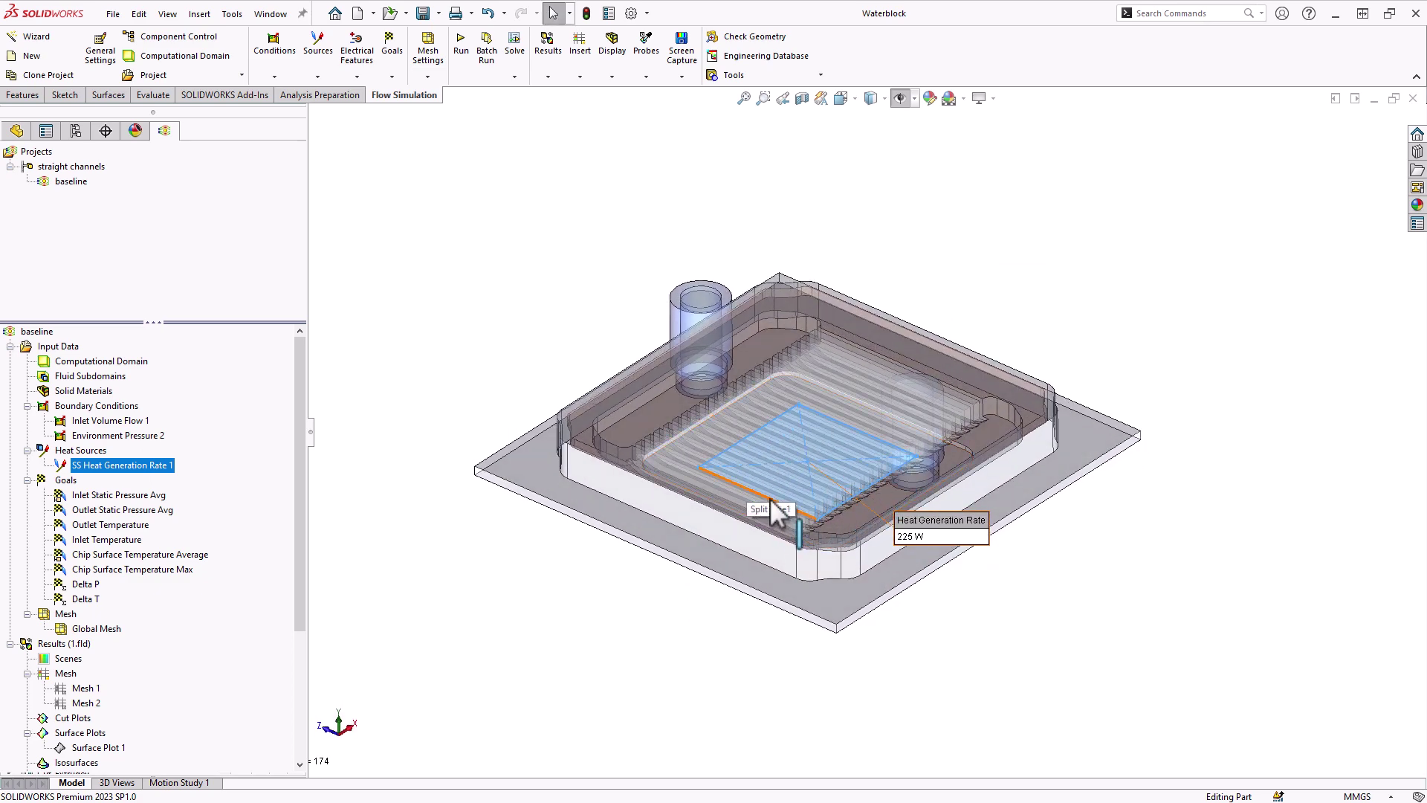
{"action": "middle_click_drag", "start_coordinate": [759, 511], "coordinate": [733, 472]}
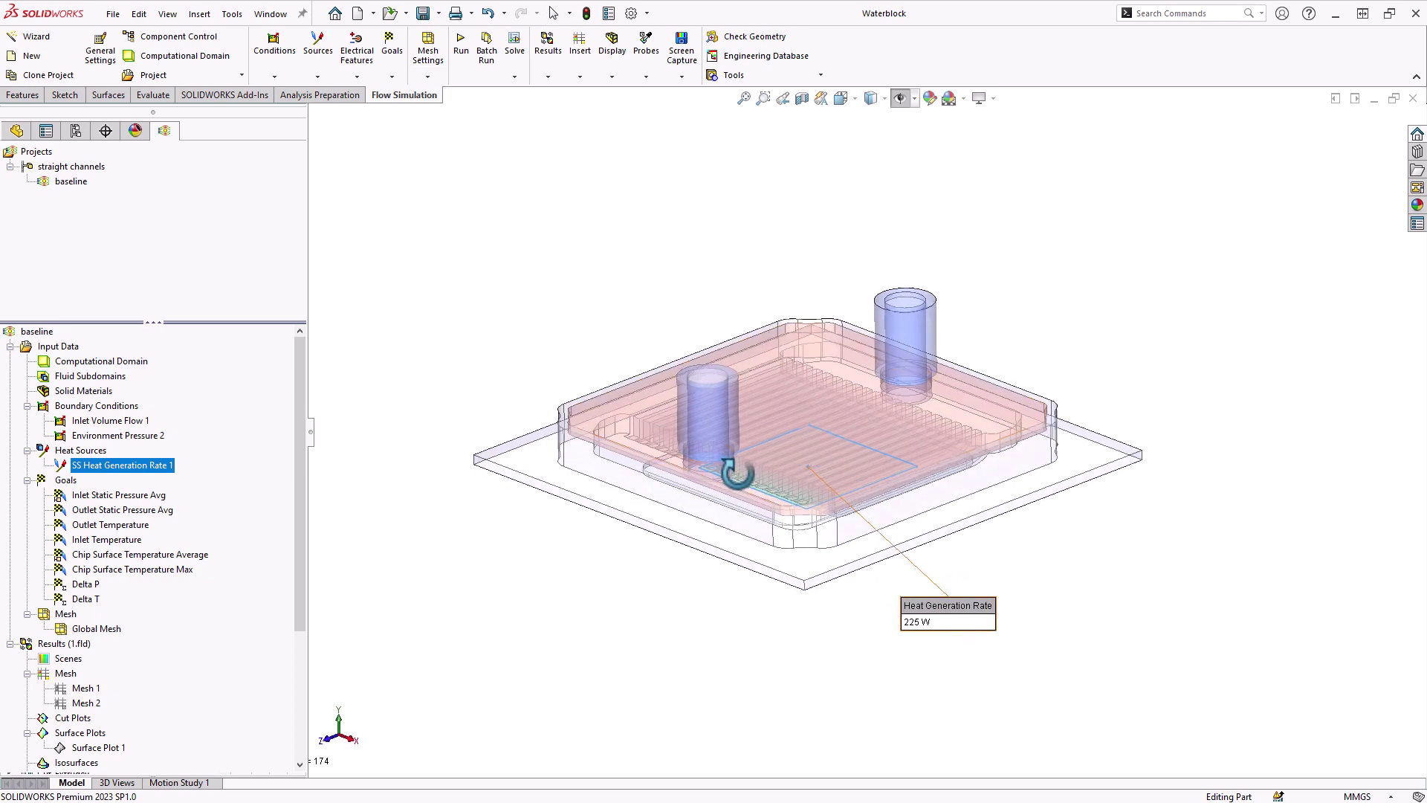
{"action": "scroll", "coordinate": [208, 644], "scroll_direction": "down", "scroll_amount": 4}
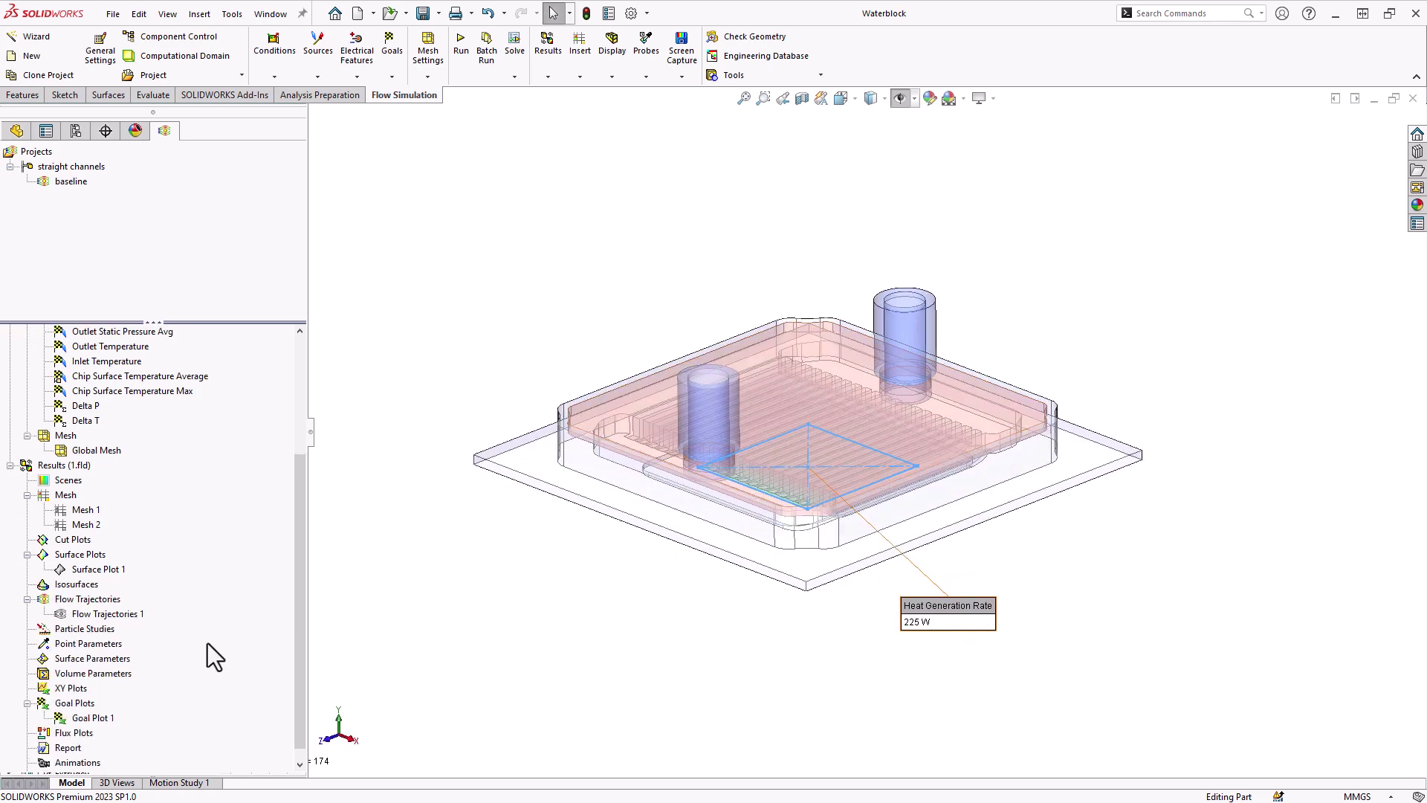
{"action": "right_click", "coordinate": [121, 572]}
{"action": "left_click", "coordinate": [154, 602]}
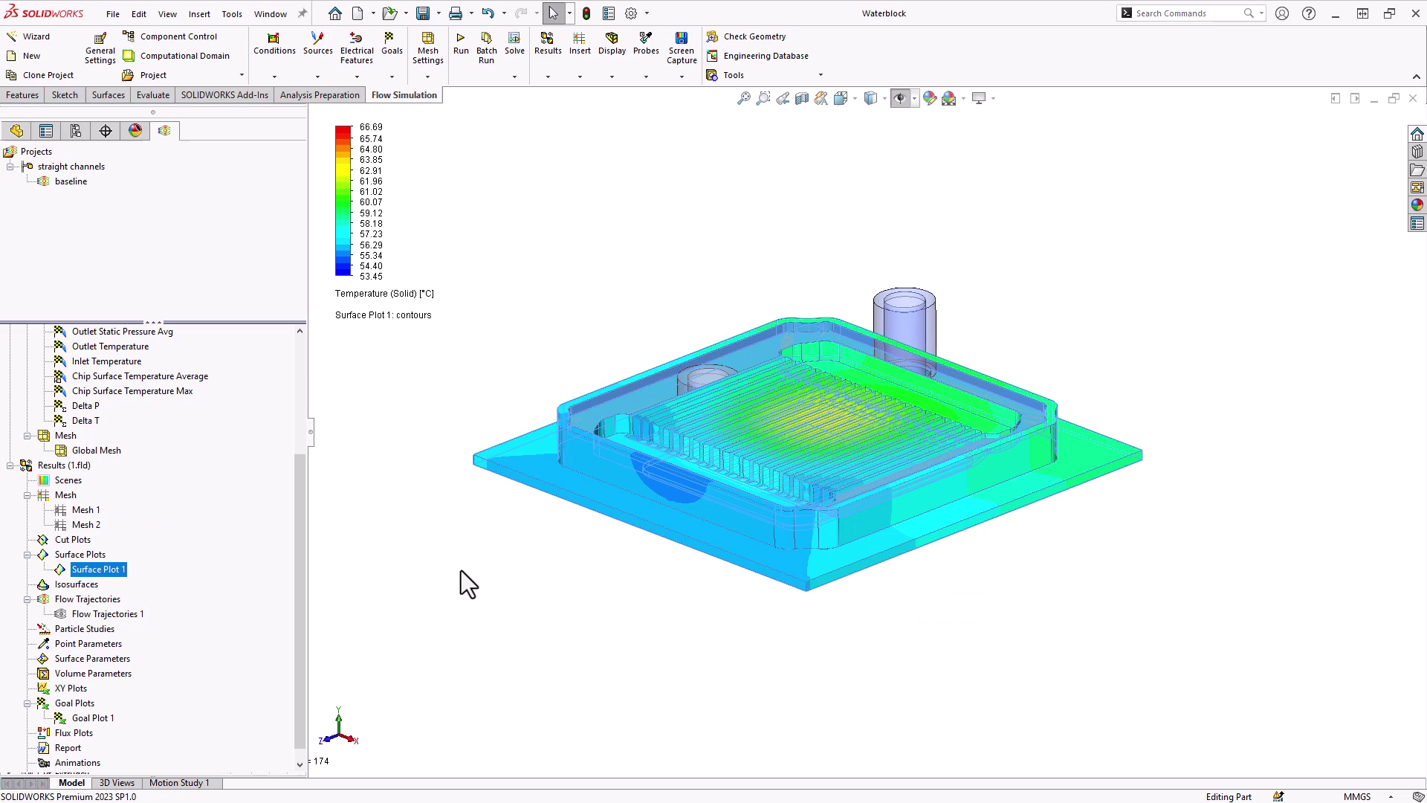
{"action": "middle_click_drag", "start_coordinate": [535, 521], "coordinate": [798, 446]}
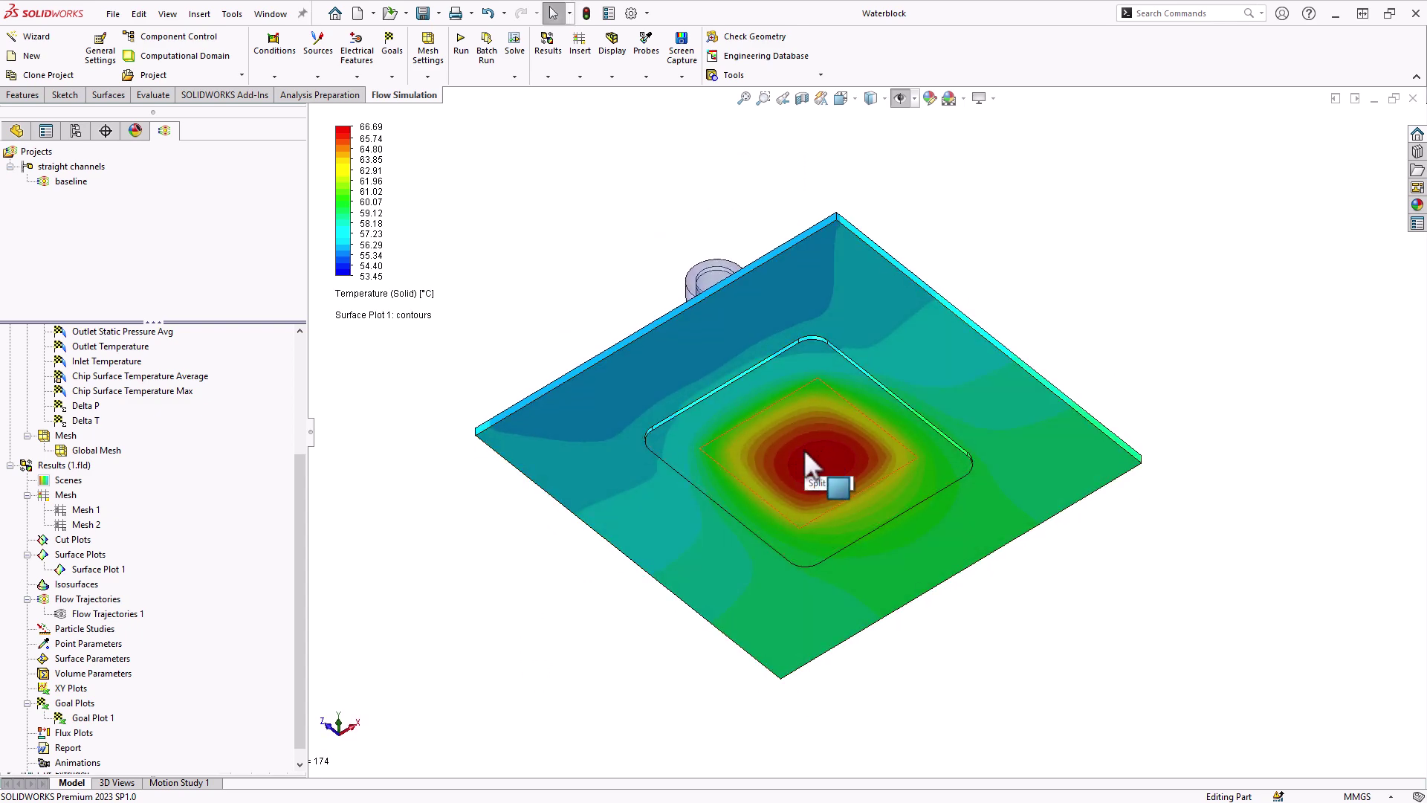
{"action": "middle_click_drag", "start_coordinate": [771, 456], "coordinate": [663, 321]}
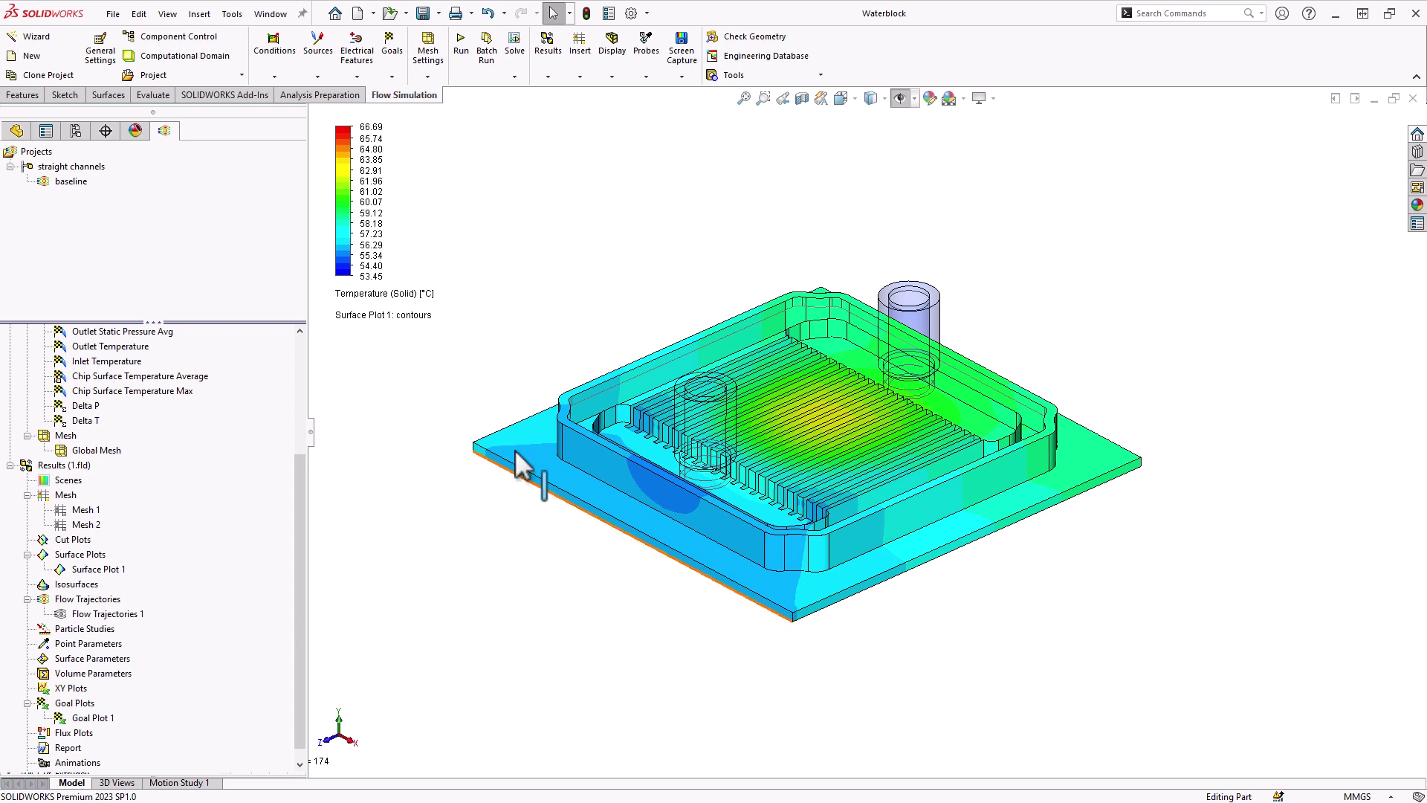
{"action": "right_click", "coordinate": [109, 615]}
{"action": "left_click", "coordinate": [181, 393]}
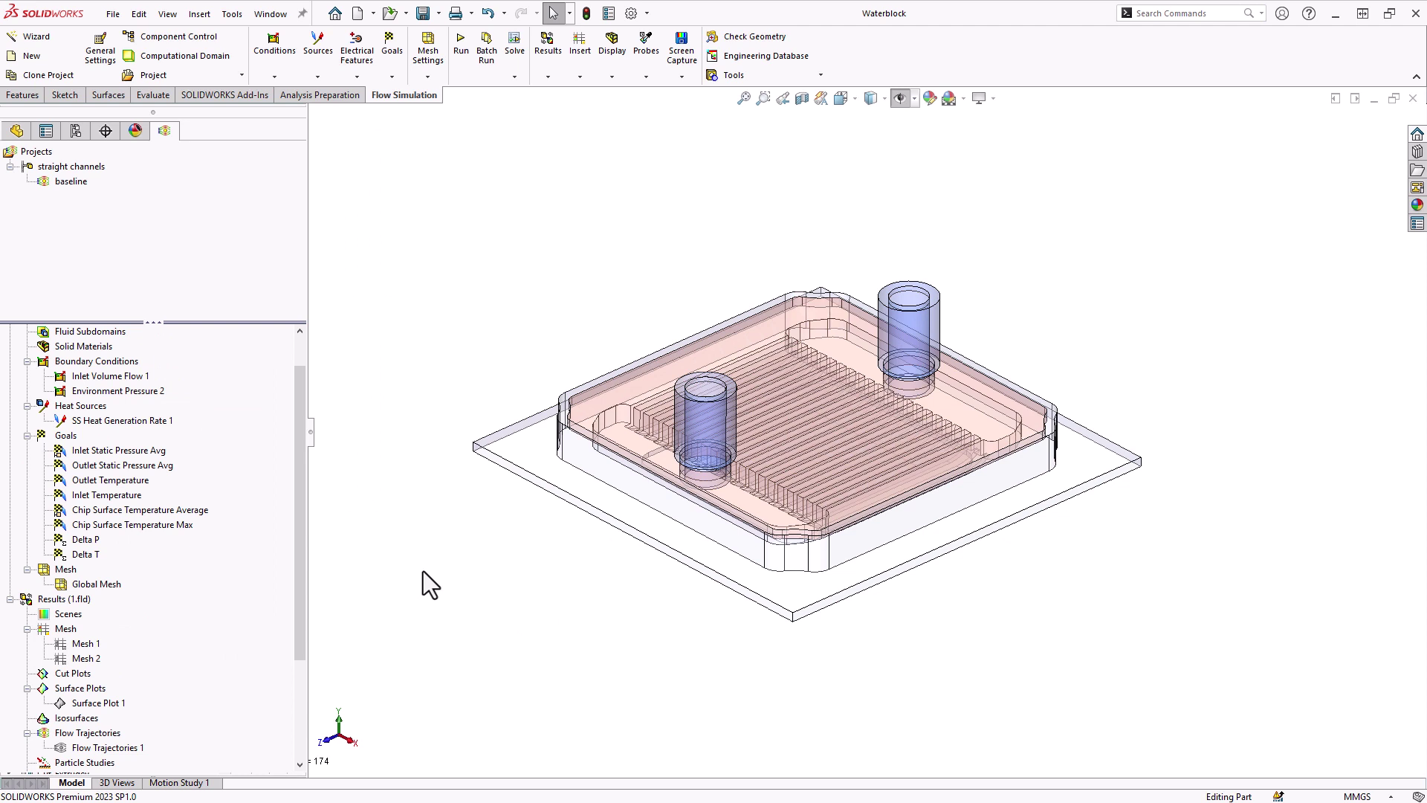
Create a new parametric study on the baseline configuration, keeping What If Analysis as its type
{"action": "right_click", "coordinate": [71, 181]}
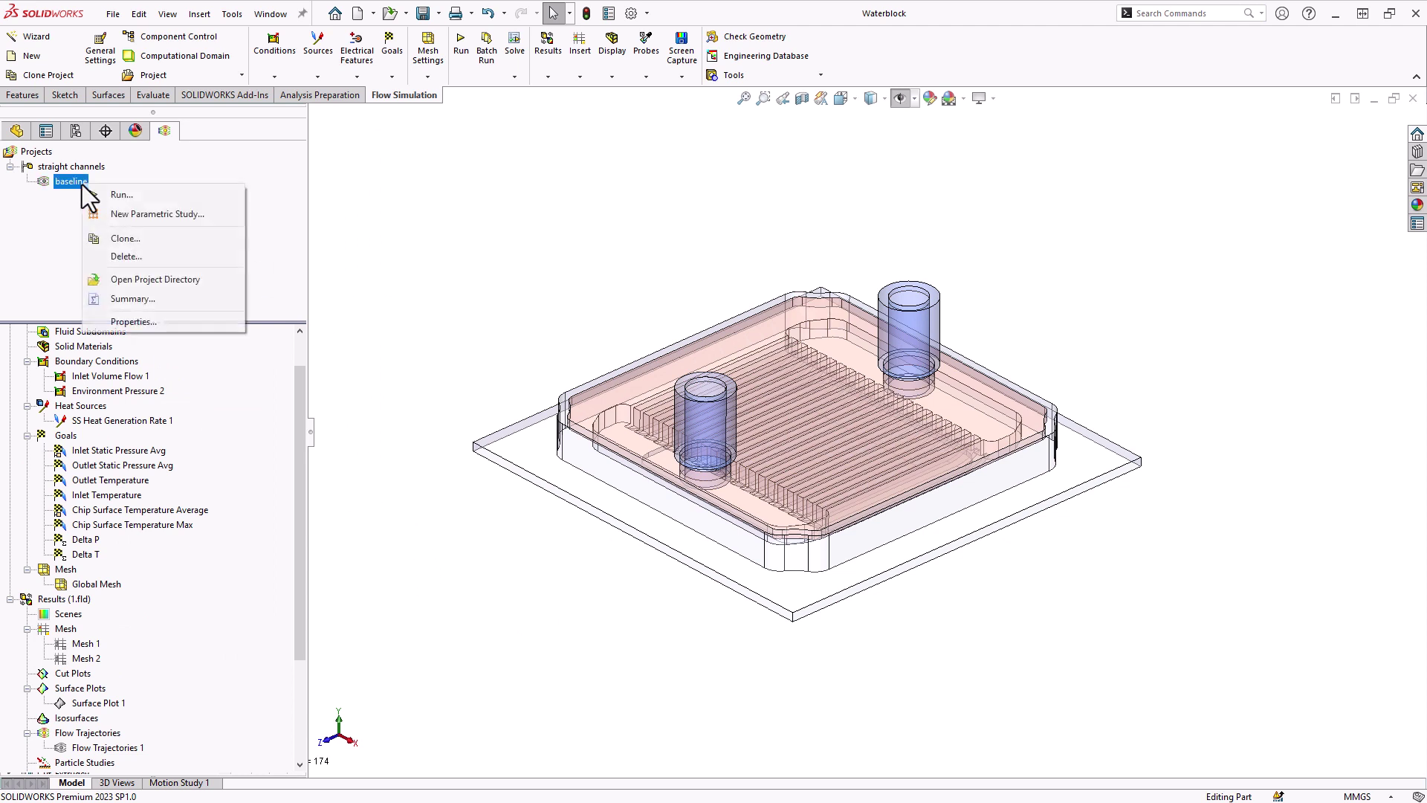
{"action": "left_click", "coordinate": [131, 219]}
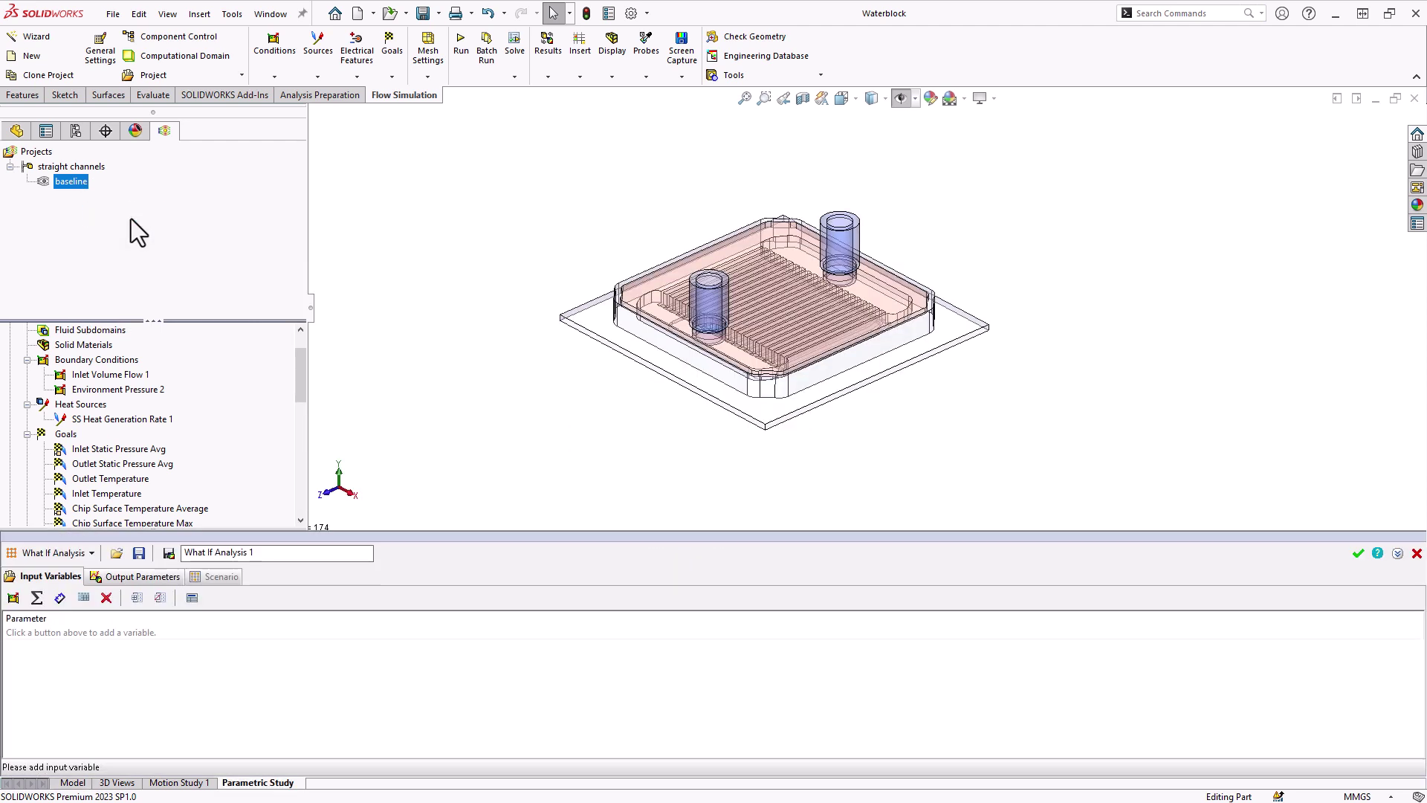
{"action": "left_click", "coordinate": [89, 554]}
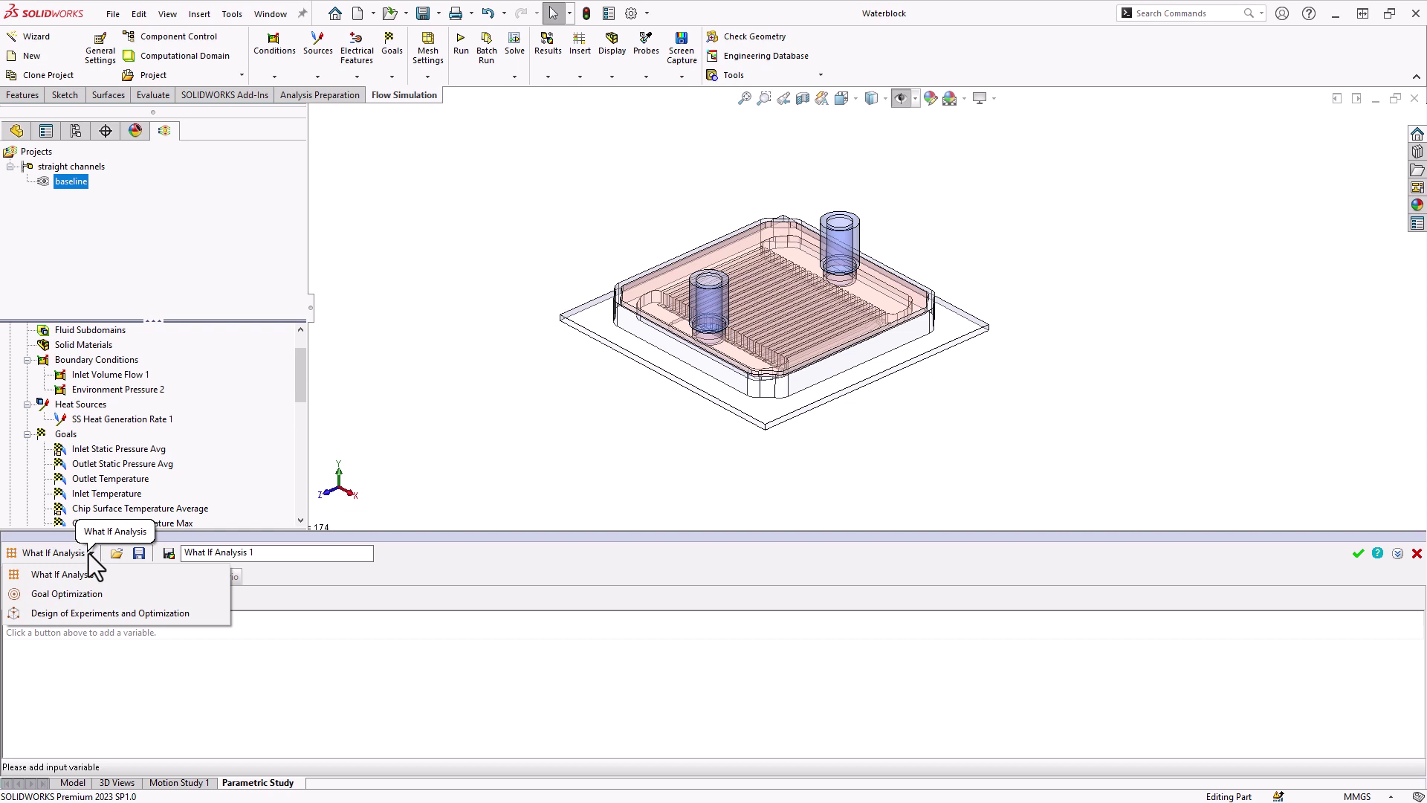
{"action": "left_click", "coordinate": [87, 553]}
{"action": "left_click", "coordinate": [87, 553]}
{"action": "key", "text": "Escape"}
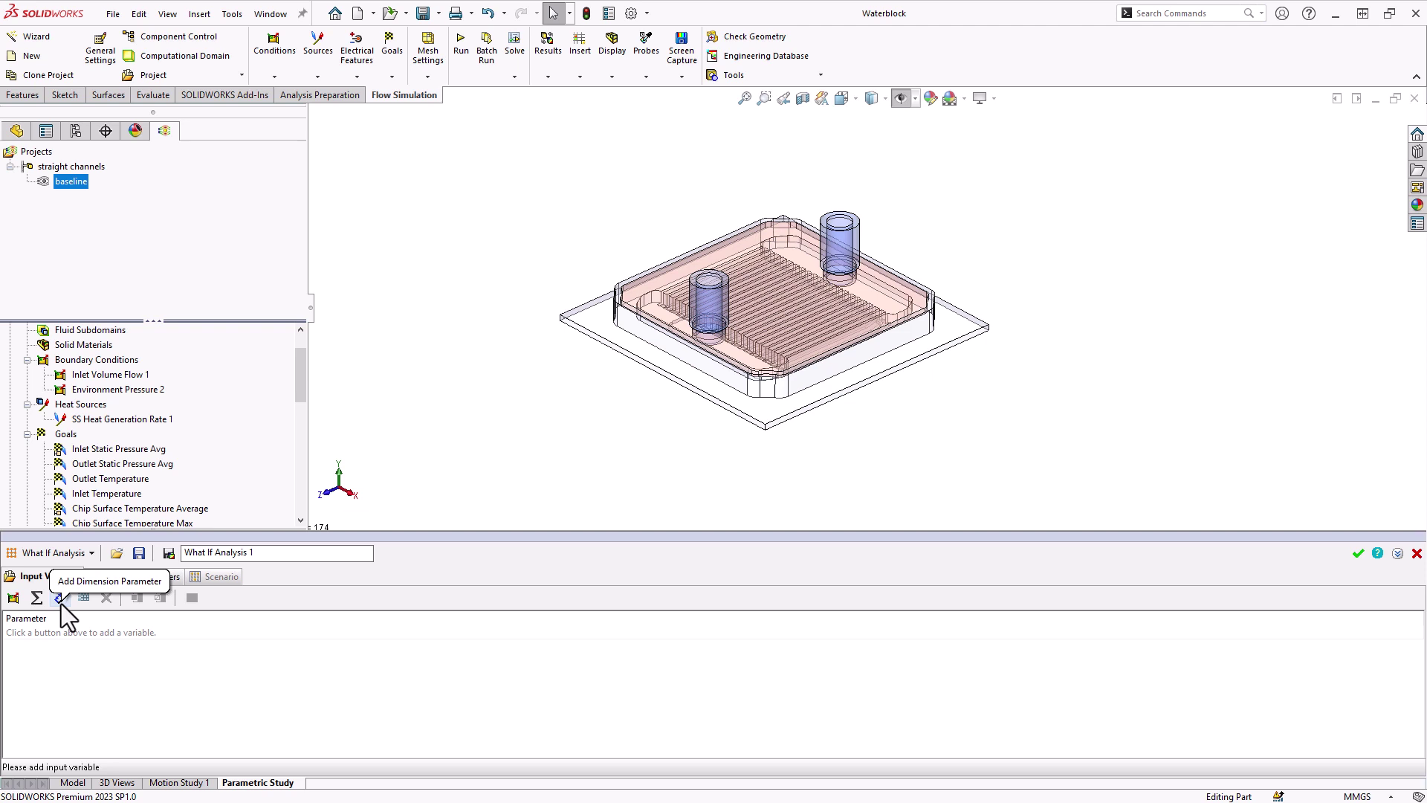
Add the volume flow rate of Inlet Volume Flow 1 as the study's input variable
{"action": "left_click", "coordinate": [14, 602]}
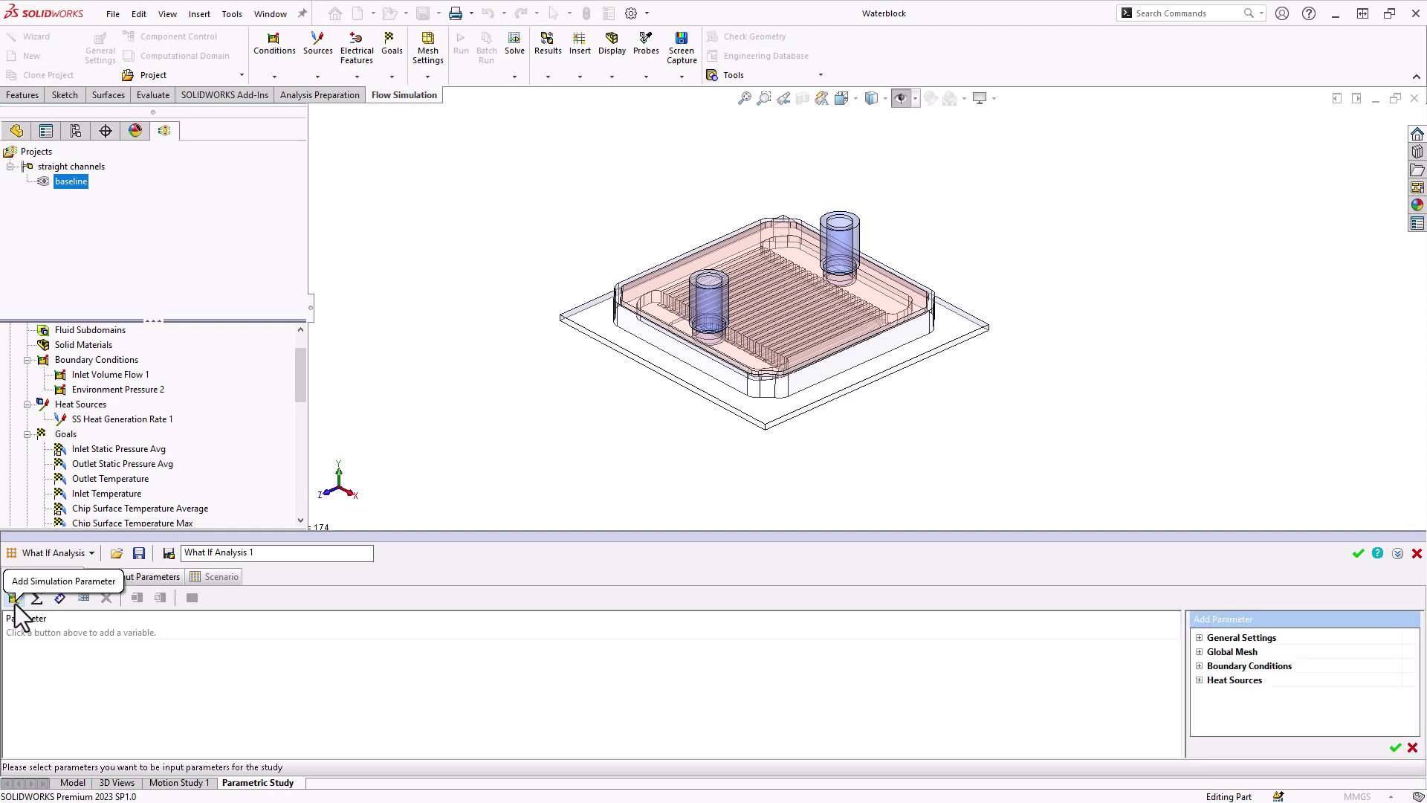
{"action": "left_click", "coordinate": [1200, 666]}
{"action": "left_click", "coordinate": [1209, 695]}
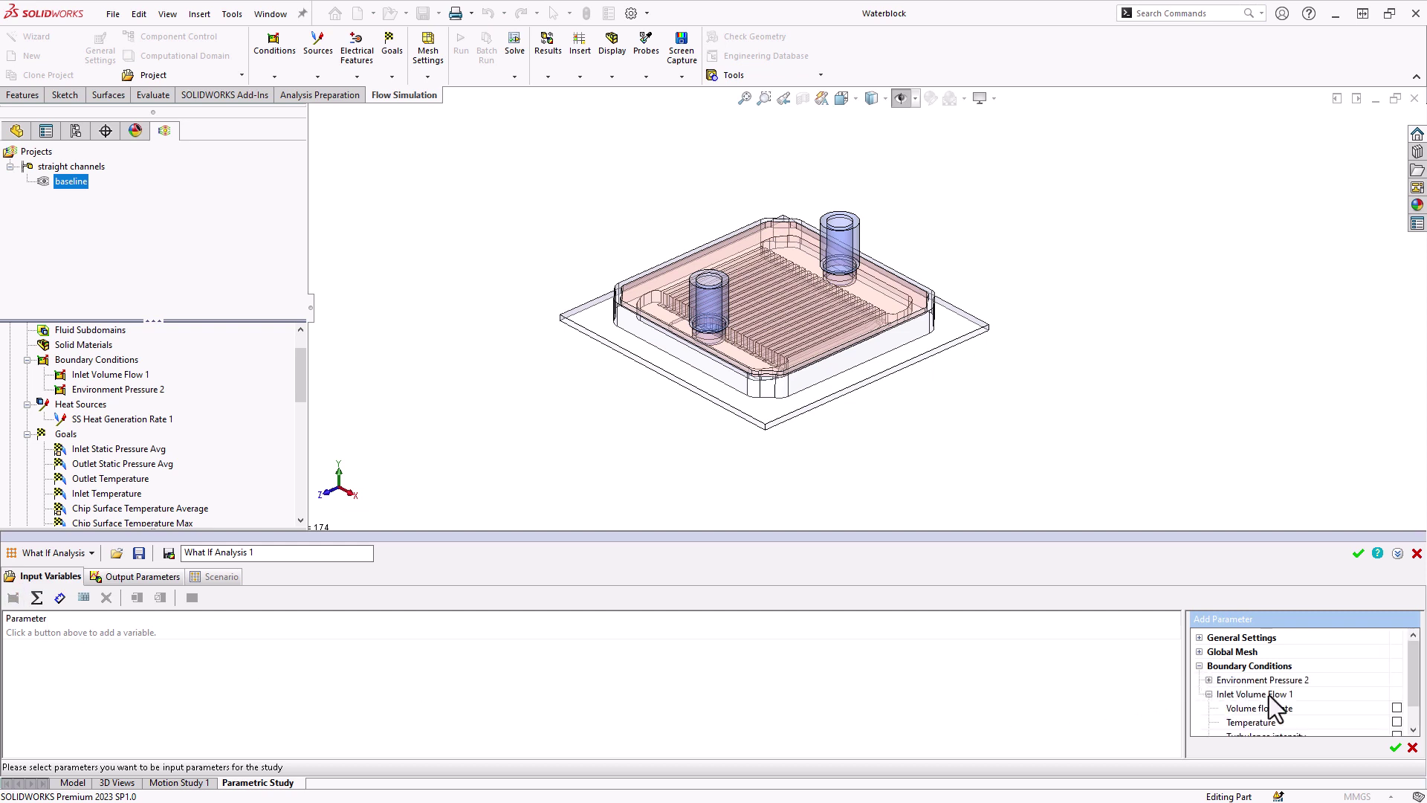
{"action": "left_click", "coordinate": [1397, 708]}
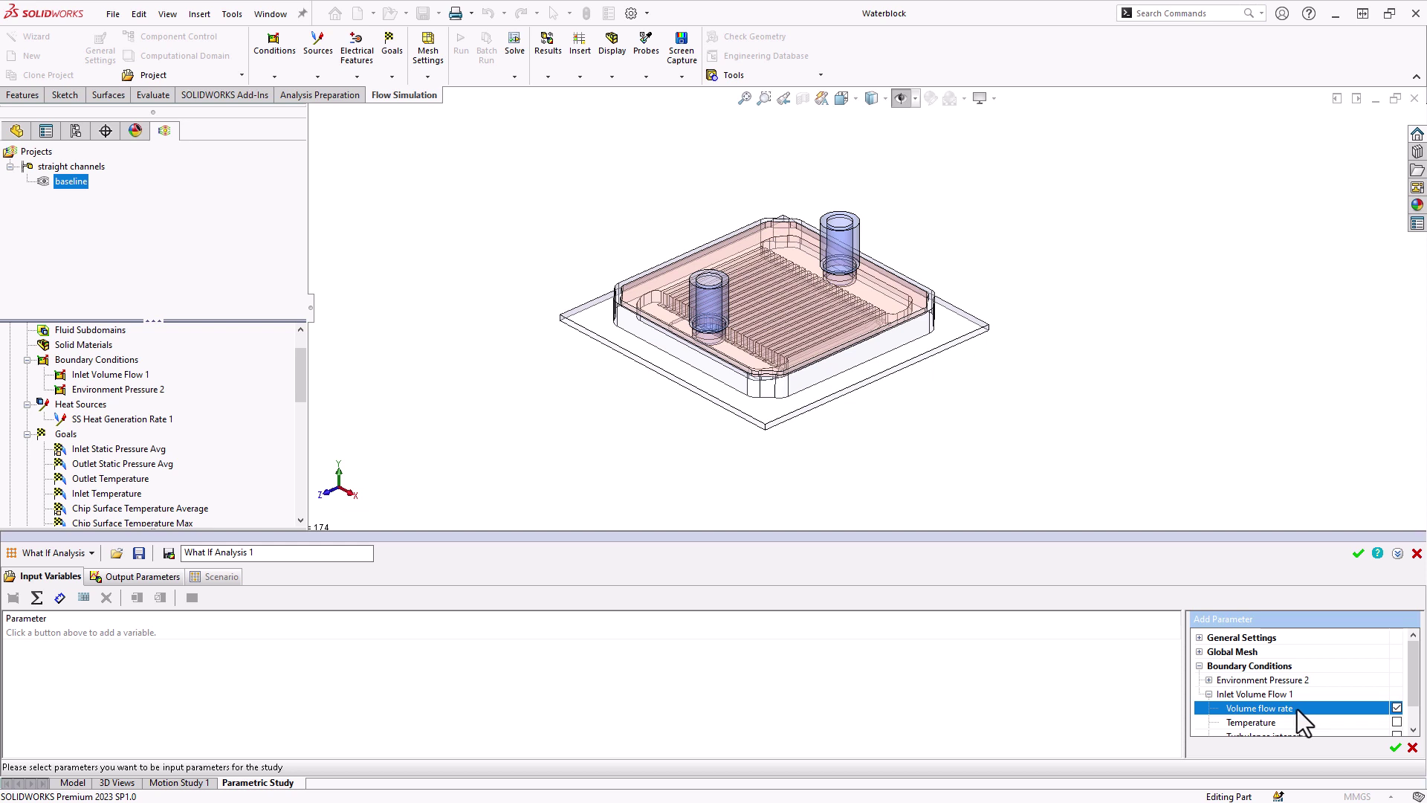
{"action": "left_click", "coordinate": [1392, 746]}
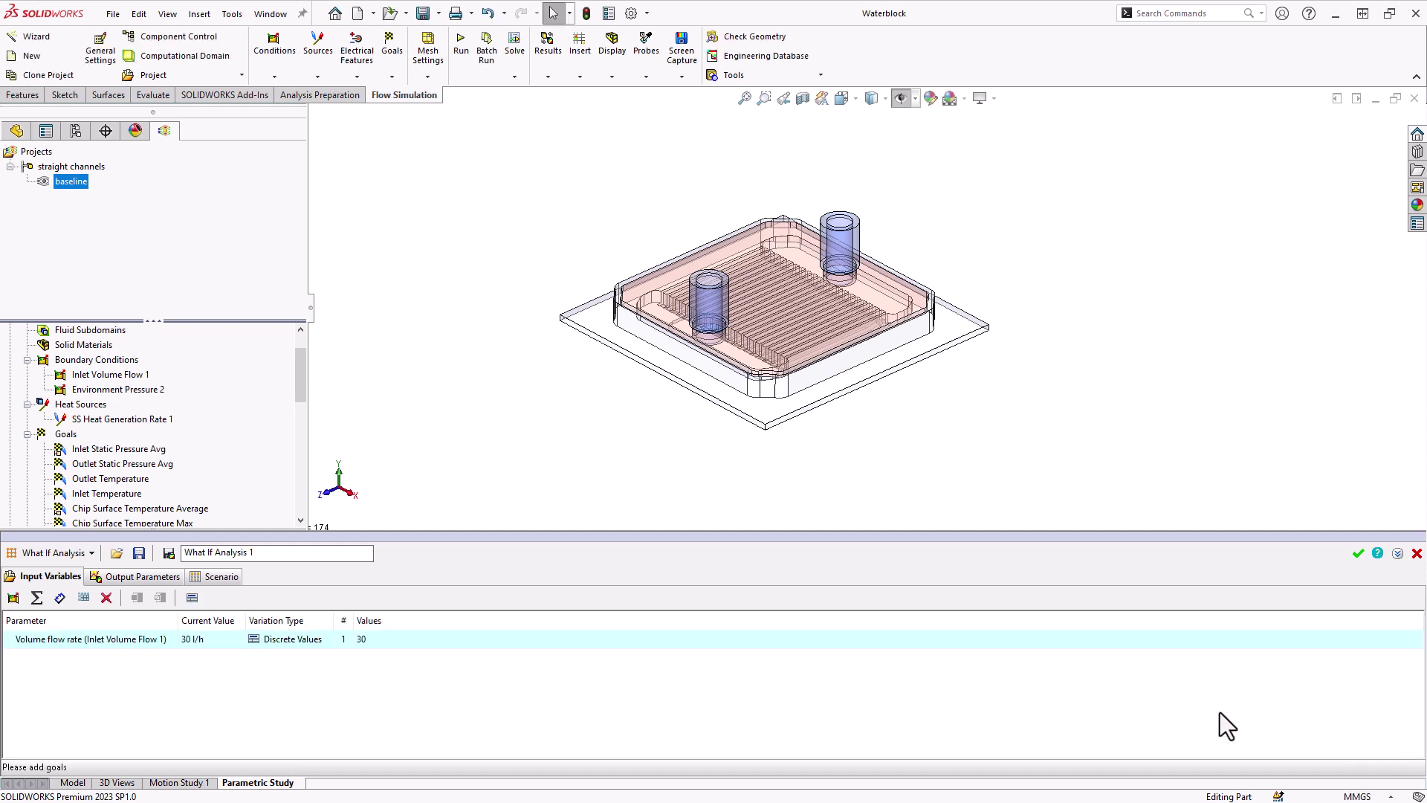
Set the flow rate to Range with Step, ending at 300 l/h with a 60 l/h step
{"action": "left_click", "coordinate": [388, 644]}
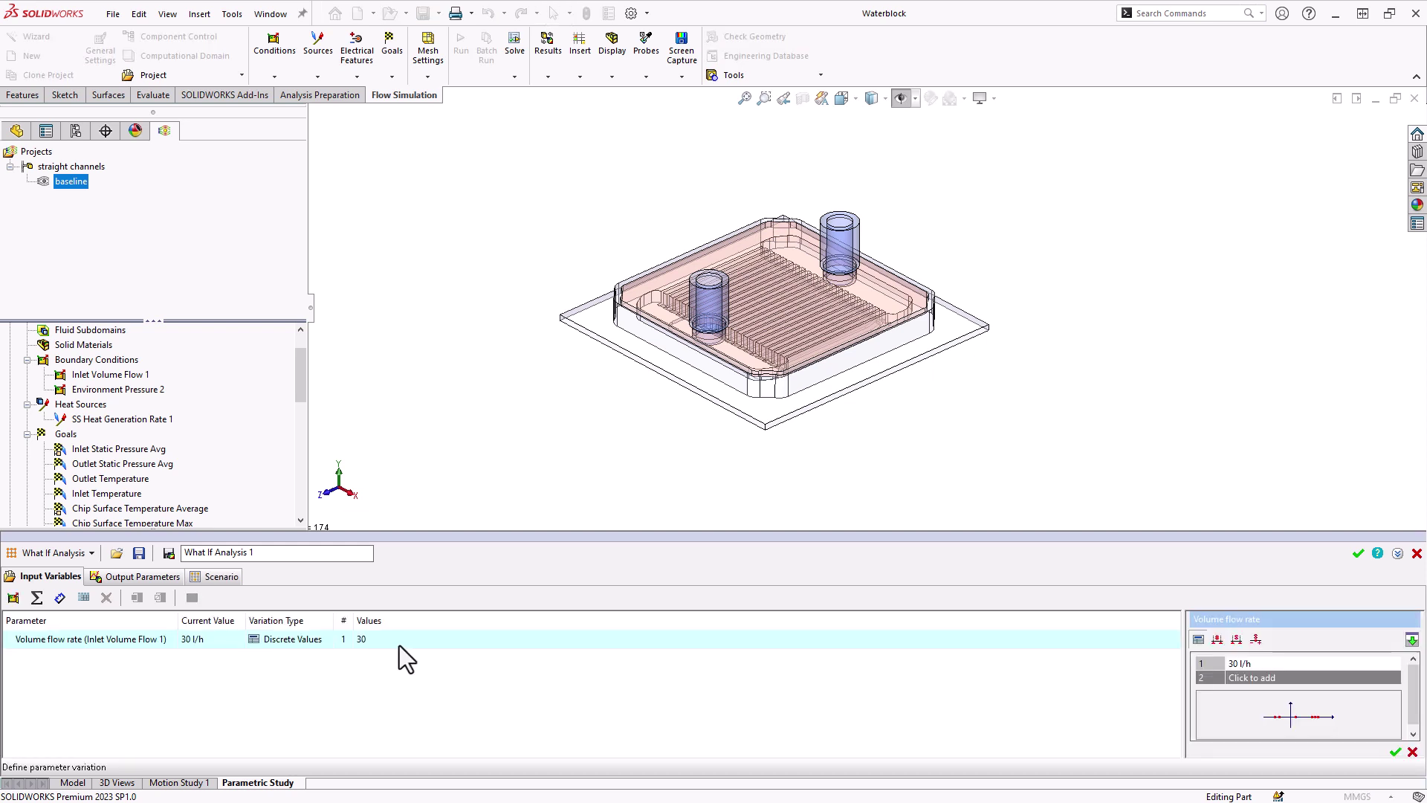
{"action": "left_click", "coordinate": [1233, 641]}
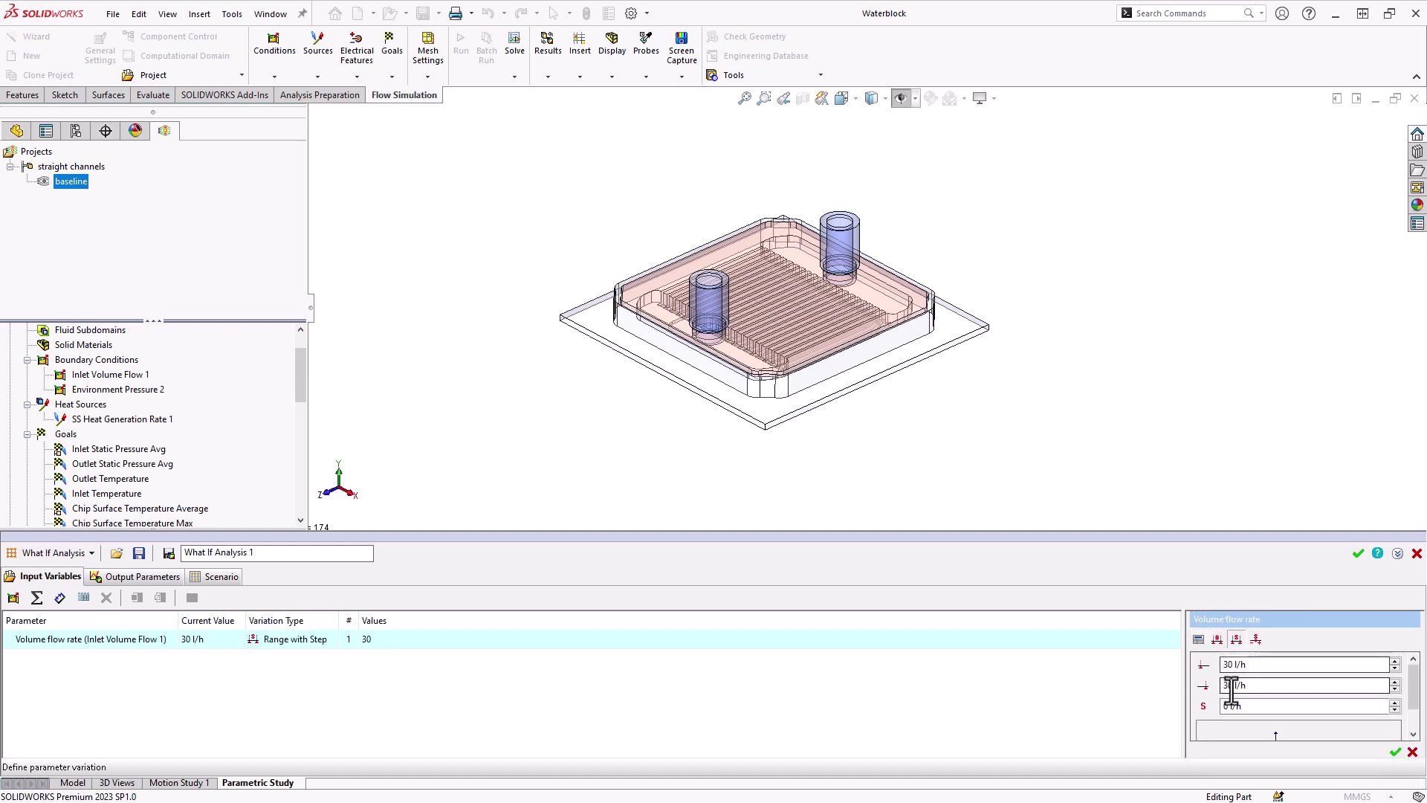
{"action": "double_click", "coordinate": [1223, 684]}
{"action": "type", "text": "300"}
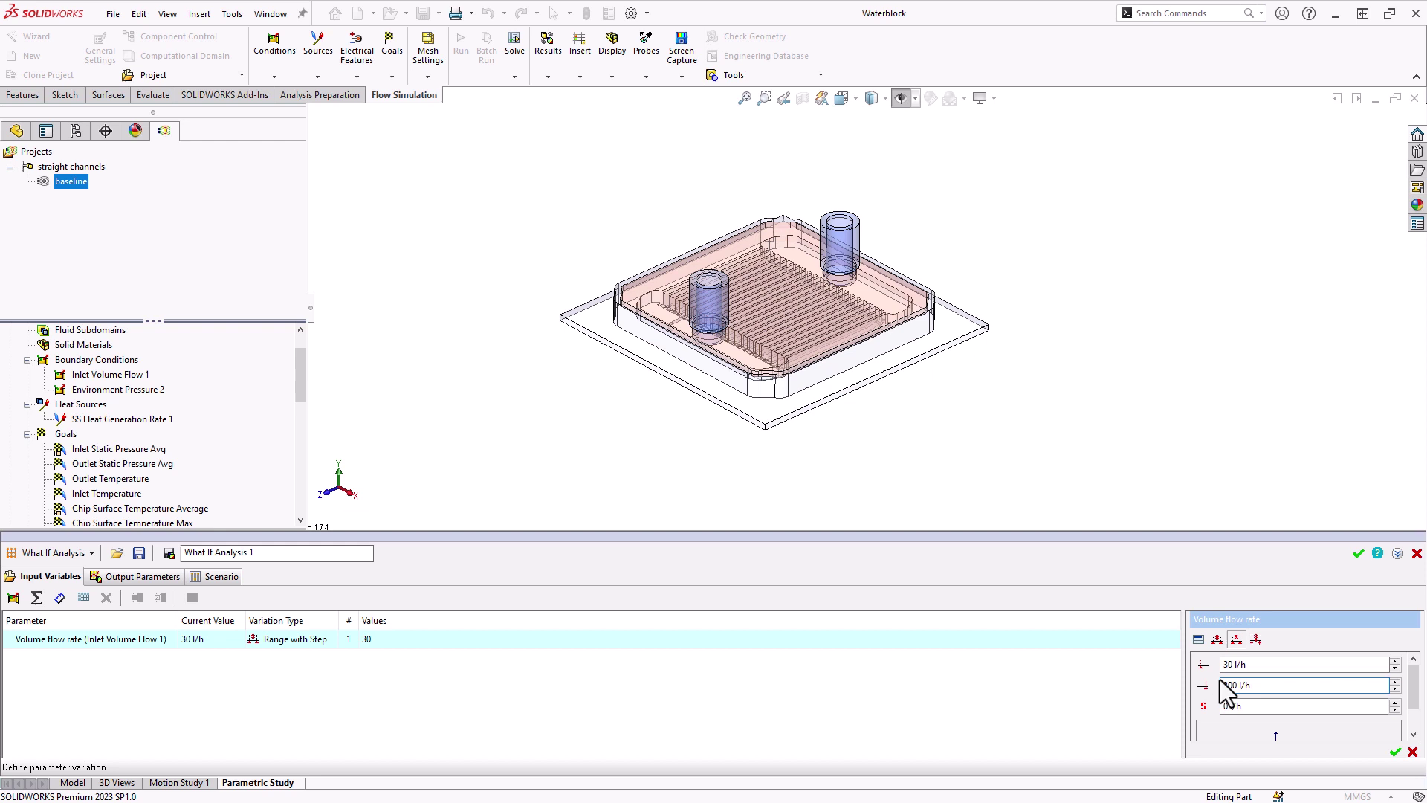
{"action": "double_click", "coordinate": [1223, 706]}
{"action": "type", "text": "60"}
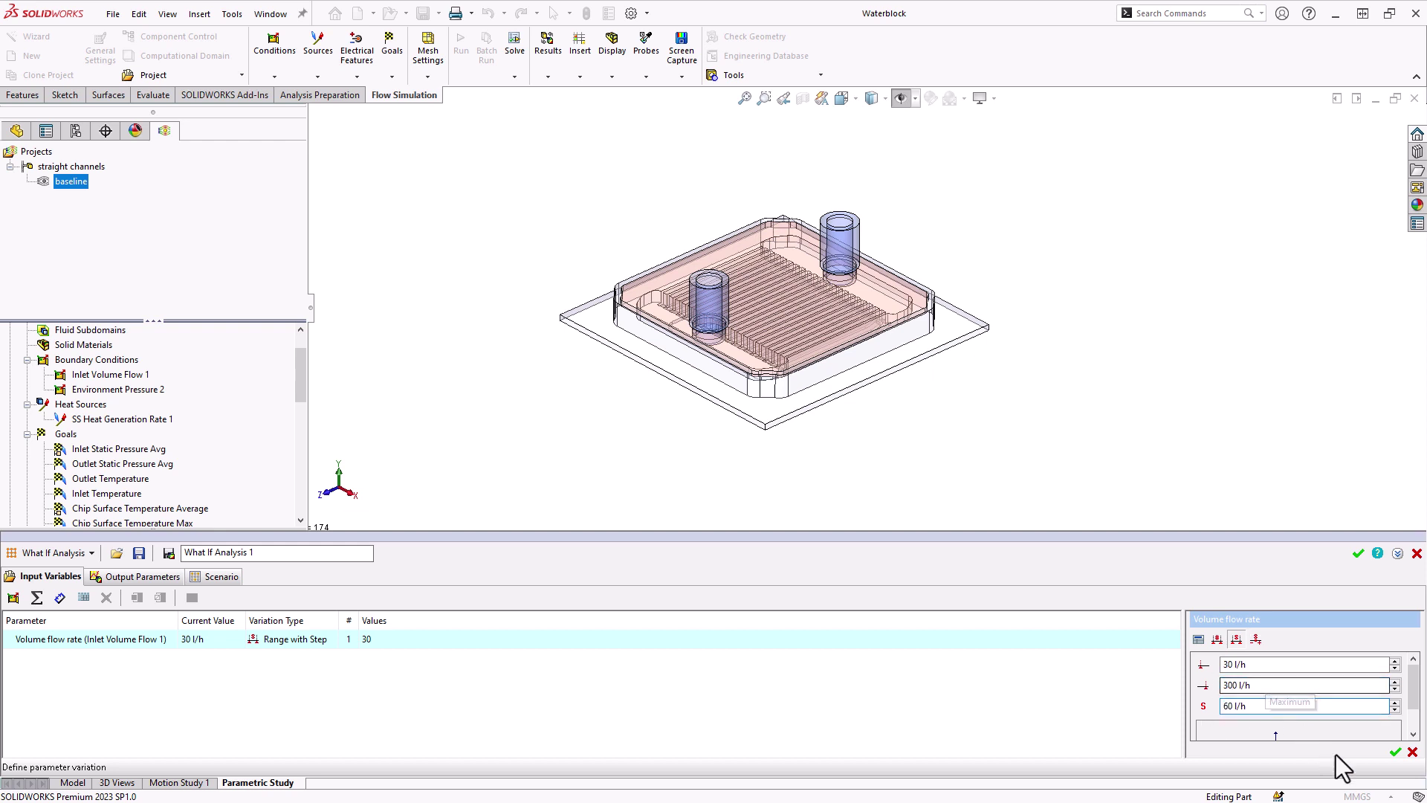
{"action": "left_click", "coordinate": [1395, 752]}
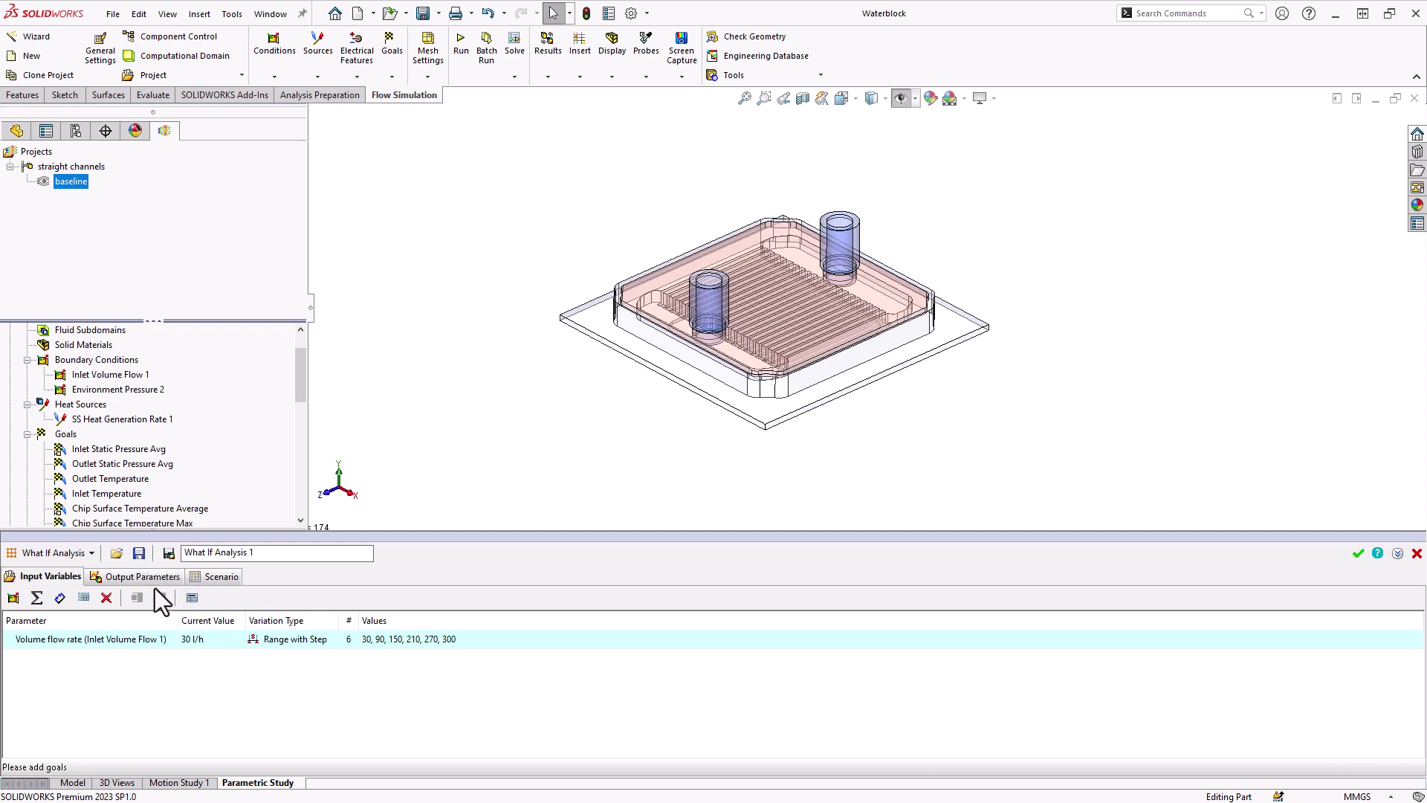
Add Delta P, Delta T and the average and max chip surface temperature goals as outputs
{"action": "left_click", "coordinate": [207, 578]}
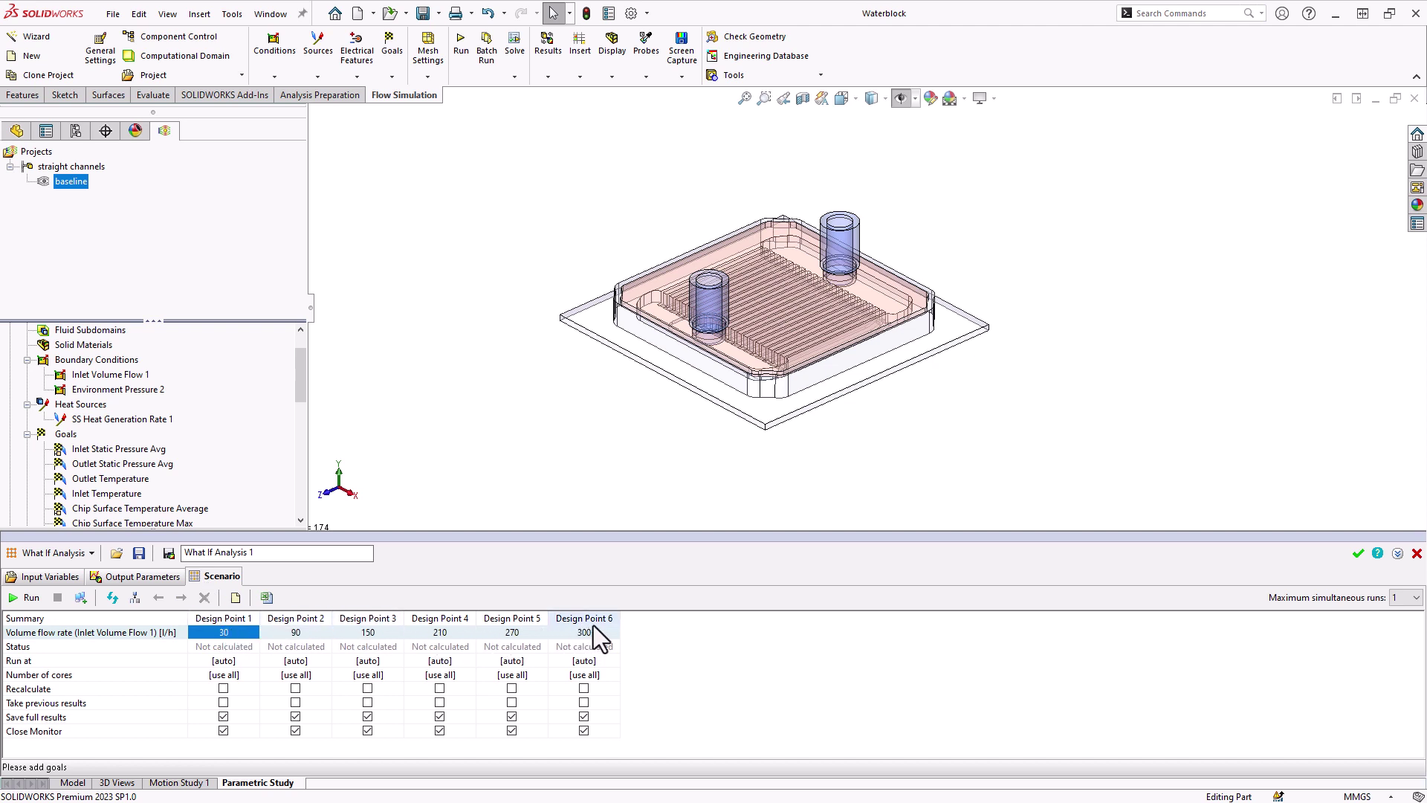
{"action": "left_click", "coordinate": [152, 578]}
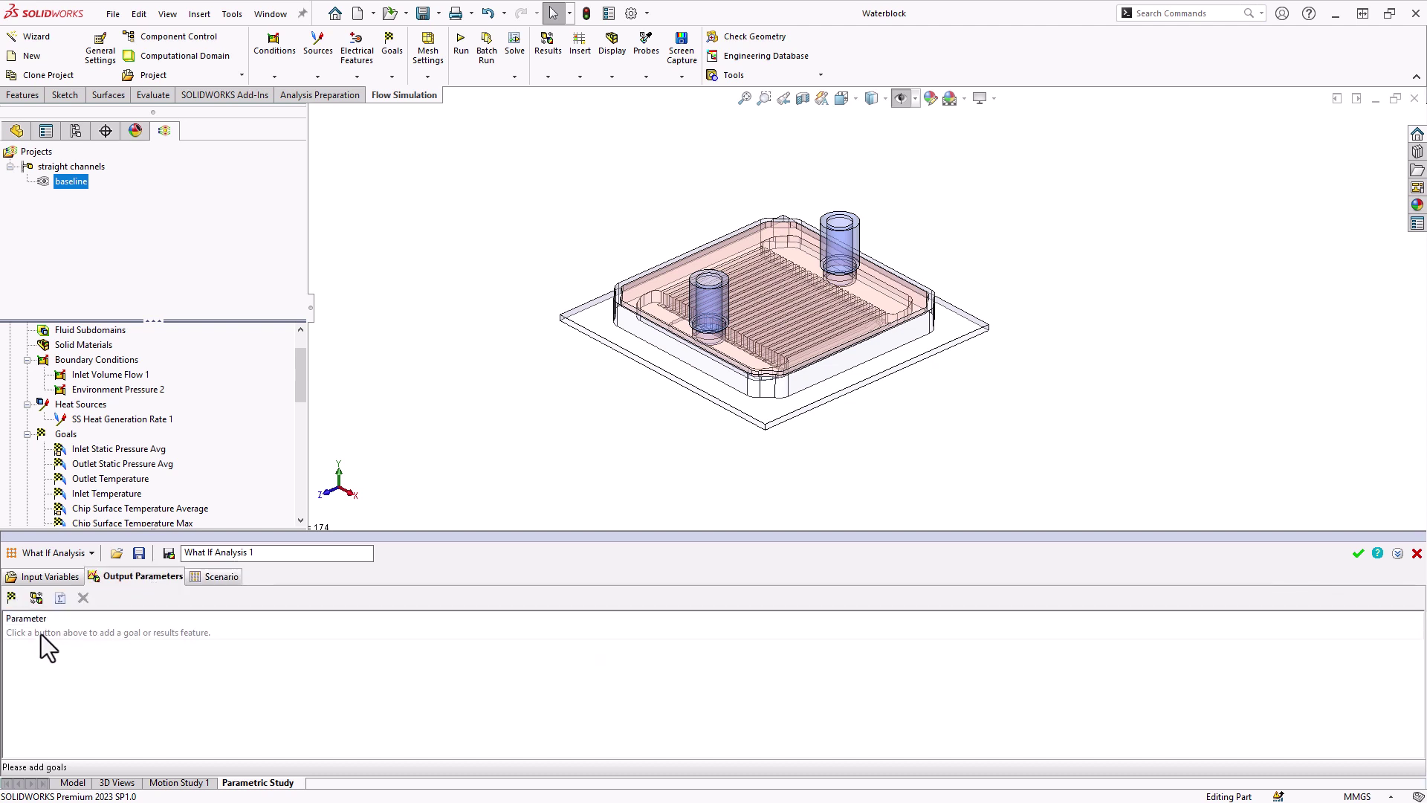
{"action": "left_click", "coordinate": [12, 599]}
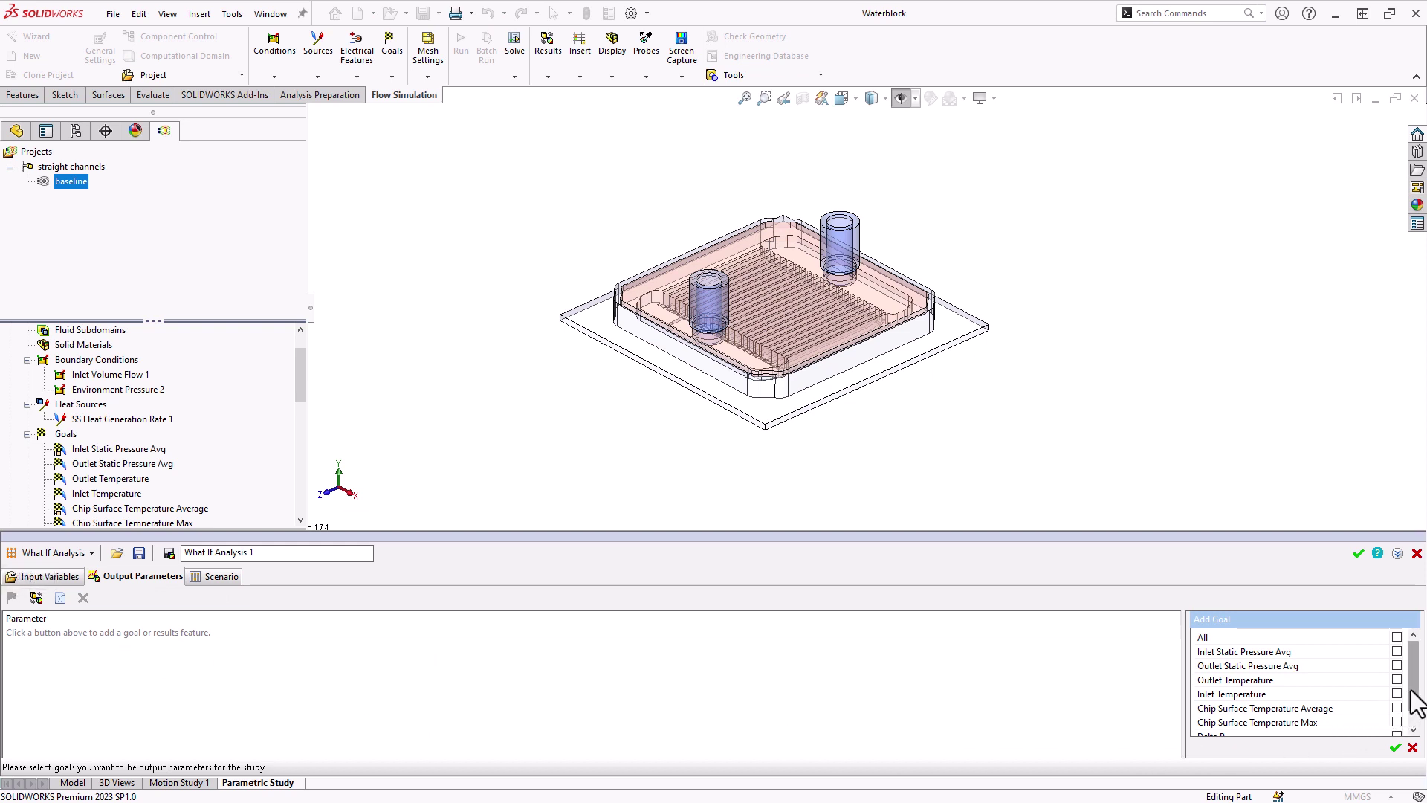
{"action": "scroll", "coordinate": [1397, 719], "scroll_direction": "down", "scroll_amount": 1}
{"action": "left_click", "coordinate": [1397, 712]}
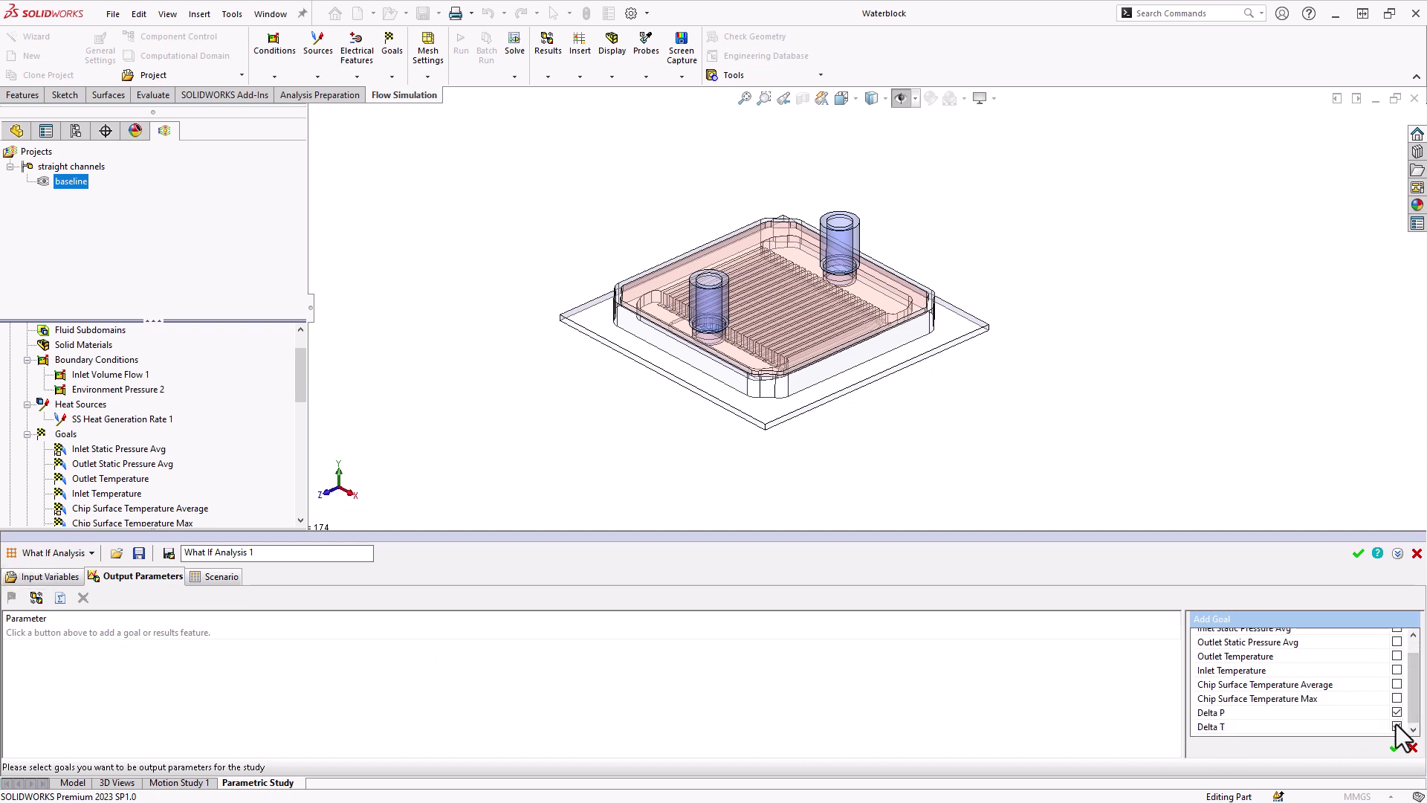
{"action": "left_click", "coordinate": [1397, 726]}
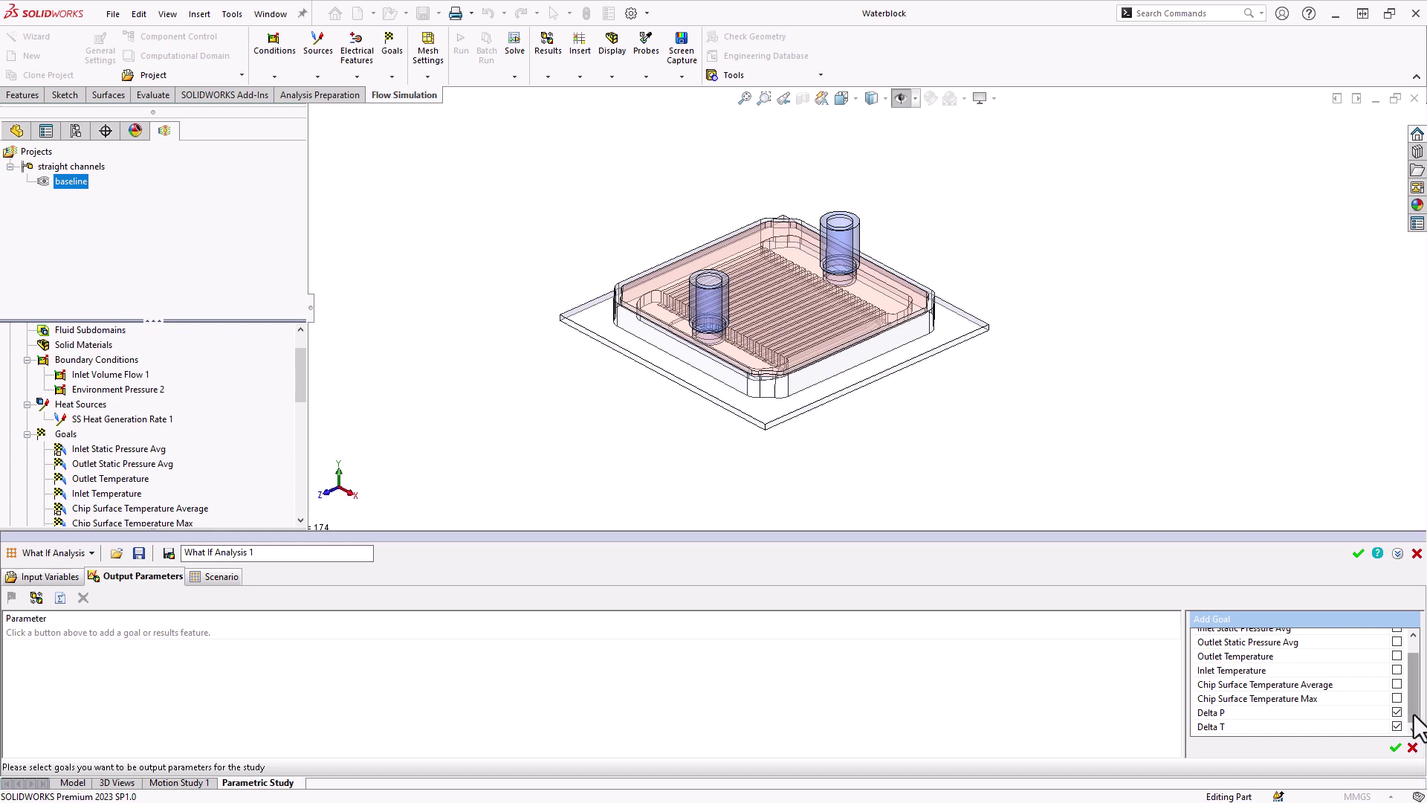
{"action": "scroll", "coordinate": [1404, 736], "scroll_direction": "up", "scroll_amount": 1}
{"action": "left_click", "coordinate": [1397, 719]}
{"action": "left_click", "coordinate": [1397, 705]}
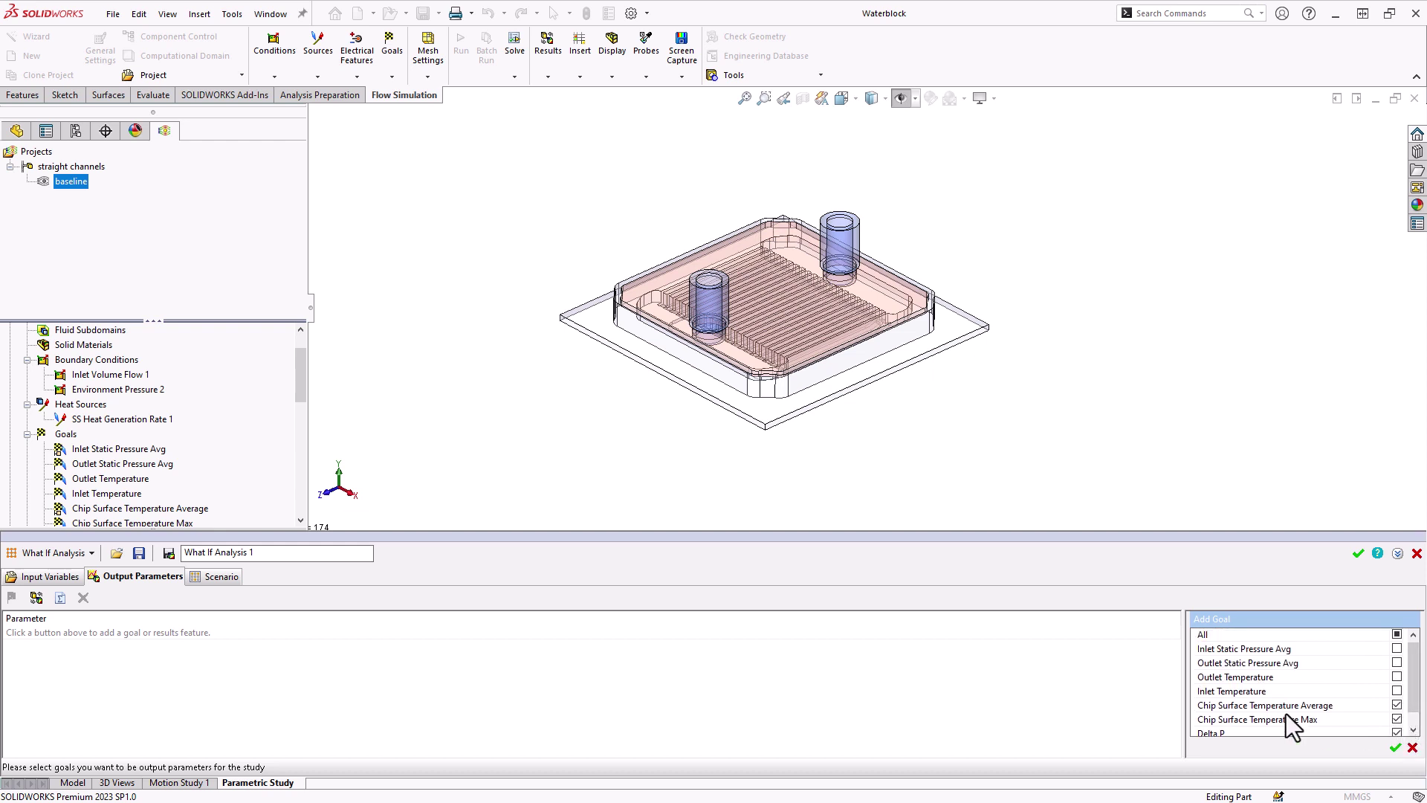
{"action": "left_click", "coordinate": [1395, 747]}
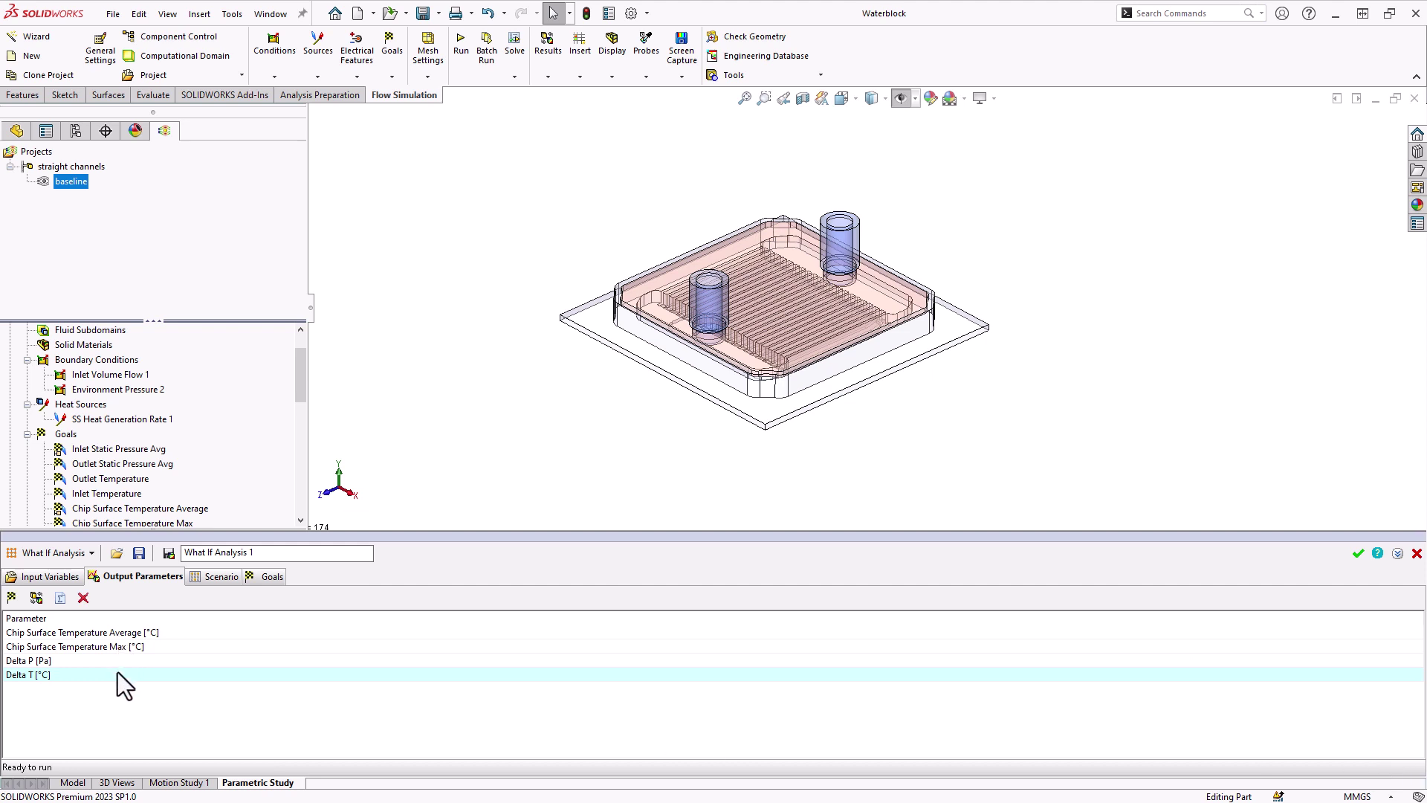
Add Surface Plot 1 and Flow Trajectories 1 as study outputs
{"action": "left_click", "coordinate": [37, 599]}
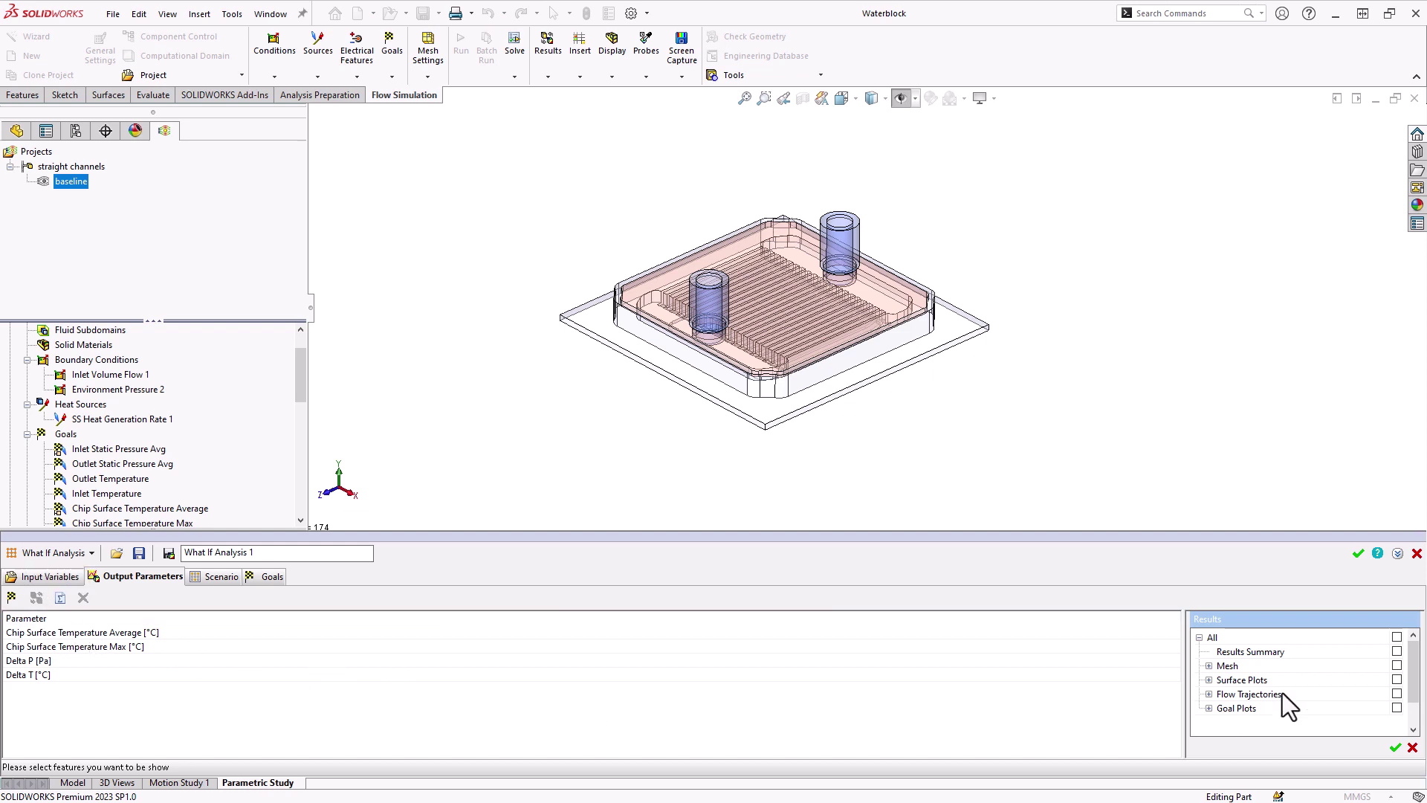
{"action": "left_click", "coordinate": [1209, 680]}
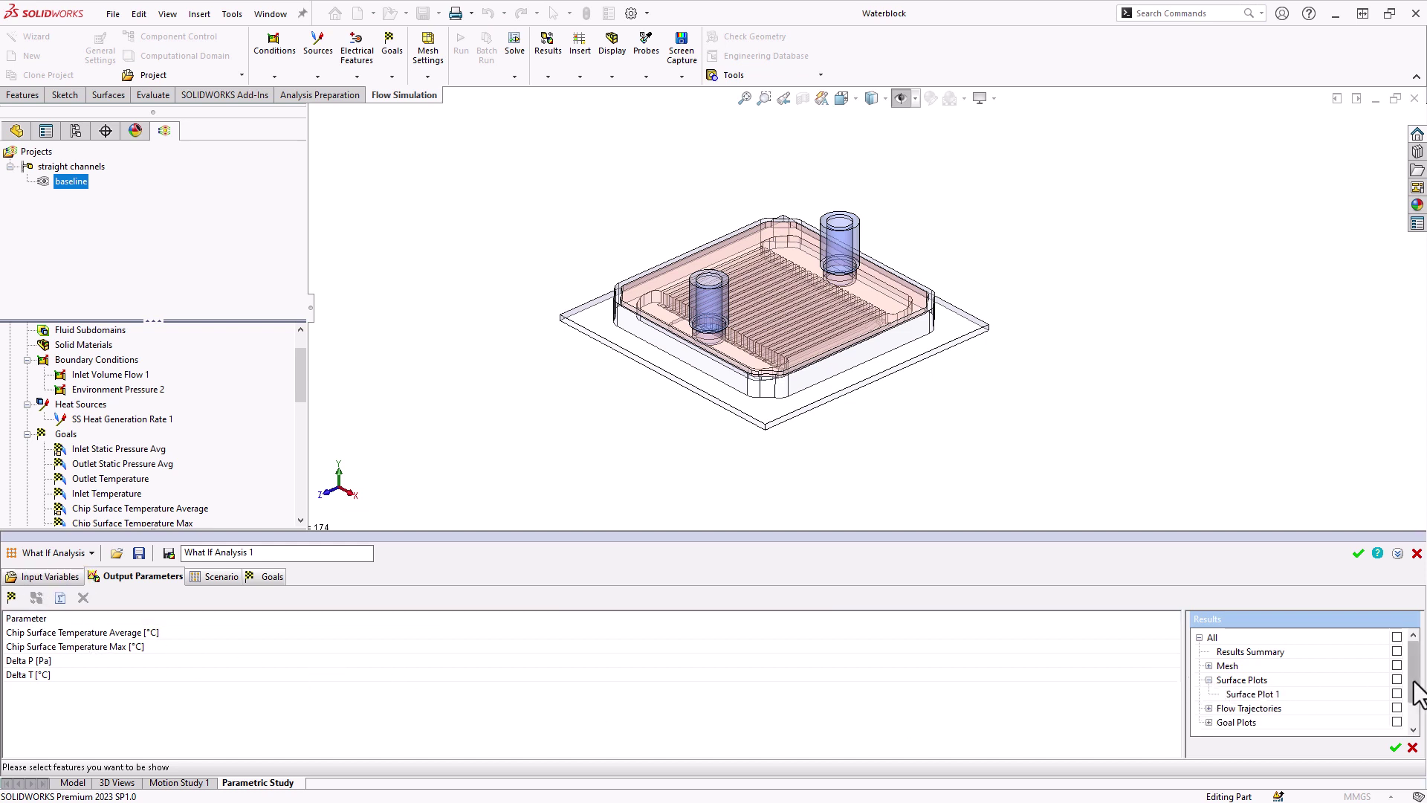
{"action": "left_click", "coordinate": [1397, 679]}
{"action": "left_click", "coordinate": [1396, 708]}
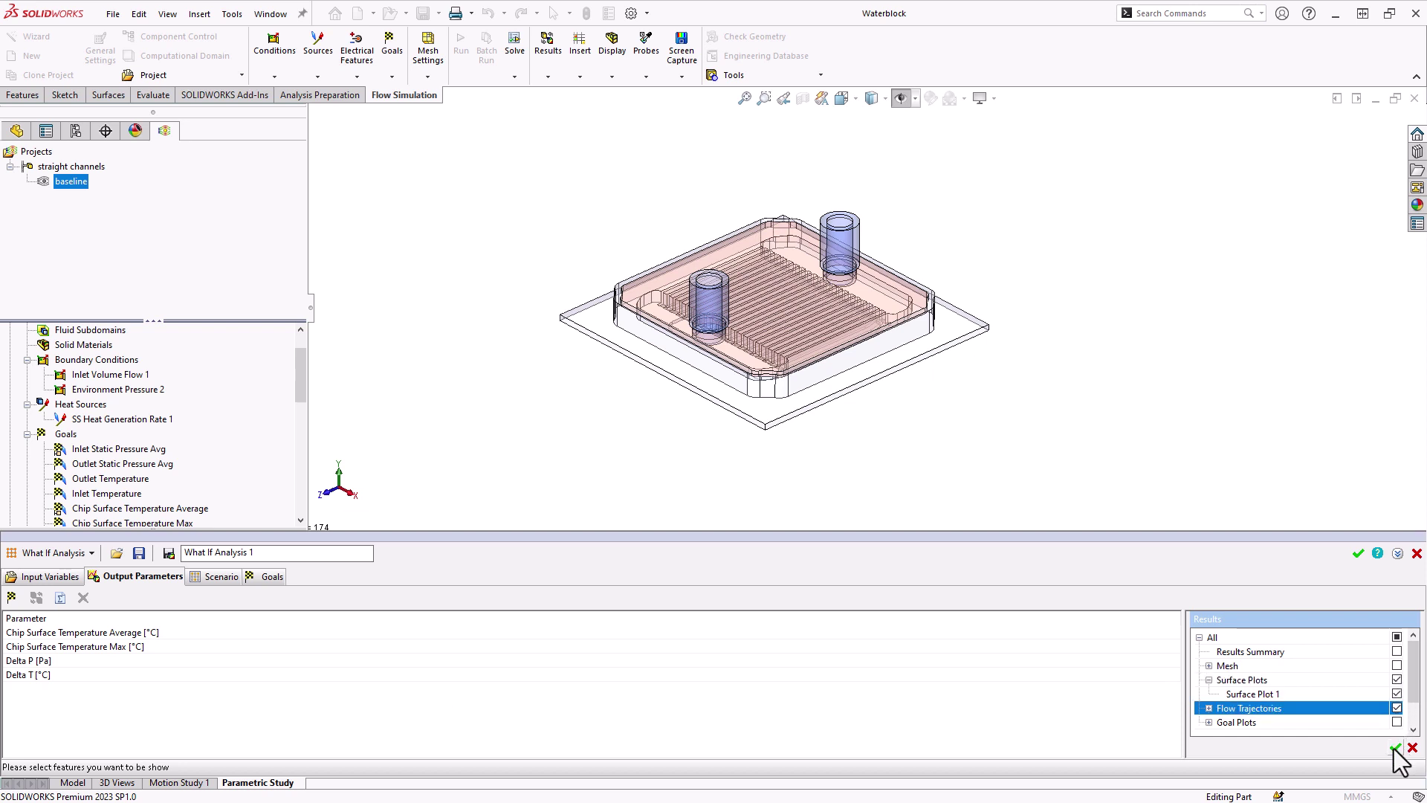
{"action": "left_click", "coordinate": [1395, 747]}
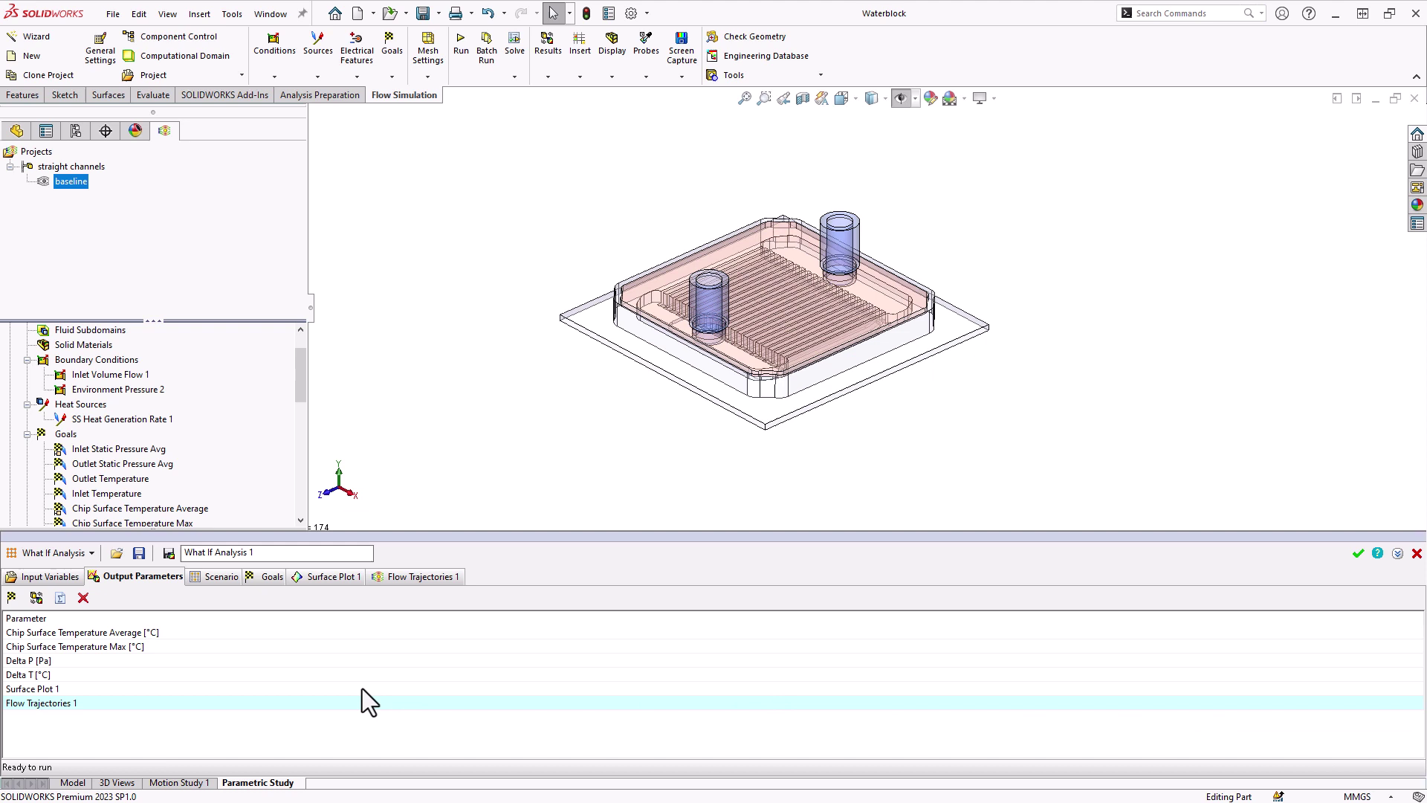
Run the design points from the Scenario table, then stop the study
{"action": "left_click", "coordinate": [221, 577]}
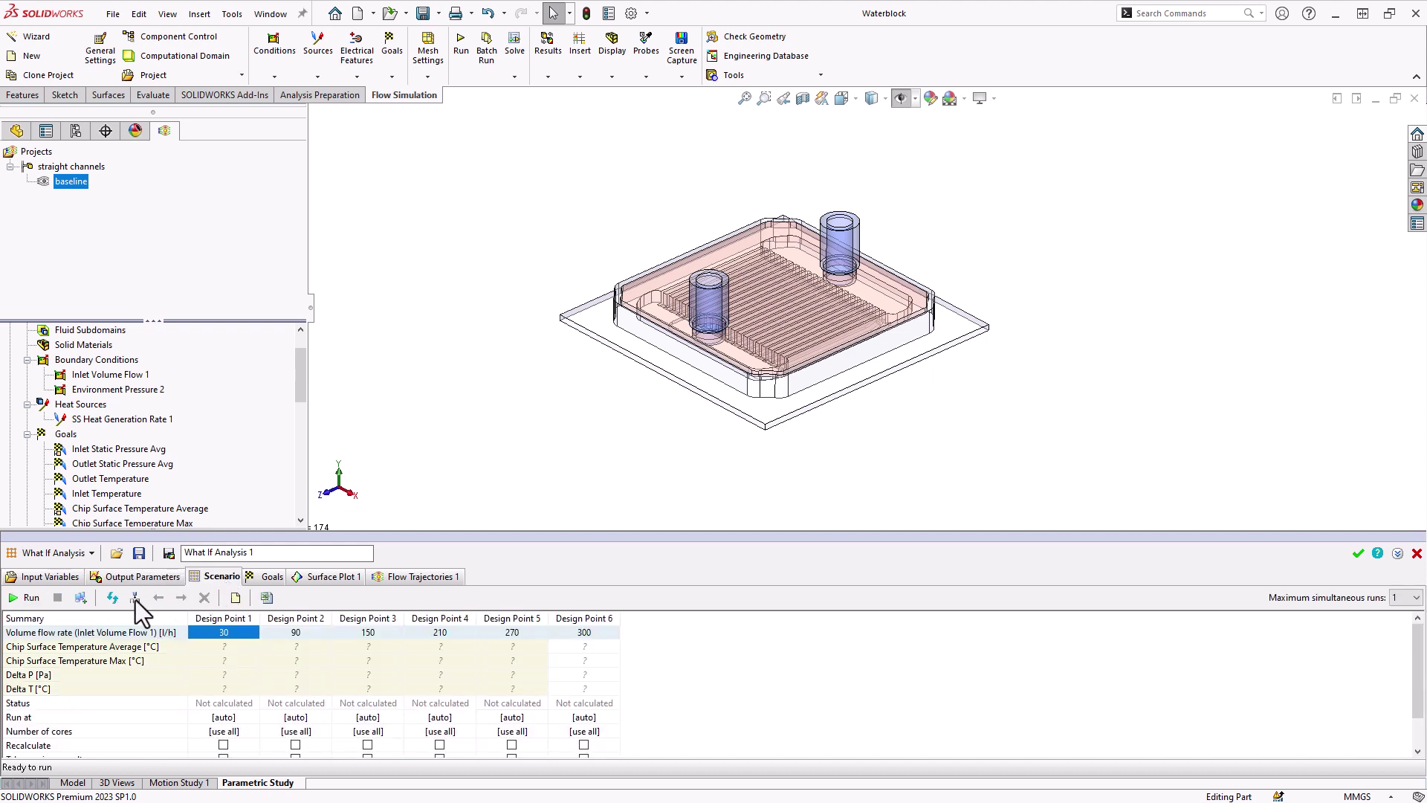
{"action": "left_click", "coordinate": [29, 602]}
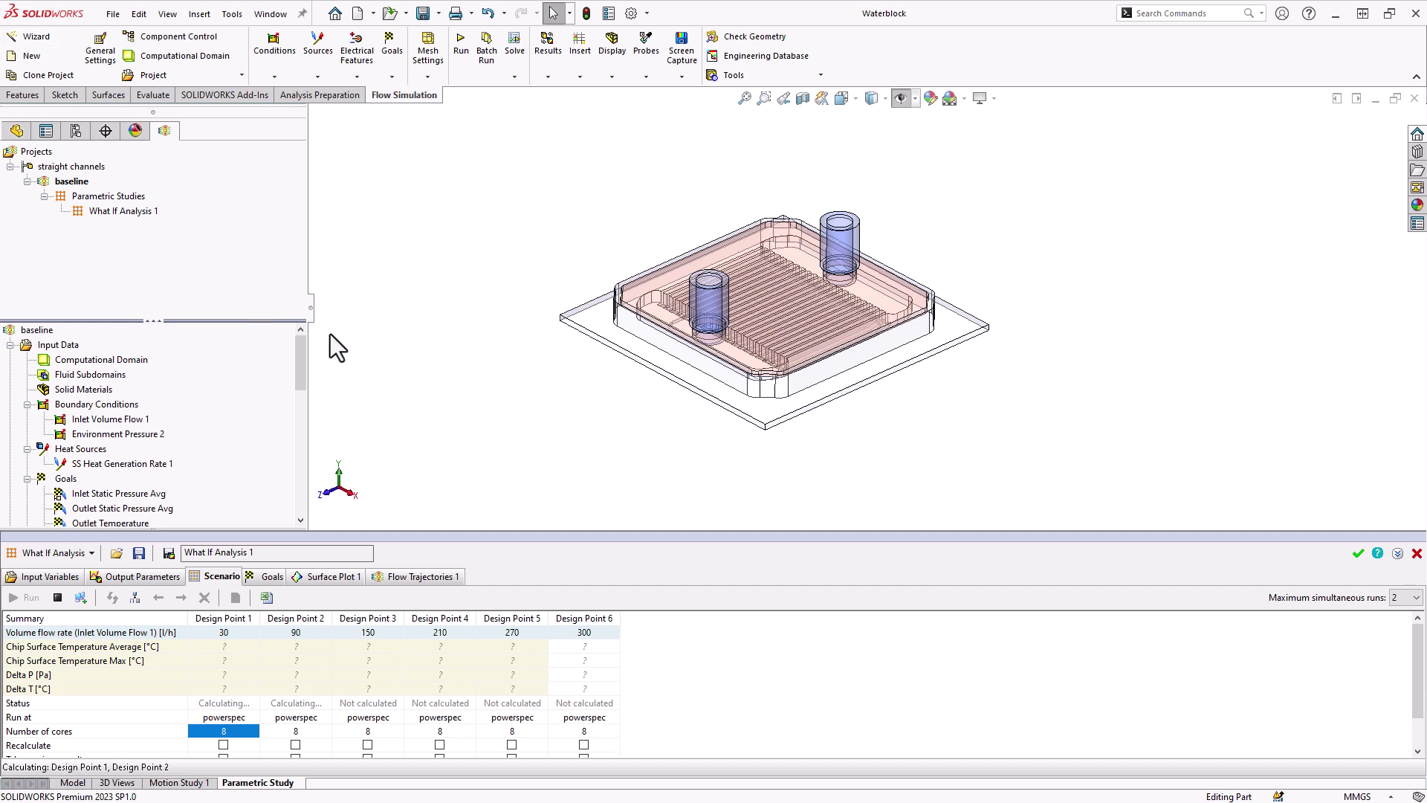
{"action": "left_click", "coordinate": [63, 614]}
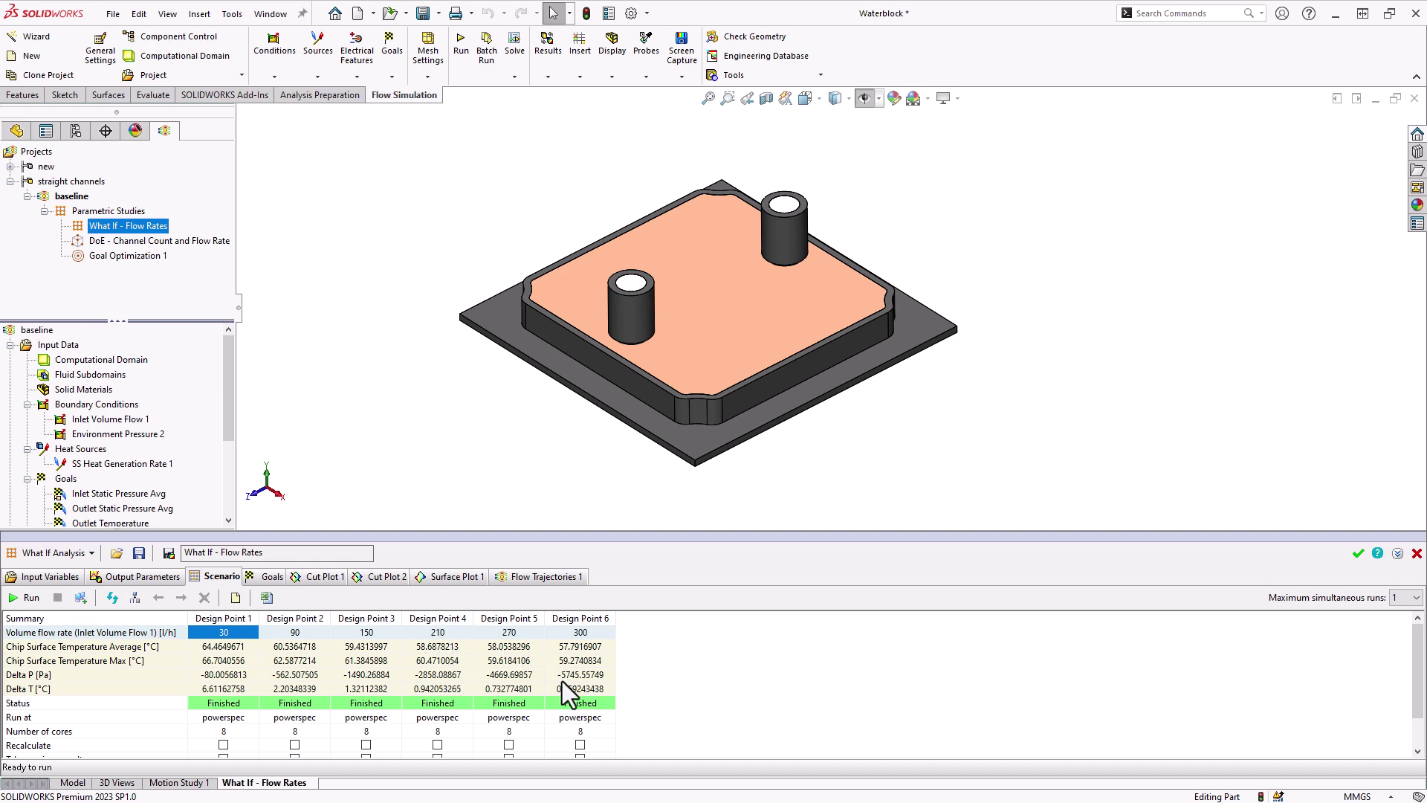
Browse the cut and surface plot thumbnails, enlarge the panel, and show the goal results as a table
{"action": "left_click", "coordinate": [318, 577]}
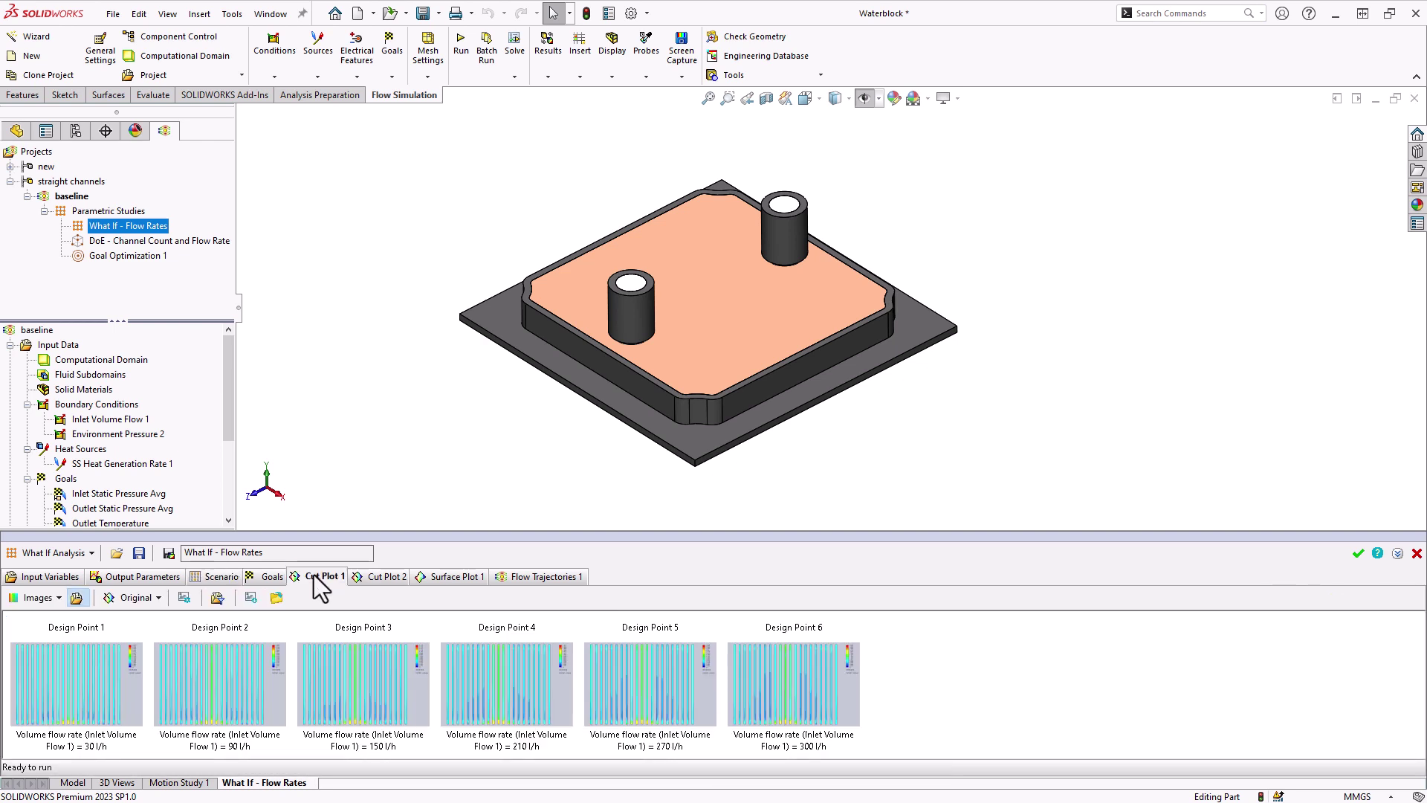
{"action": "left_click", "coordinate": [434, 578]}
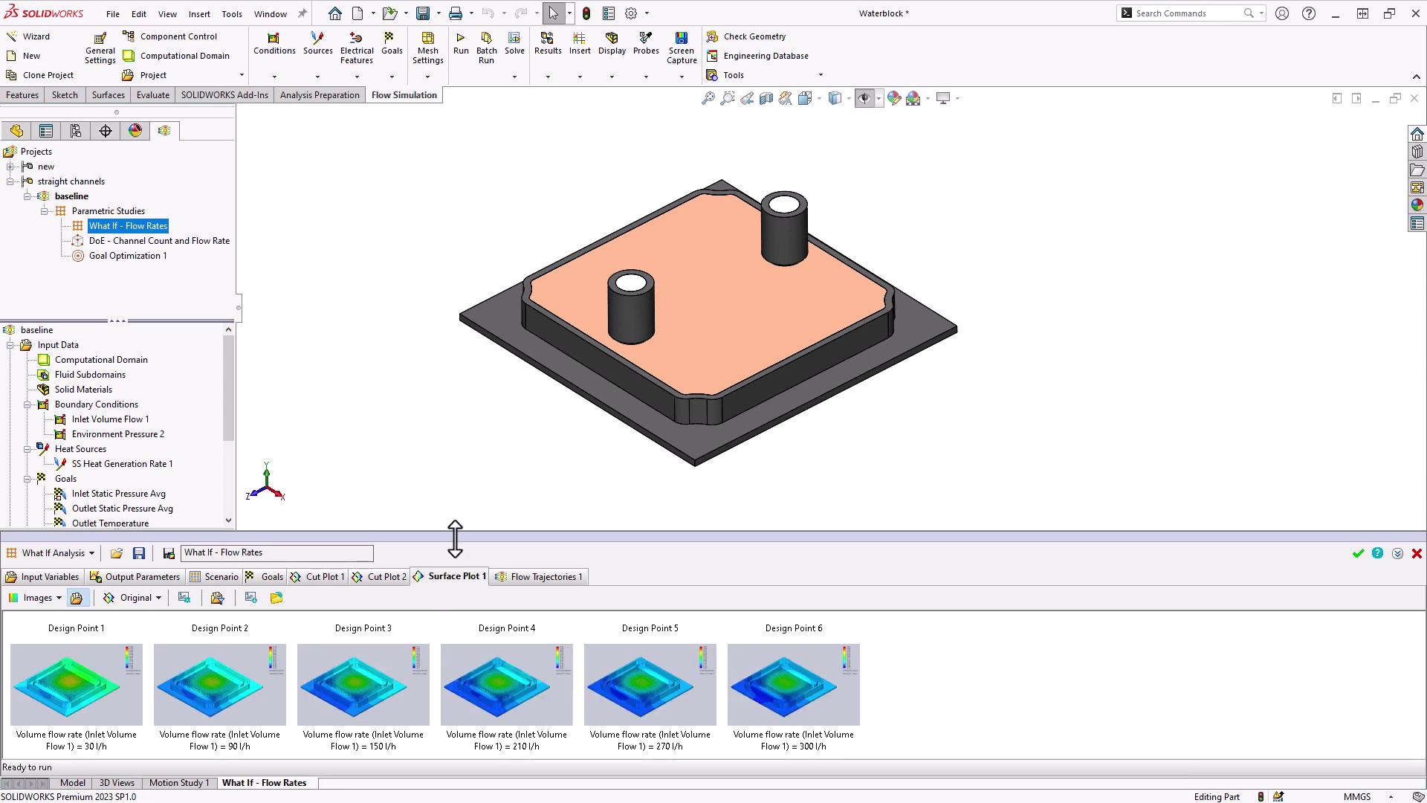
{"action": "left_click_drag", "start_coordinate": [455, 535], "coordinate": [470, 437]}
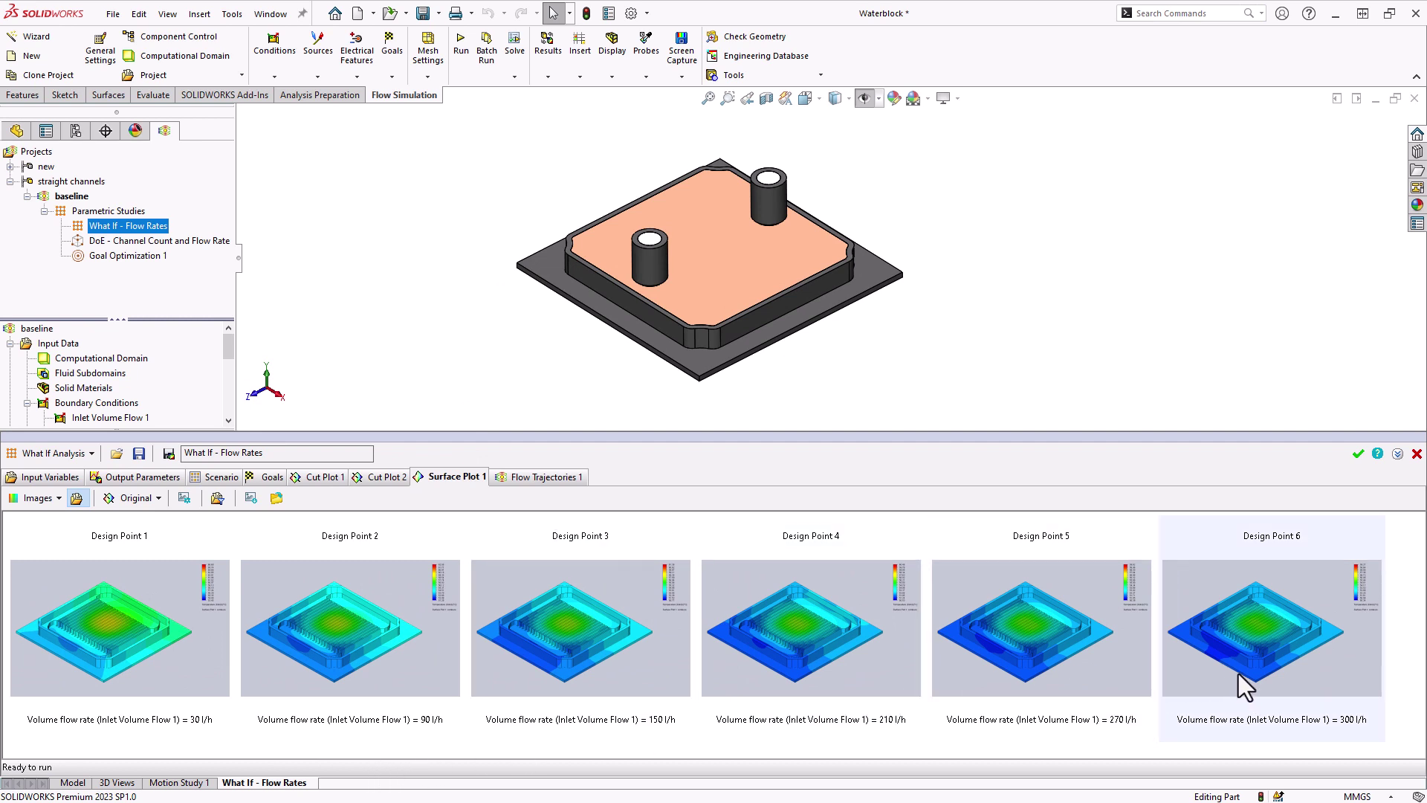
{"action": "left_click", "coordinate": [274, 480]}
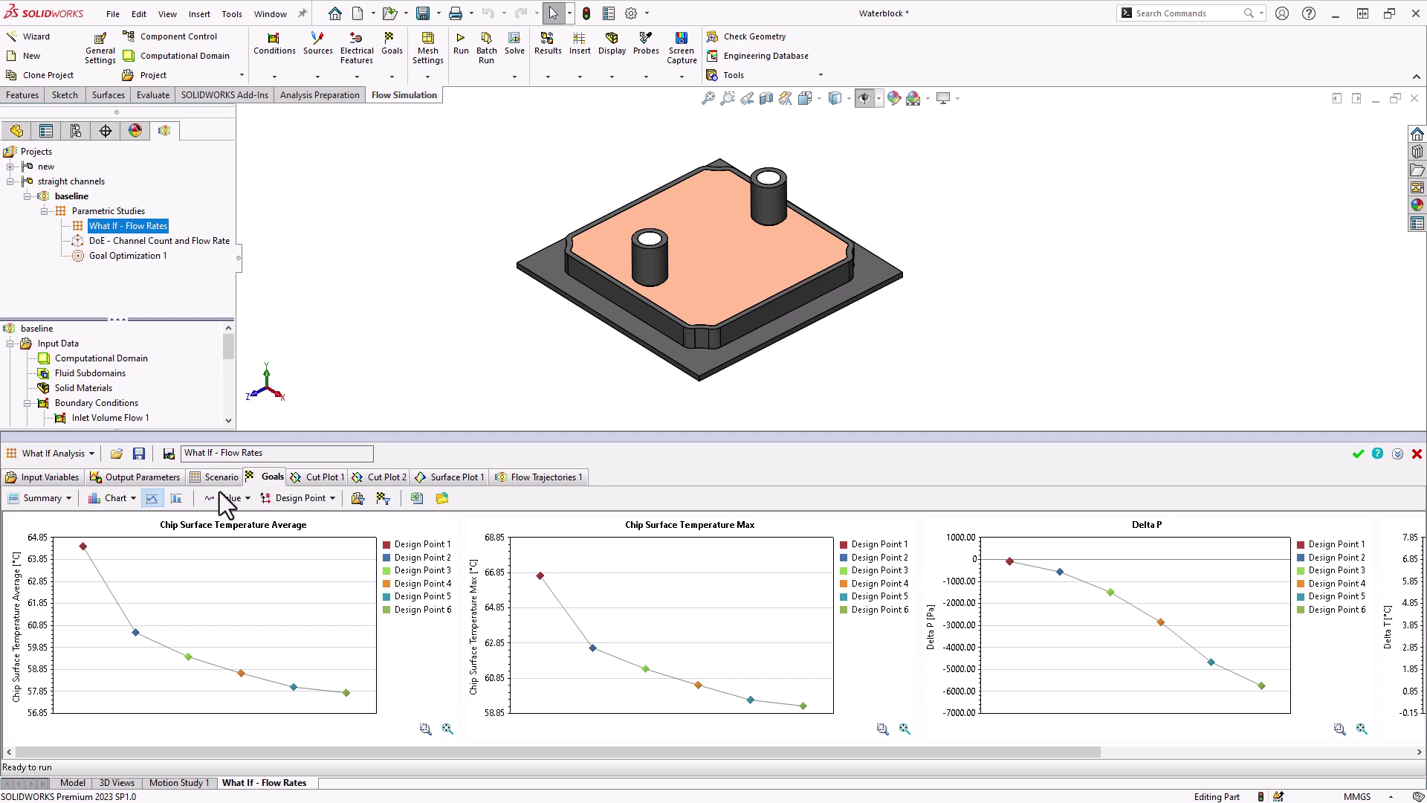
{"action": "left_click", "coordinate": [132, 499]}
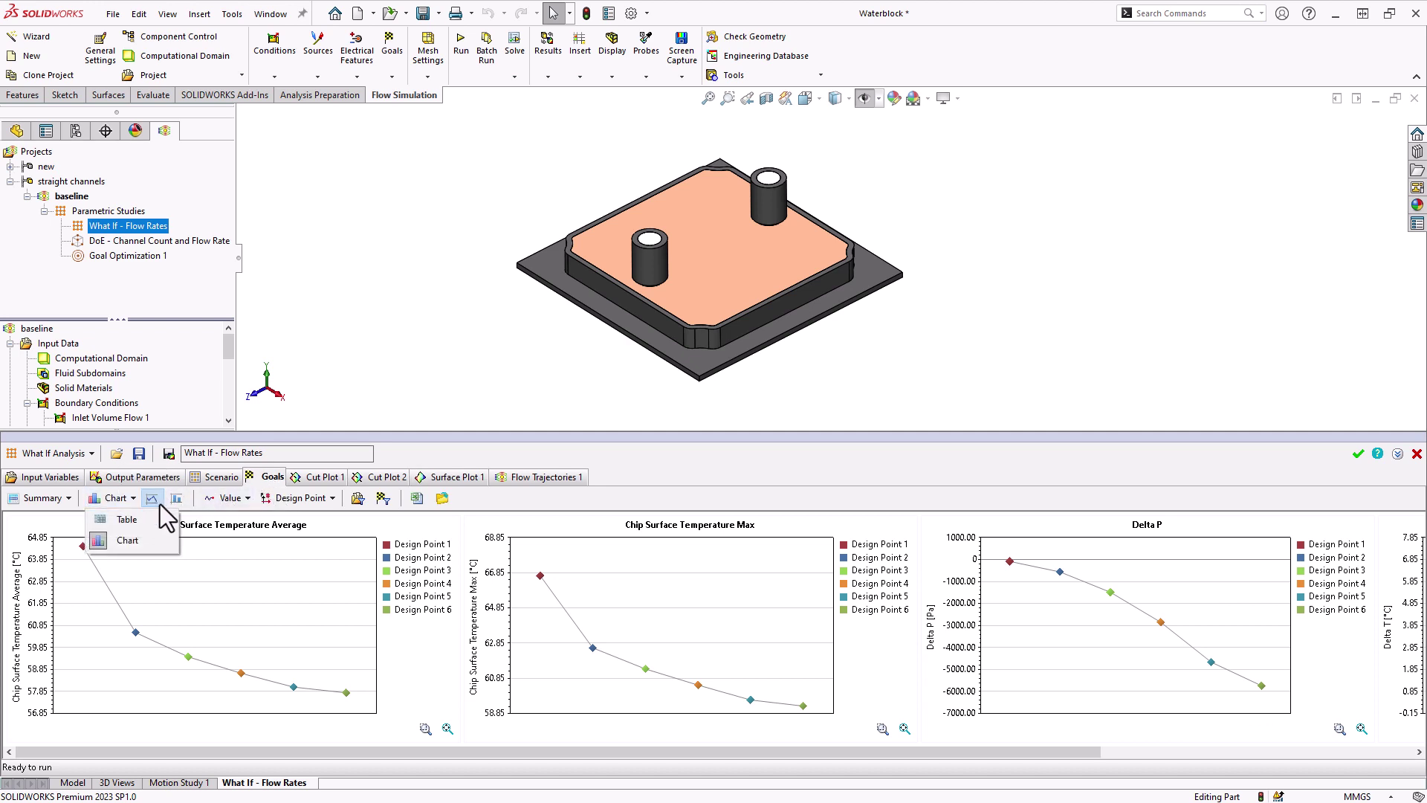
{"action": "left_click", "coordinate": [134, 523]}
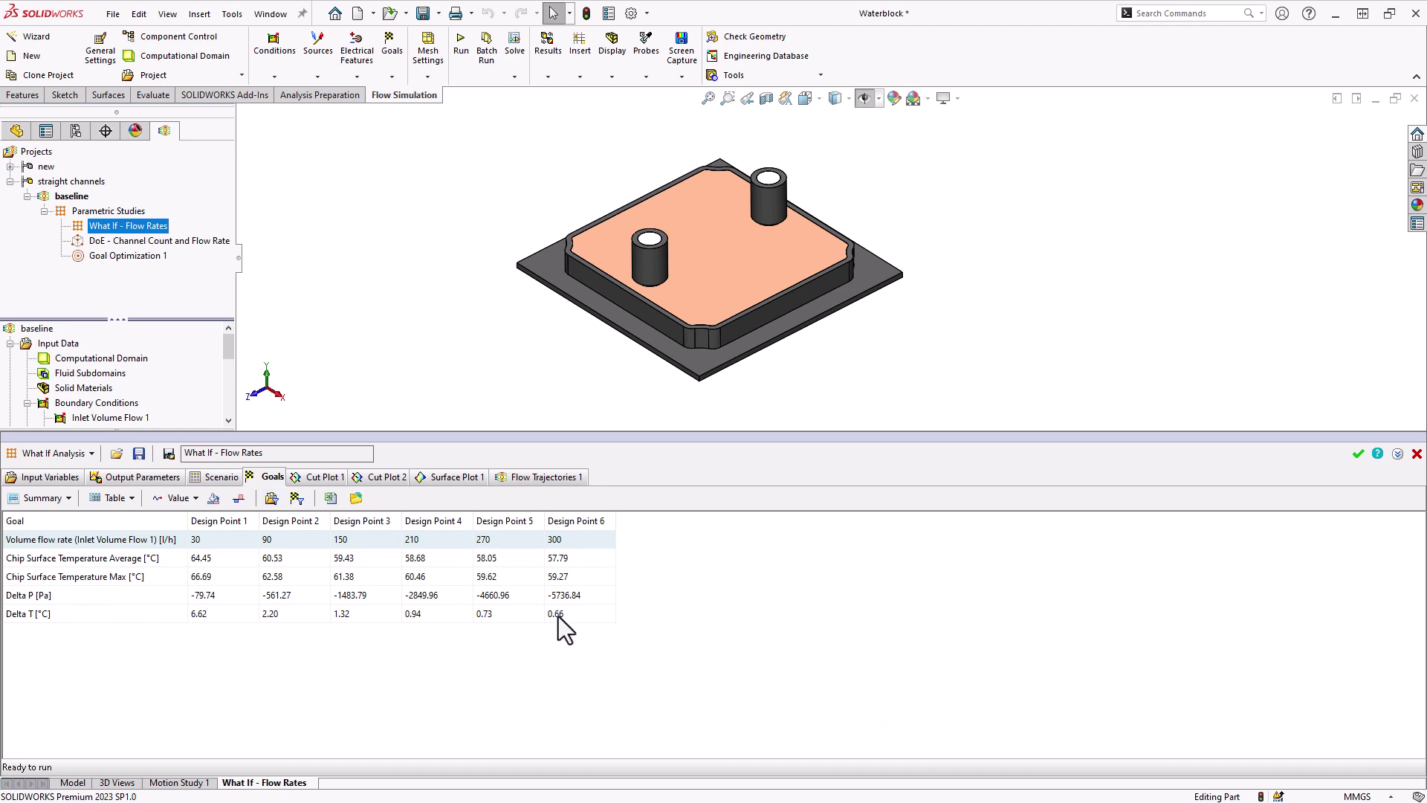
Switch the goal results from Table back to Chart and scroll across the six-point charts
{"action": "left_click", "coordinate": [112, 498]}
{"action": "left_click", "coordinate": [122, 541]}
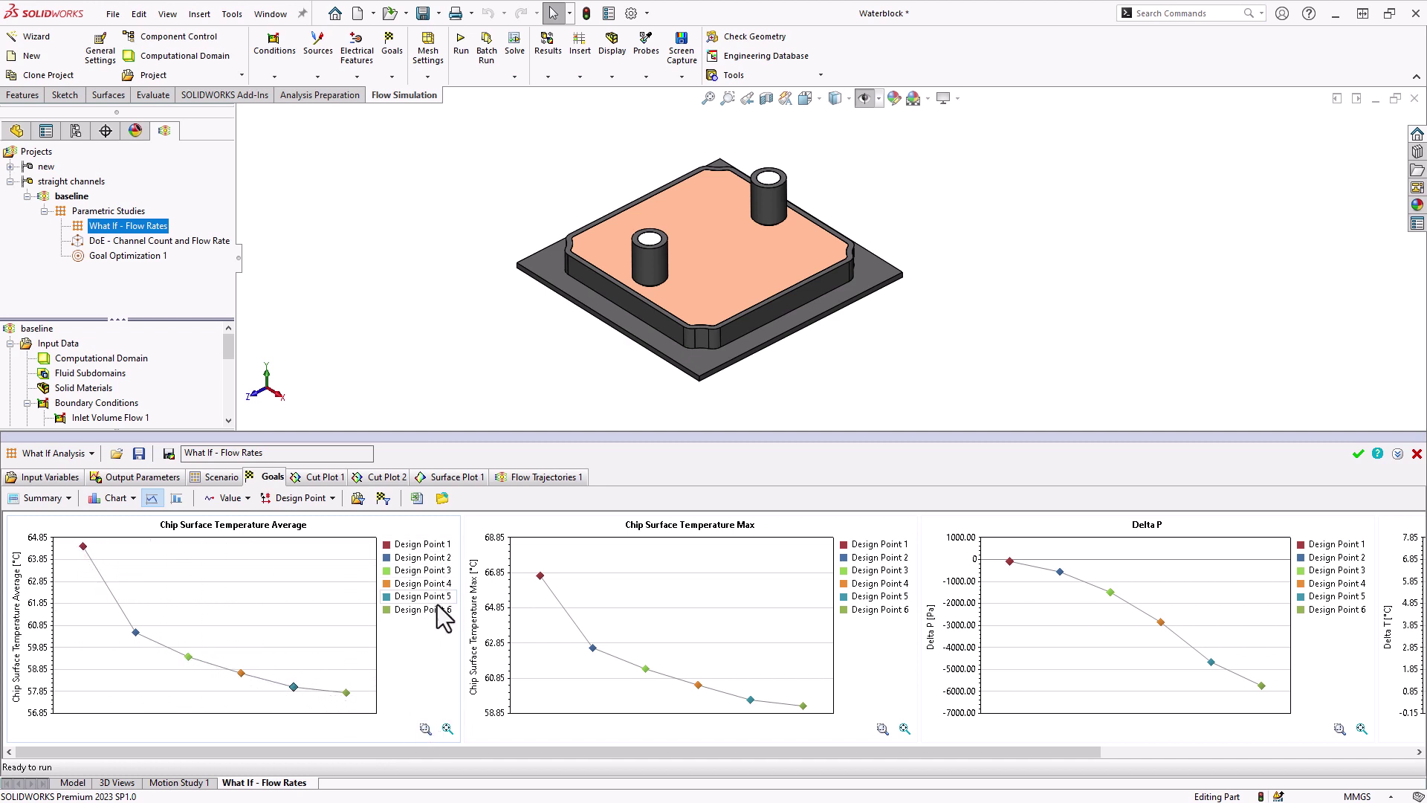
{"action": "left_click_drag", "start_coordinate": [514, 757], "coordinate": [671, 755]}
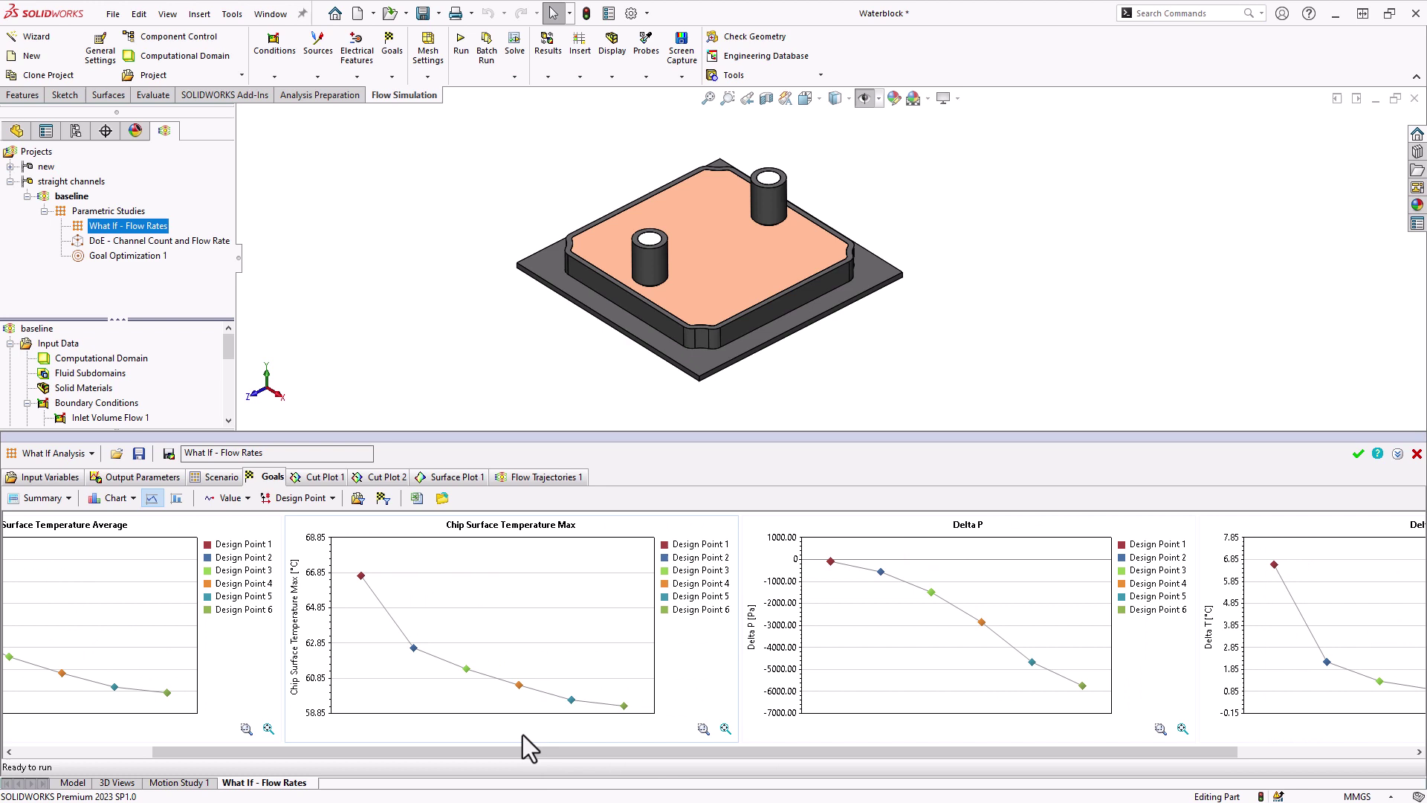
{"action": "left_click_drag", "start_coordinate": [523, 752], "coordinate": [386, 752]}
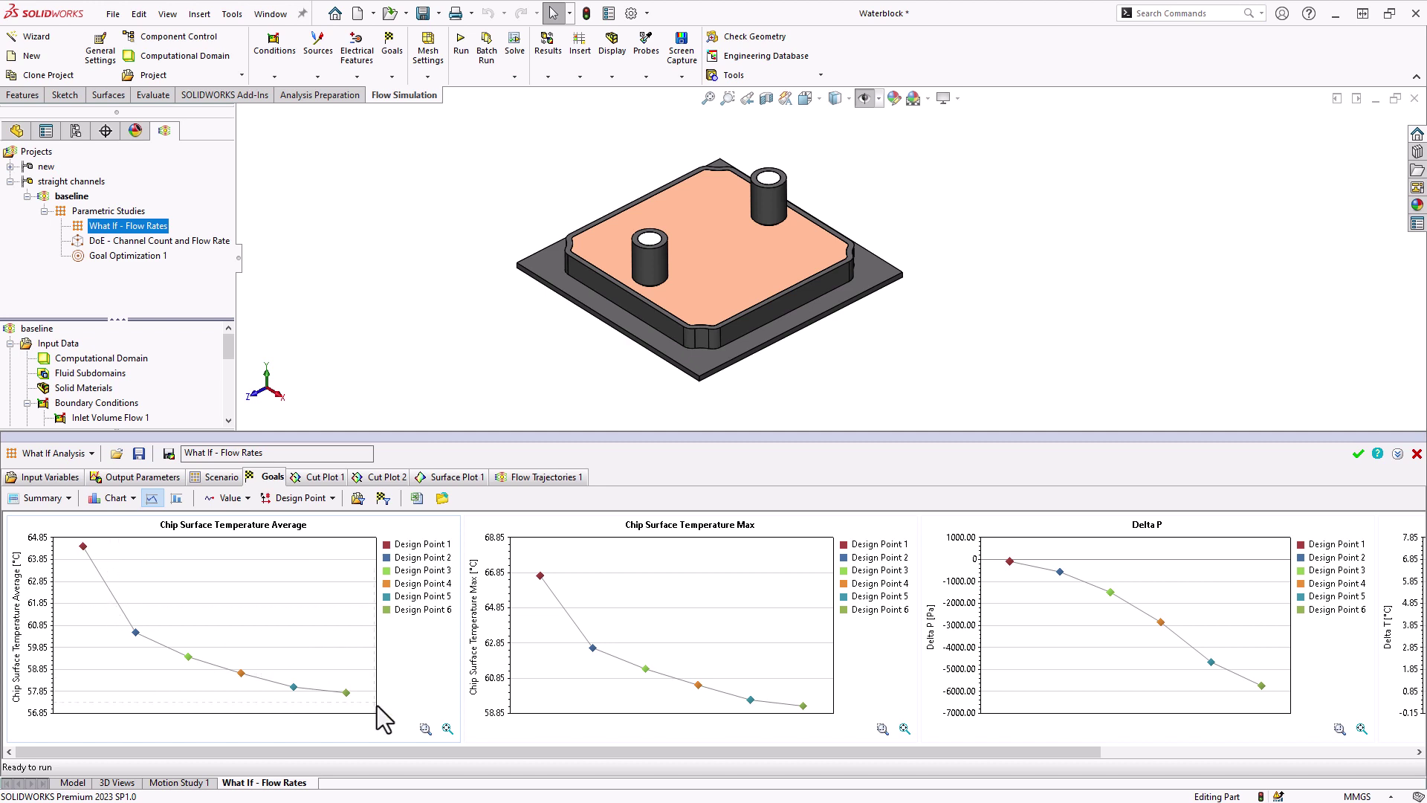
Export goals to Excel and TRANSPOSE flow rates into B12 and average temperatures into C12:C17
{"action": "left_click", "coordinate": [418, 498]}
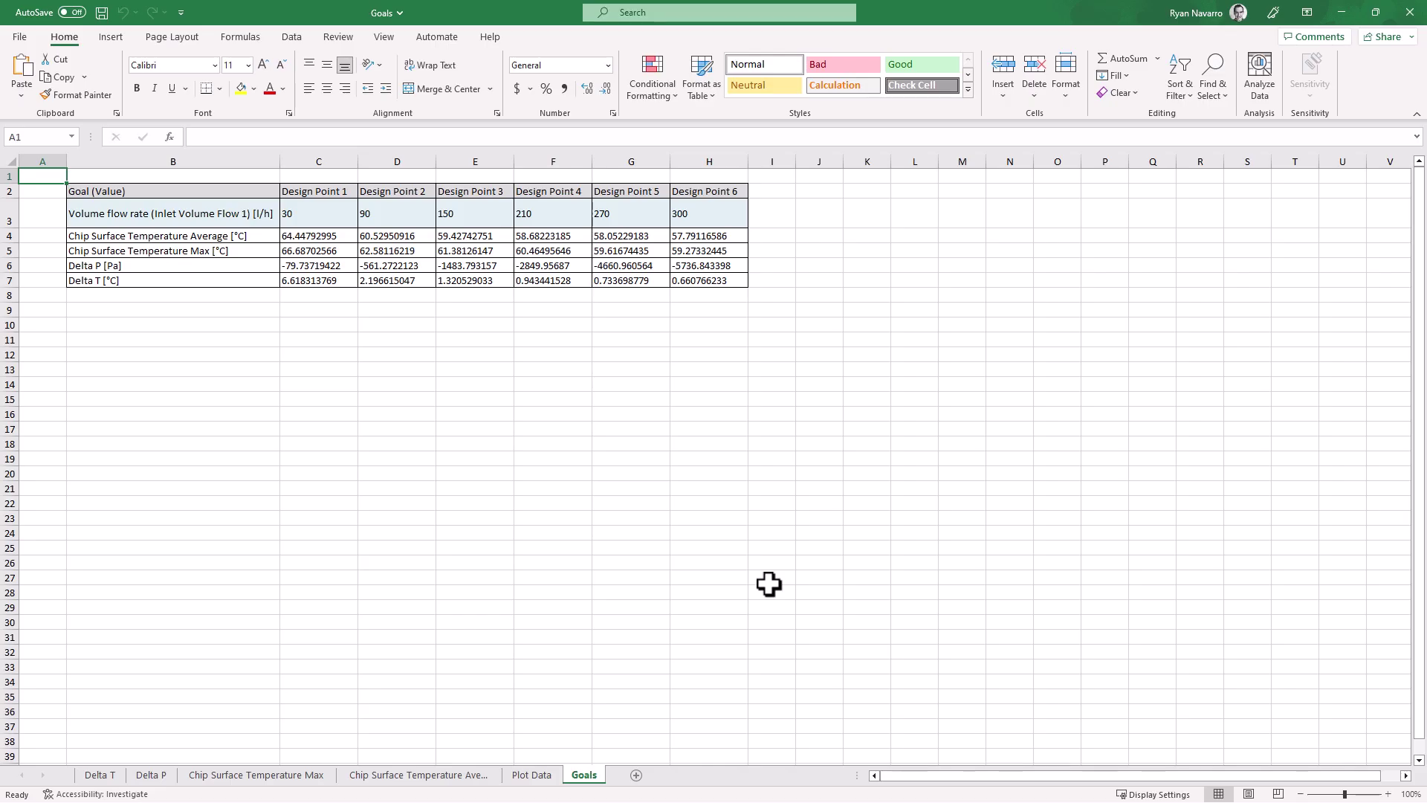
{"action": "left_click", "coordinate": [134, 354]}
{"action": "type", "text": "=transpose("}
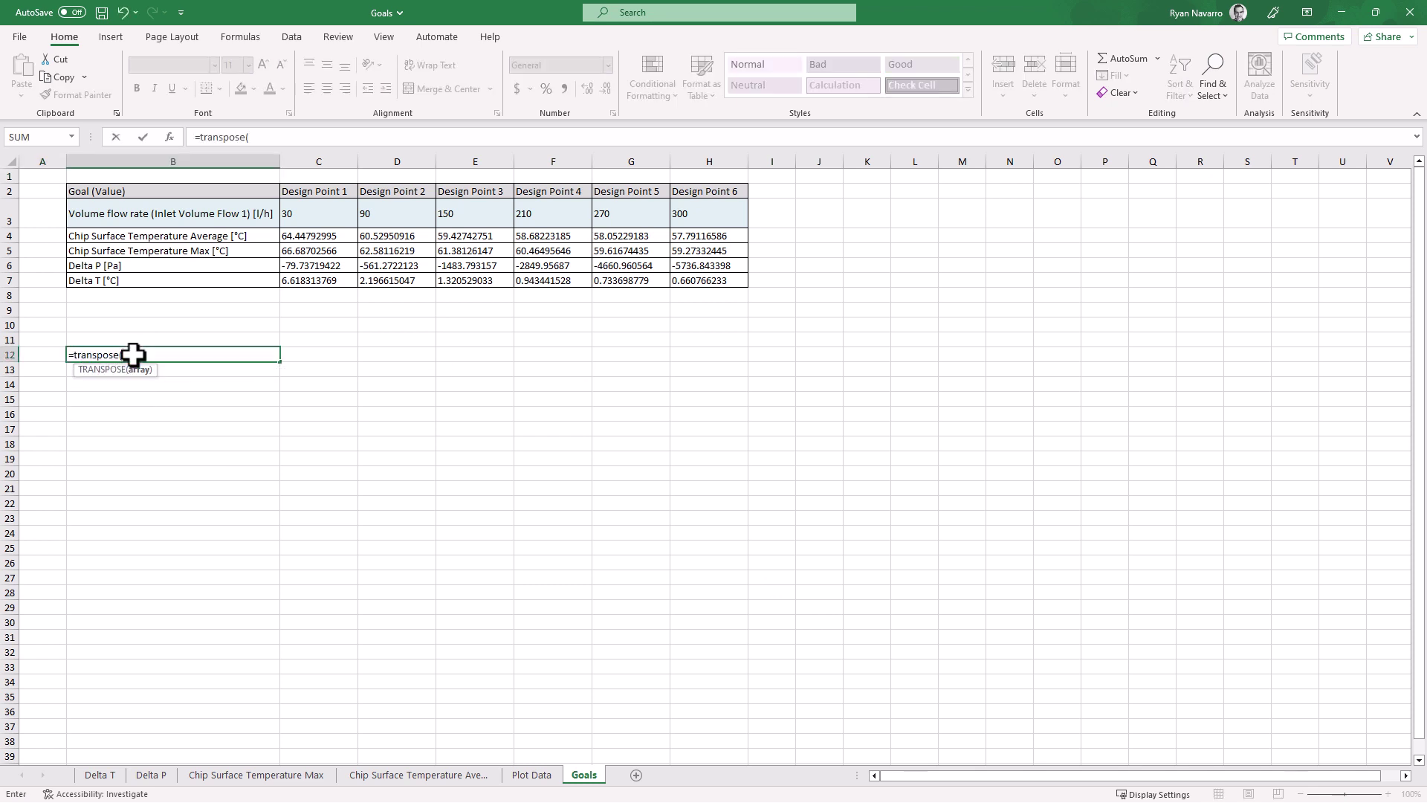
{"action": "left_click_drag", "start_coordinate": [321, 213], "coordinate": [732, 231]}
{"action": "key", "text": "Return"}
{"action": "left_click", "coordinate": [303, 354]}
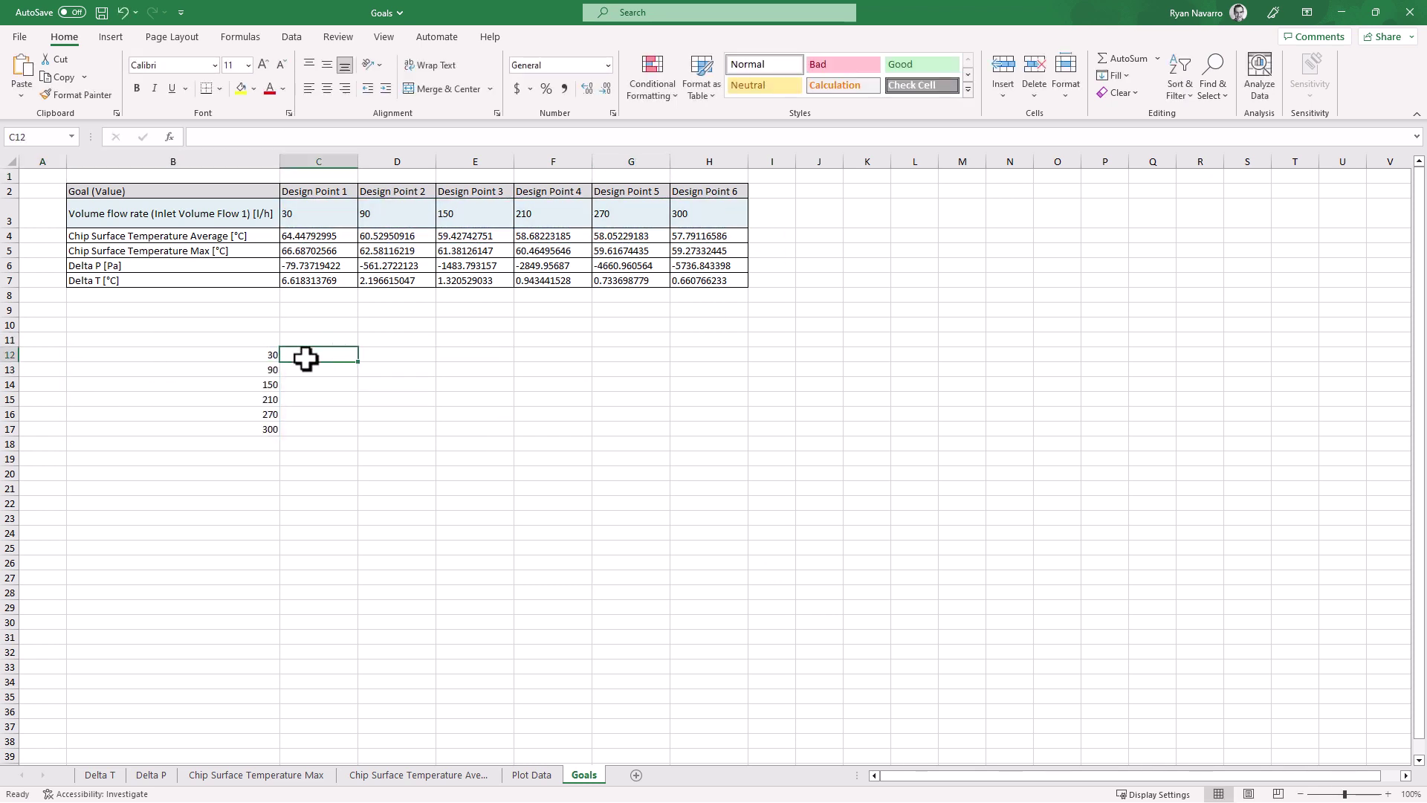
{"action": "type", "text": "=tra"}
{"action": "key", "text": "Tab"}
{"action": "left_click_drag", "start_coordinate": [320, 235], "coordinate": [687, 238]}
{"action": "key", "text": "Return"}
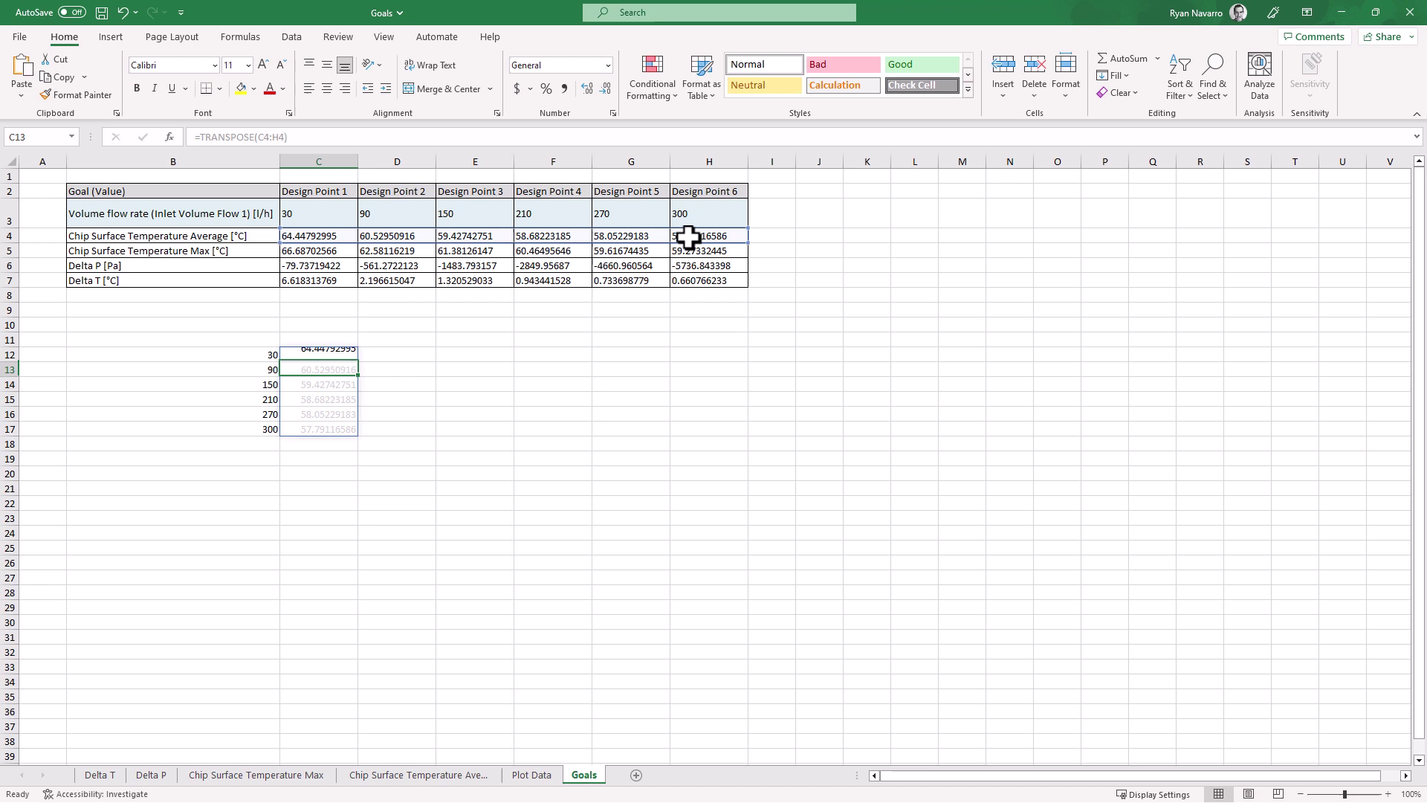
Copy the flow-rate and average temperature header labels into B11 and C11
{"action": "left_click", "coordinate": [215, 214]}
{"action": "key", "text": "ctrl+c"}
{"action": "left_click", "coordinate": [258, 337]}
{"action": "key", "text": "ctrl+v"}
{"action": "left_click", "coordinate": [170, 236]}
{"action": "key", "text": "ctrl+c"}
{"action": "left_click", "coordinate": [332, 357]}
{"action": "key", "text": "ctrl+v"}
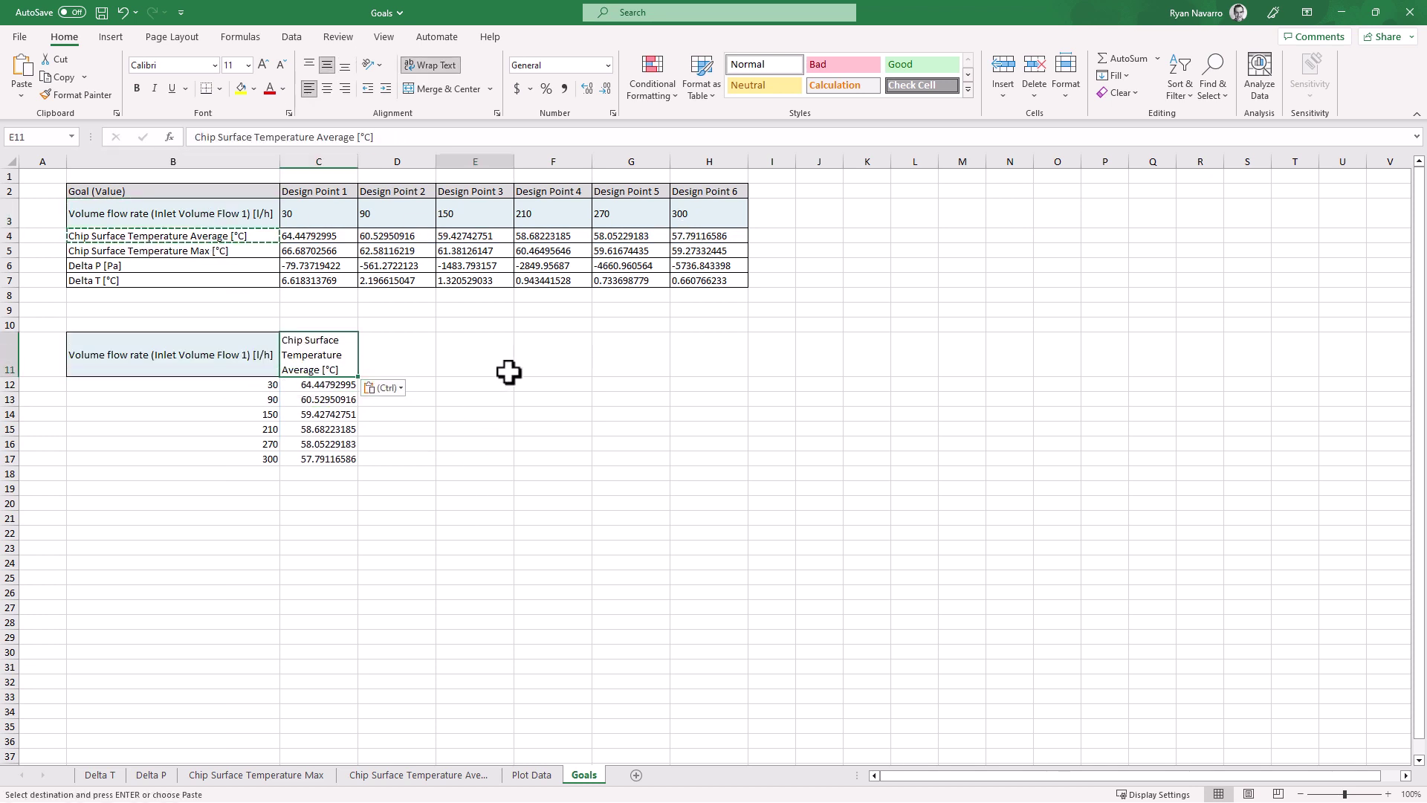
Insert a scatter chart with lines and markers and add a series using B12:B17 as X values
{"action": "left_click", "coordinate": [110, 37]}
{"action": "left_click", "coordinate": [691, 88]}
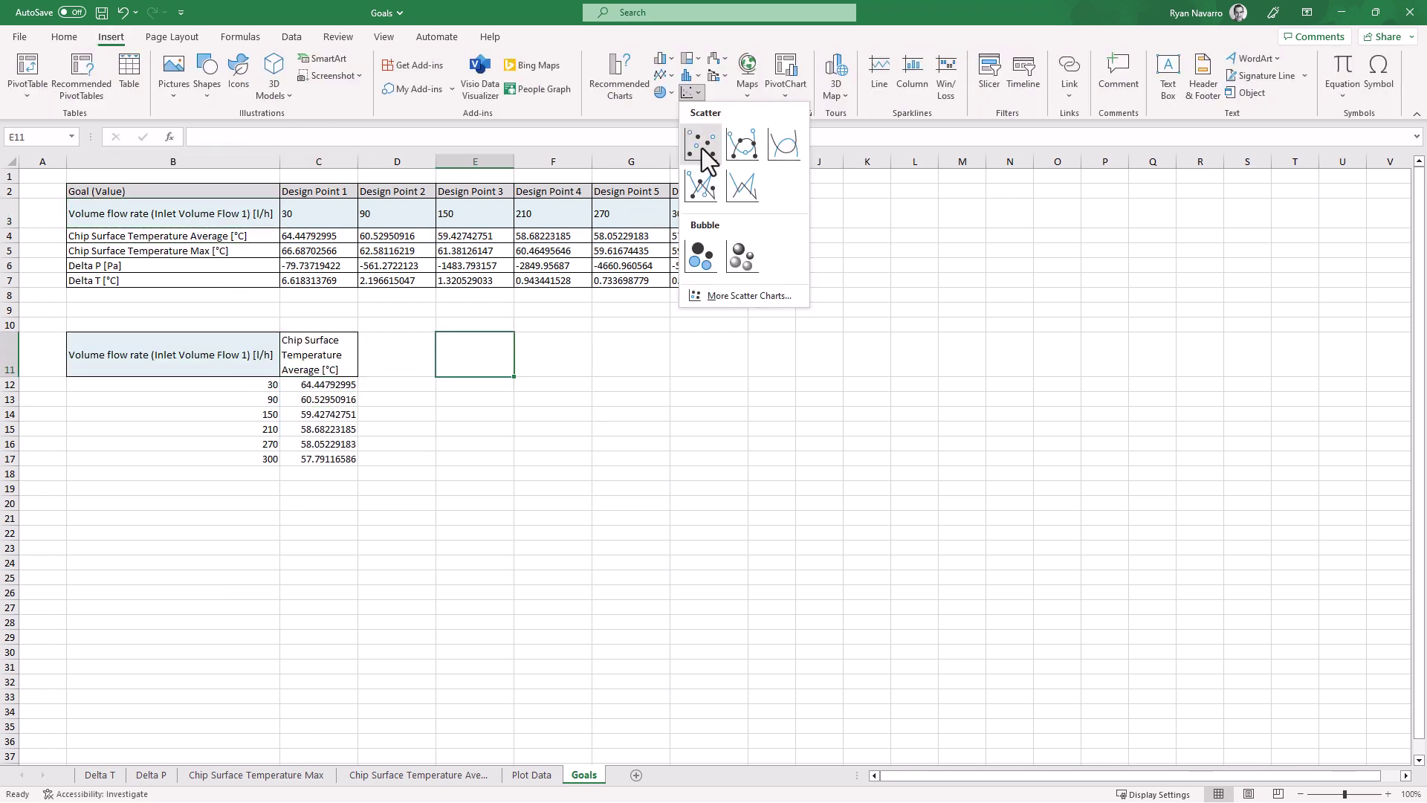
{"action": "left_click", "coordinate": [718, 195]}
{"action": "right_click", "coordinate": [625, 332]}
{"action": "left_click", "coordinate": [733, 550]}
{"action": "left_click", "coordinate": [303, 437]}
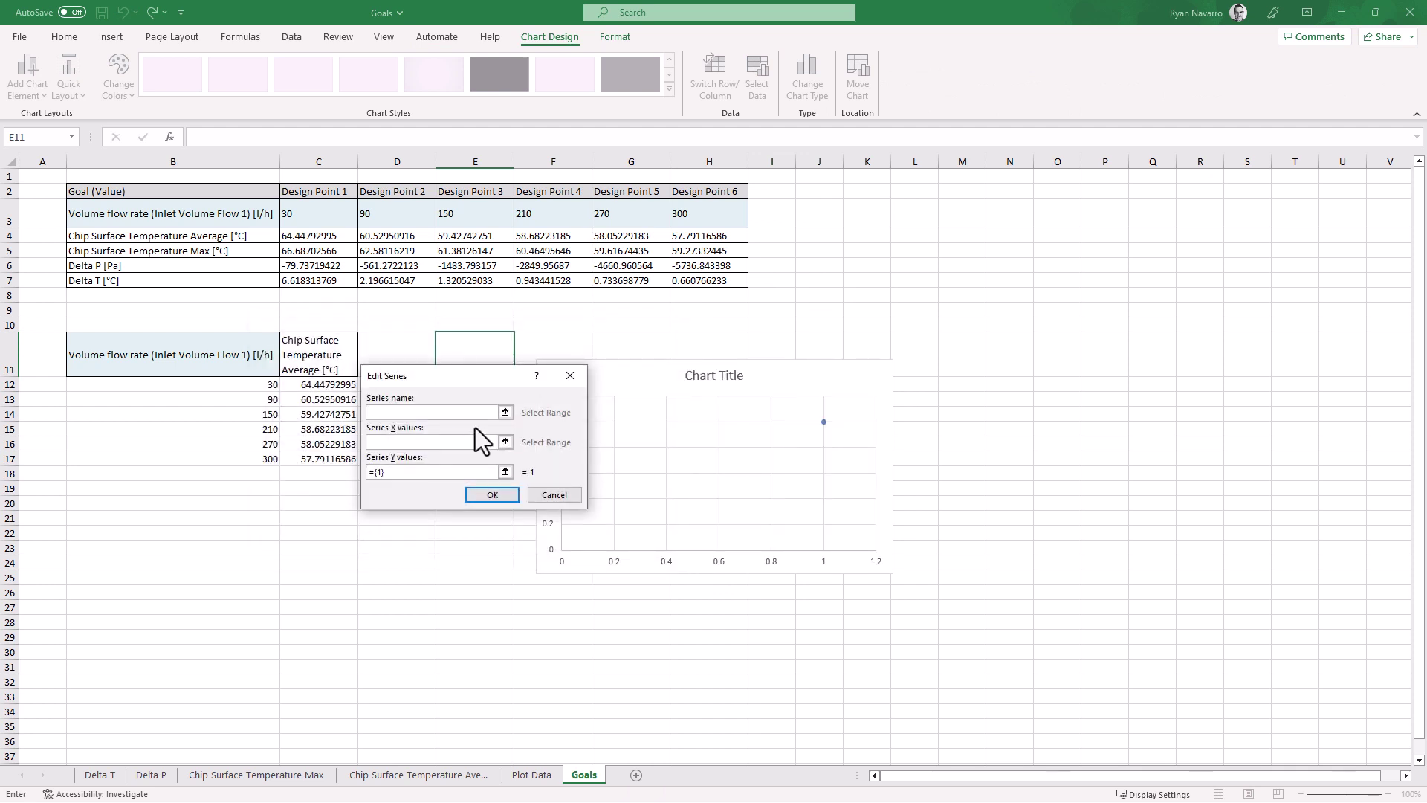
{"action": "left_click", "coordinate": [505, 443]}
{"action": "left_click_drag", "start_coordinate": [275, 385], "coordinate": [271, 459]}
{"action": "left_click", "coordinate": [574, 401]}
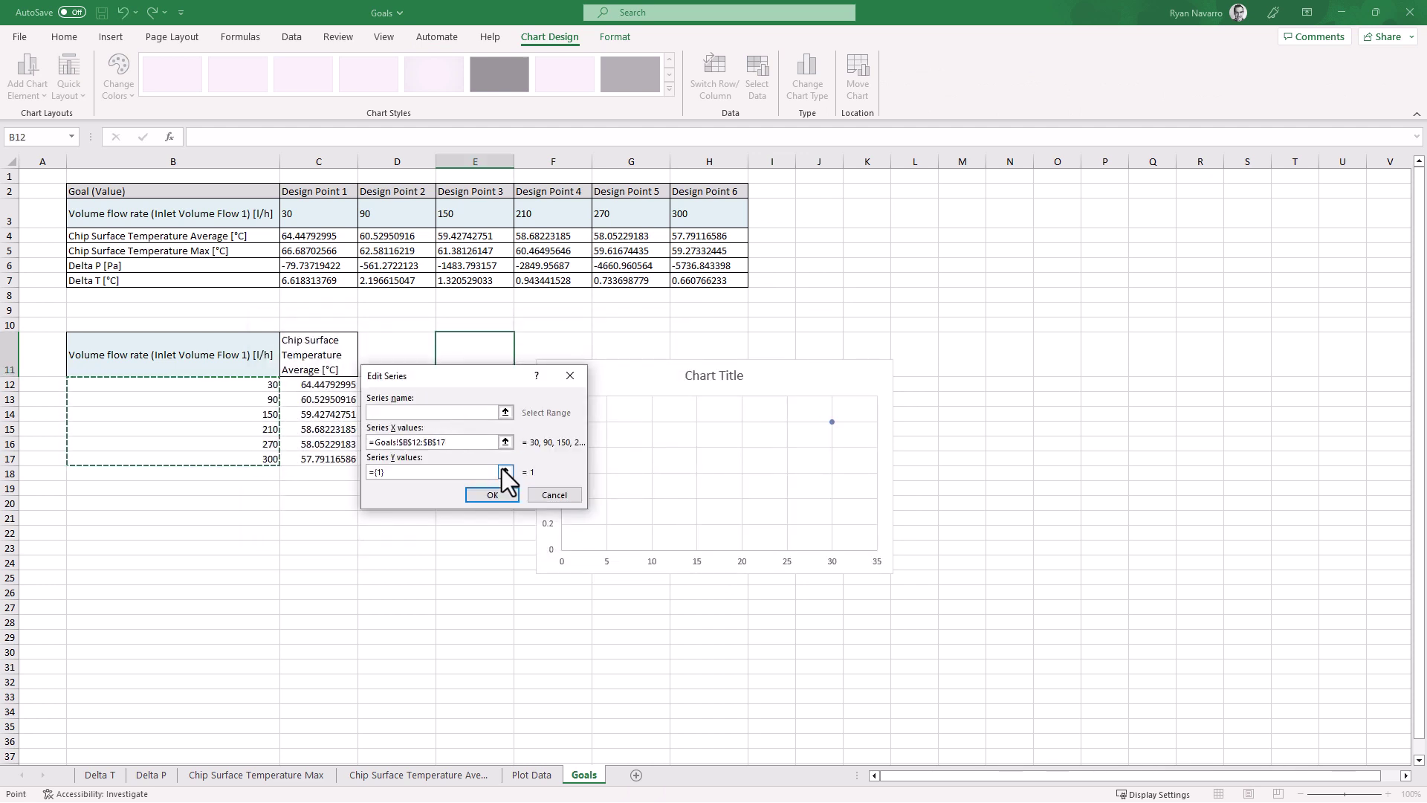
Set the series Y values to C12:C17 and name it 'Volume Flow Rate vs Chip Surface Temp (Avg)'
{"action": "left_click", "coordinate": [506, 472]}
{"action": "left_click_drag", "start_coordinate": [320, 384], "coordinate": [324, 458]}
{"action": "left_click", "coordinate": [574, 401]}
{"action": "left_click_drag", "start_coordinate": [456, 376], "coordinate": [341, 523]}
{"action": "left_click", "coordinate": [358, 560]}
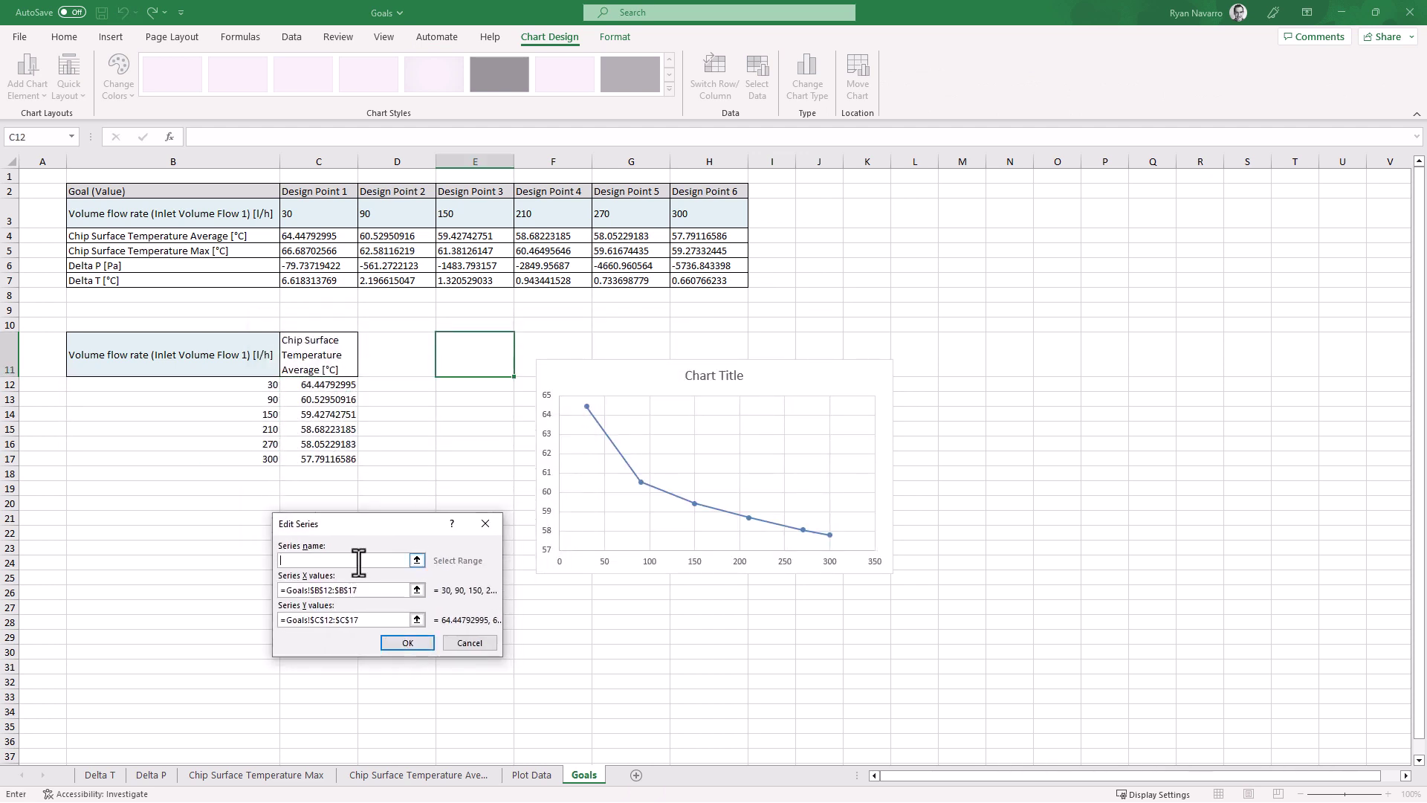
{"action": "type", "text": "Volume Flow Rate vs Chip Surface Temp (Avg)"}
{"action": "key", "text": "Return"}
{"action": "left_click", "coordinate": [593, 542]}
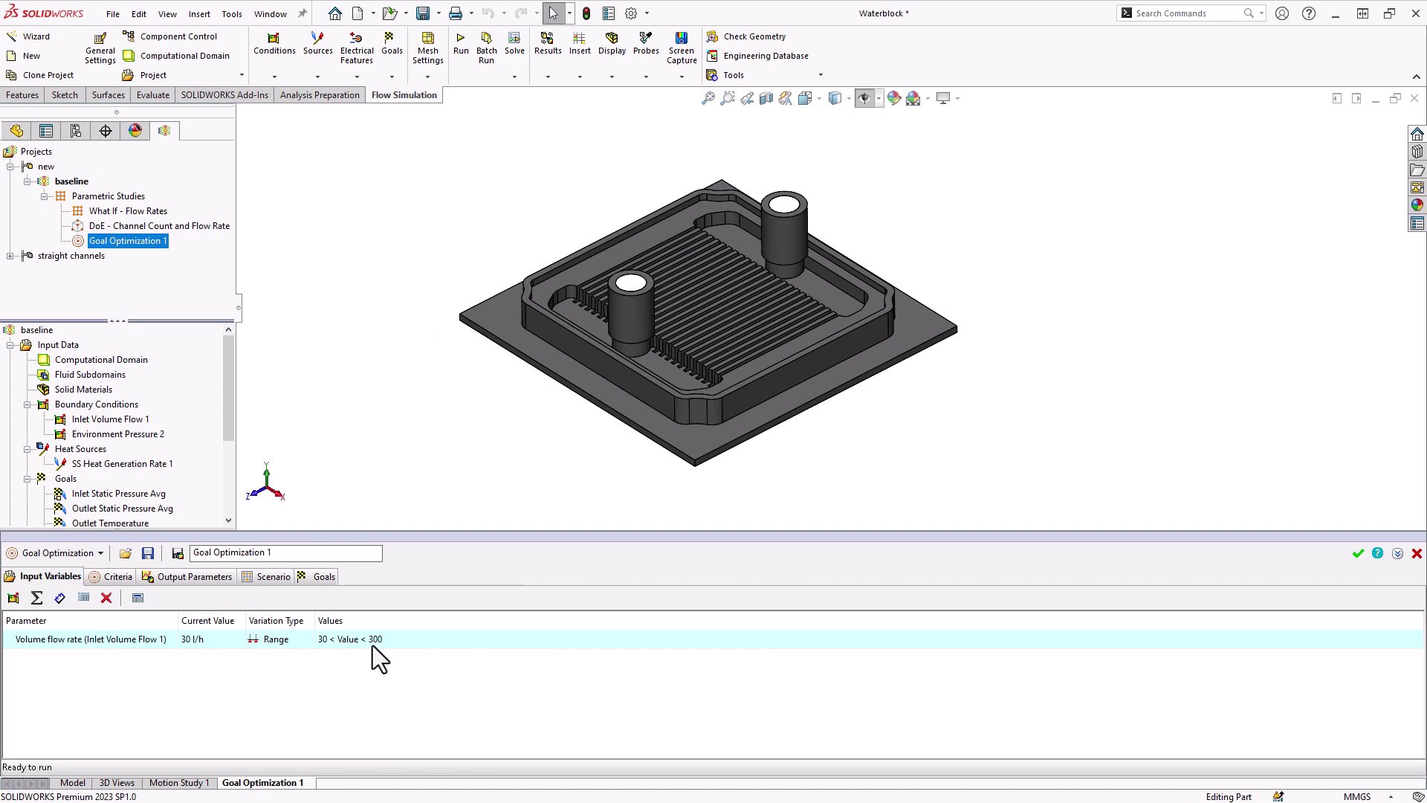
Check the 60 °C target value in Criteria, then view the finished design points in Scenario
{"action": "left_click", "coordinate": [104, 578]}
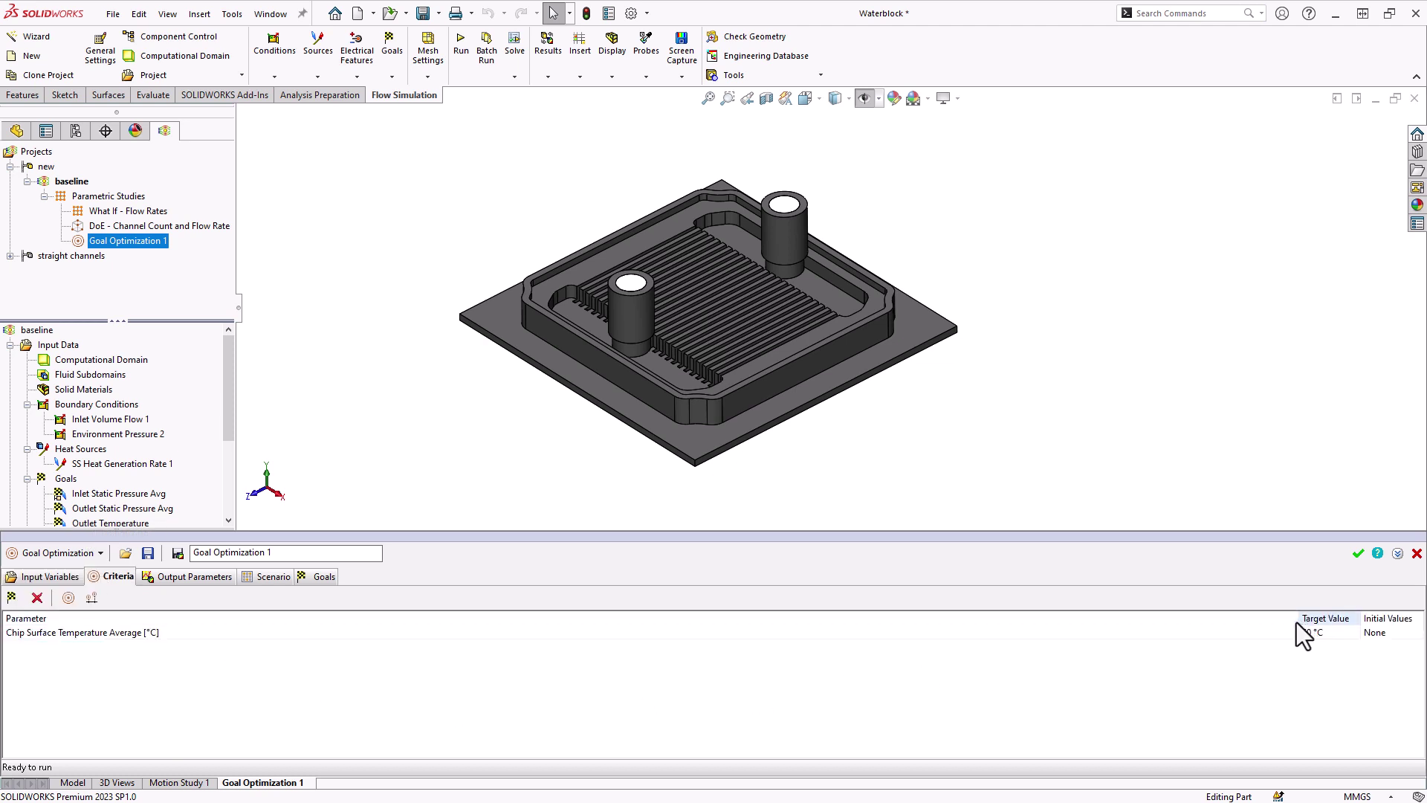
{"action": "left_click_drag", "start_coordinate": [1297, 622], "coordinate": [197, 600]}
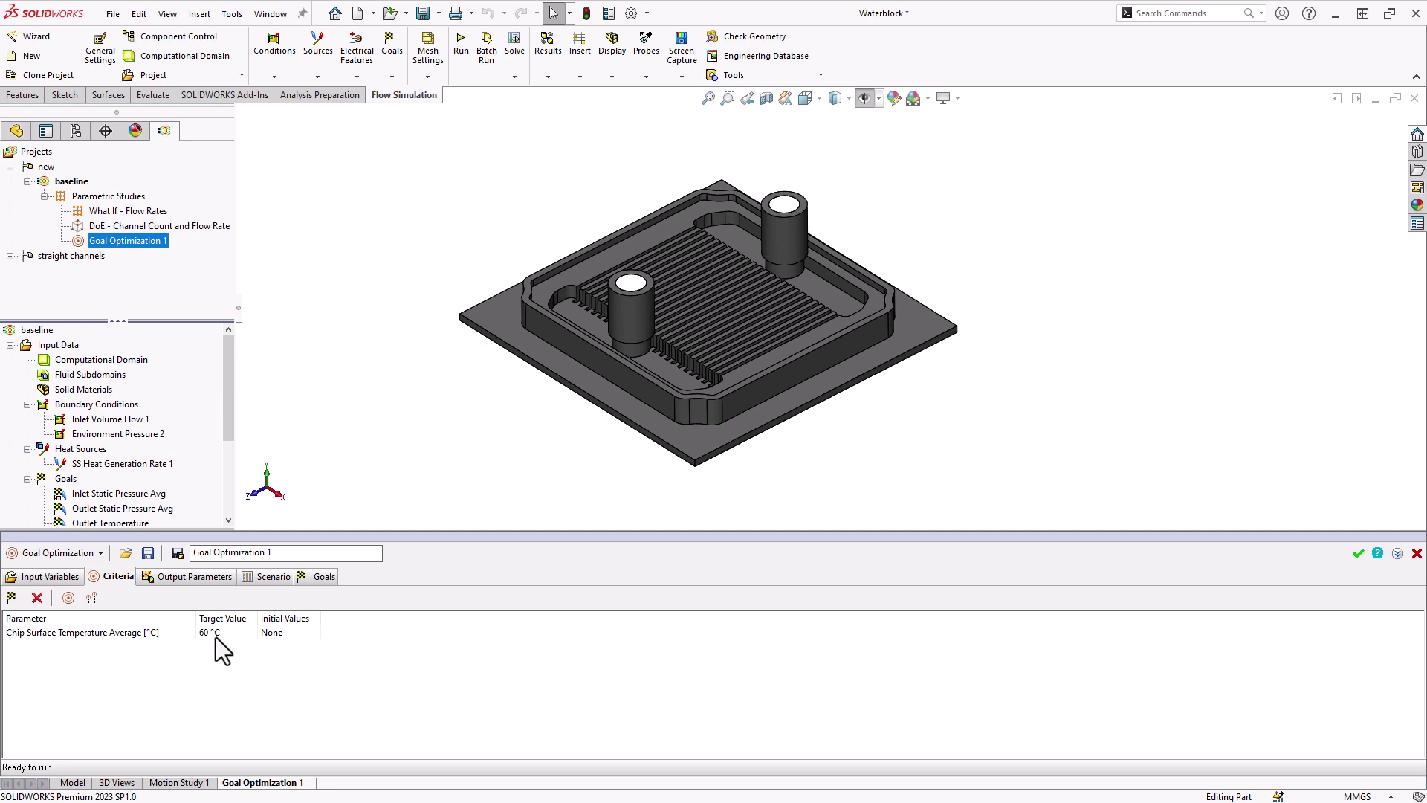
{"action": "left_click", "coordinate": [261, 579]}
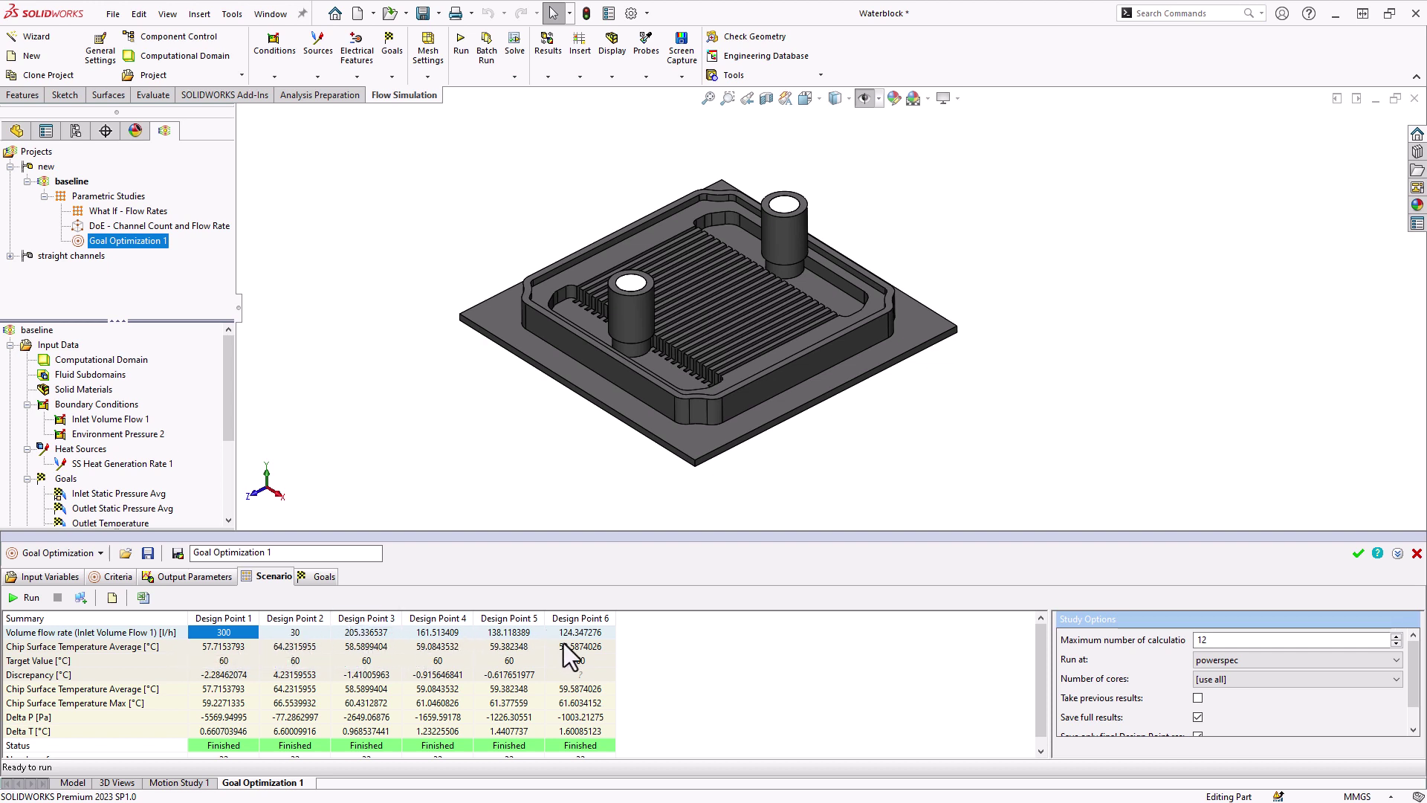
{"action": "left_click", "coordinate": [595, 651]}
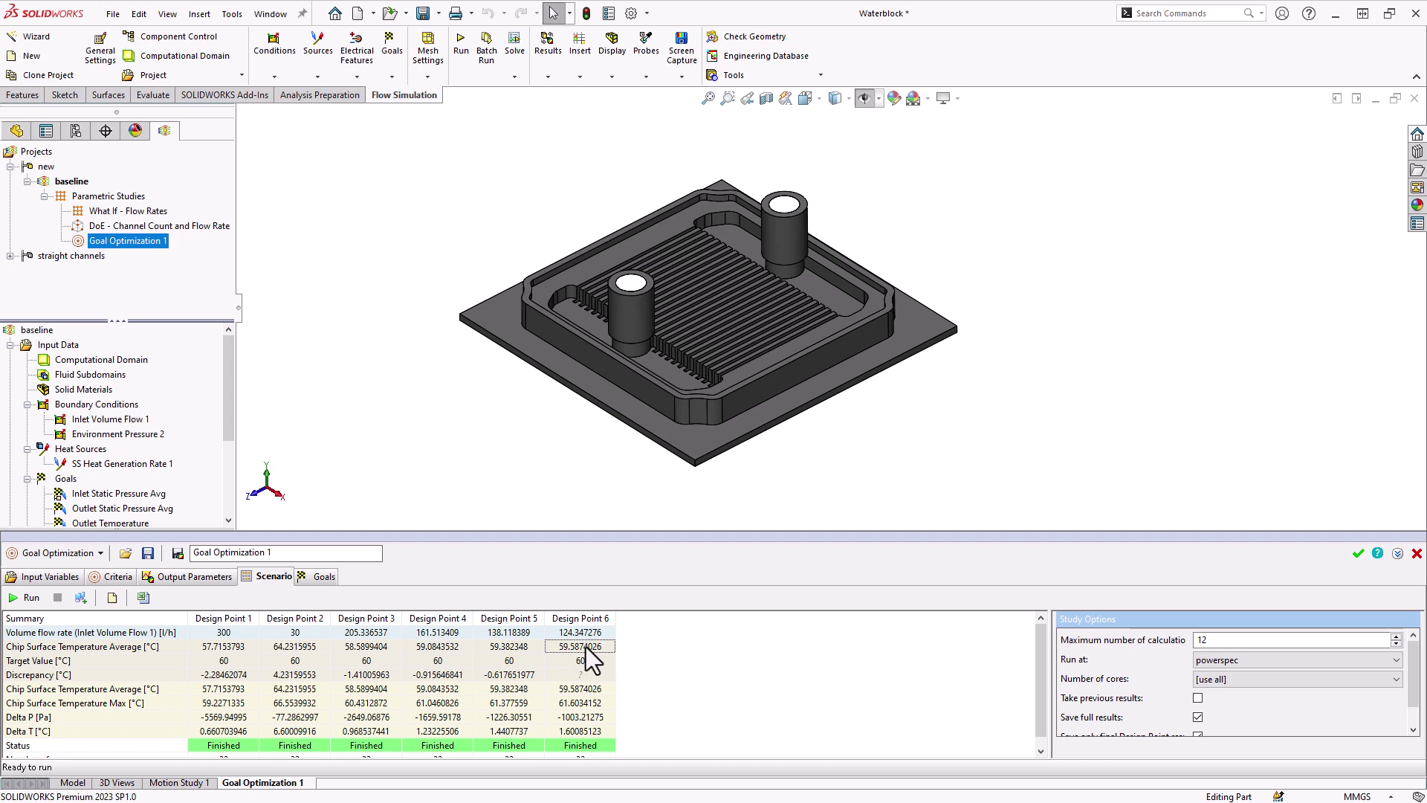
{"action": "left_click", "coordinate": [1202, 640]}
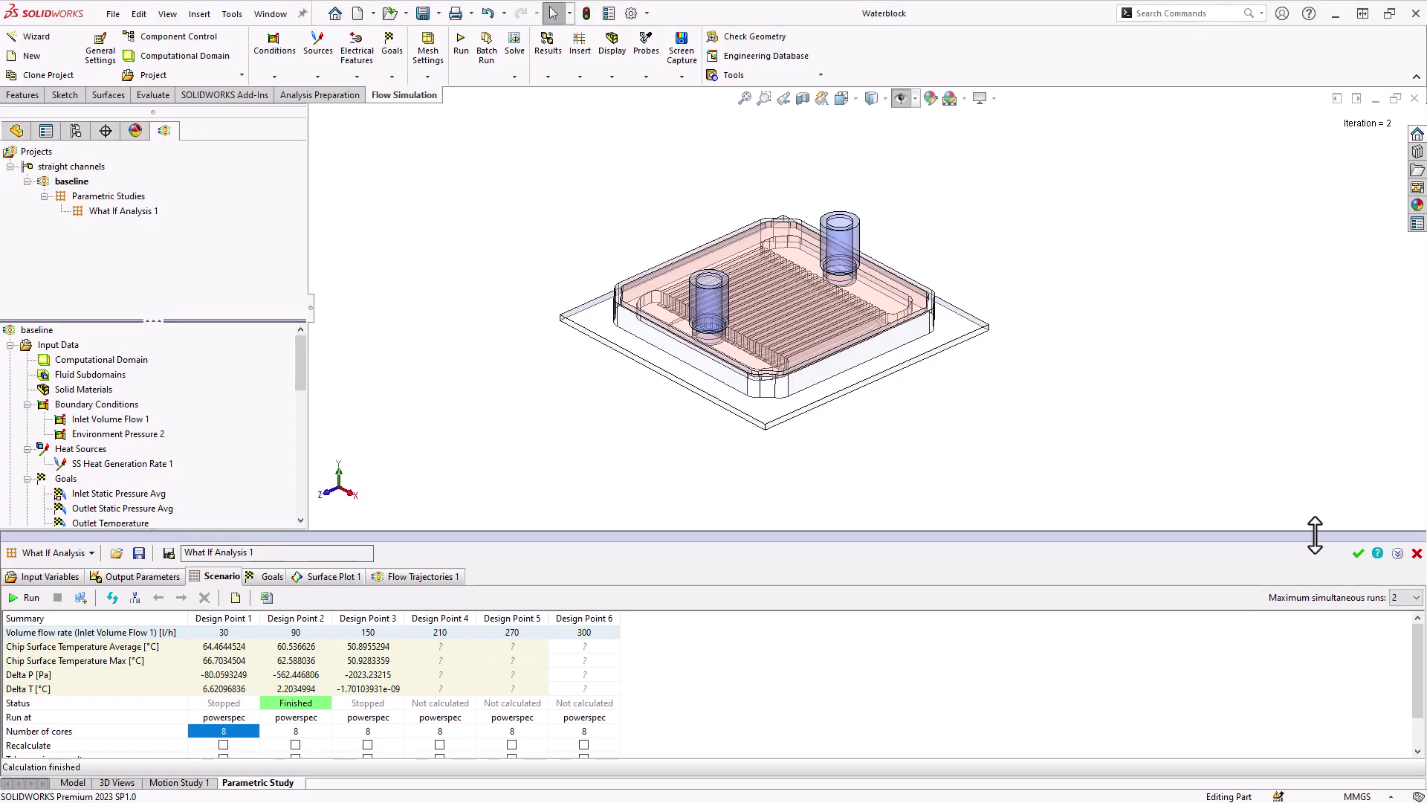
Close What If Analysis 1 and create a new Design of Experiments and Optimization study
{"action": "left_click", "coordinate": [1358, 554]}
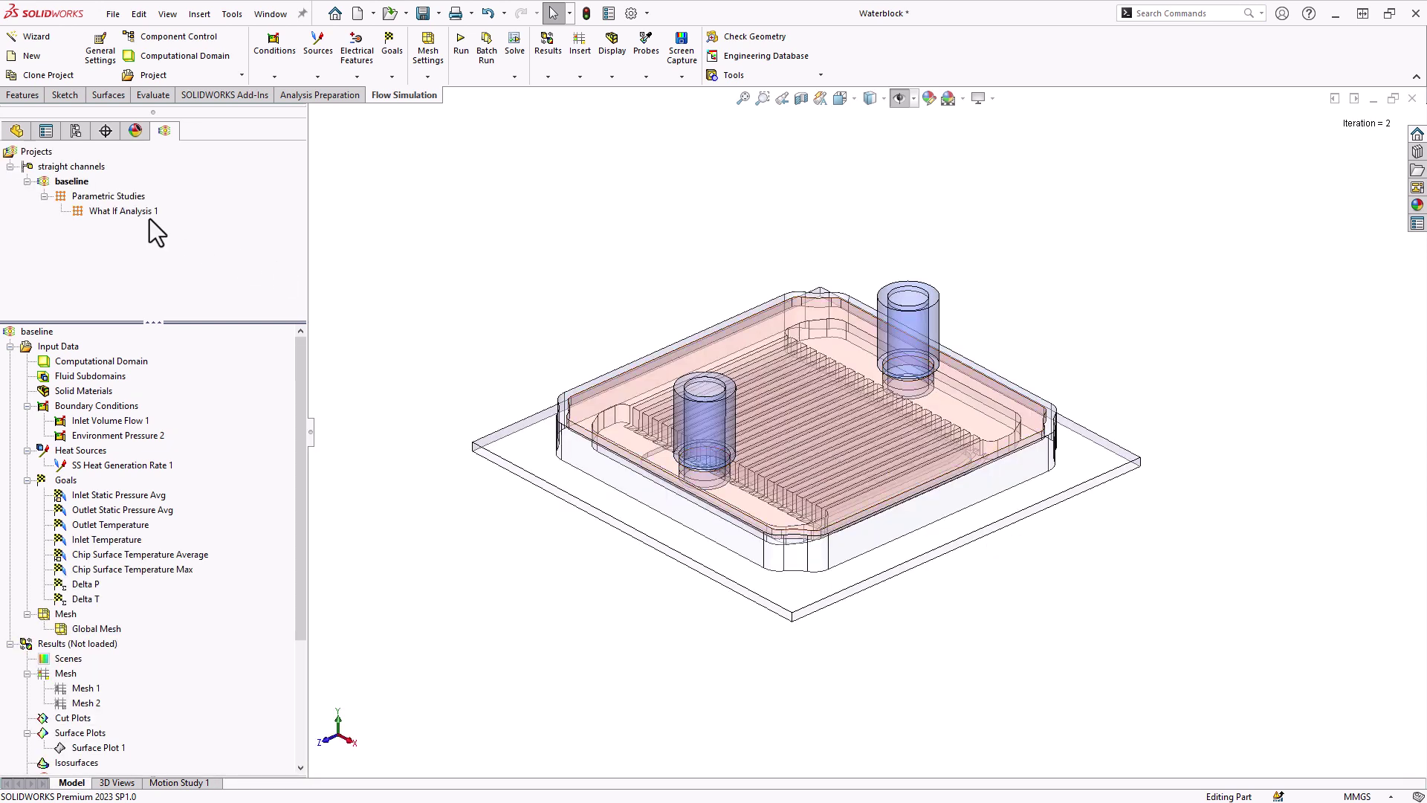
{"action": "right_click", "coordinate": [110, 198]}
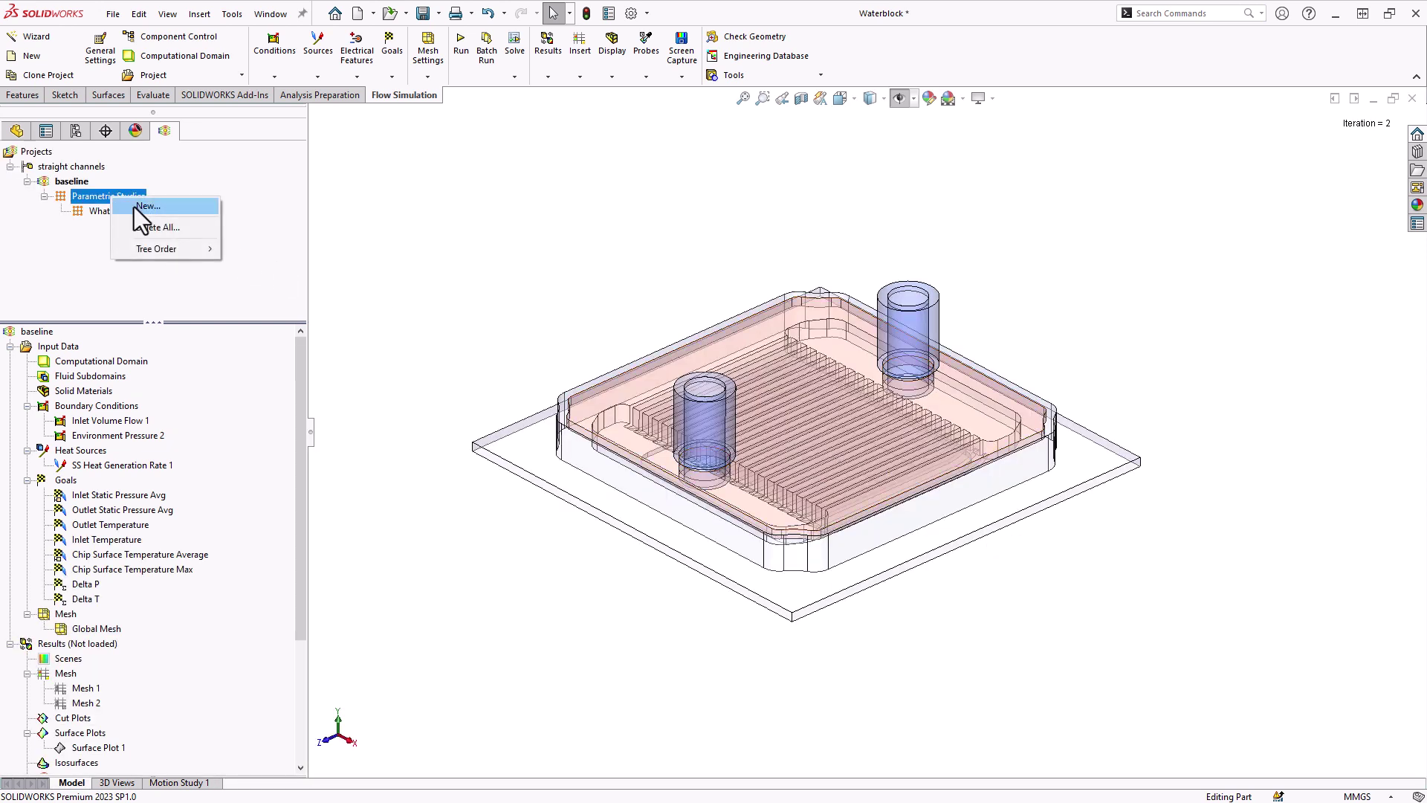
{"action": "left_click", "coordinate": [133, 207]}
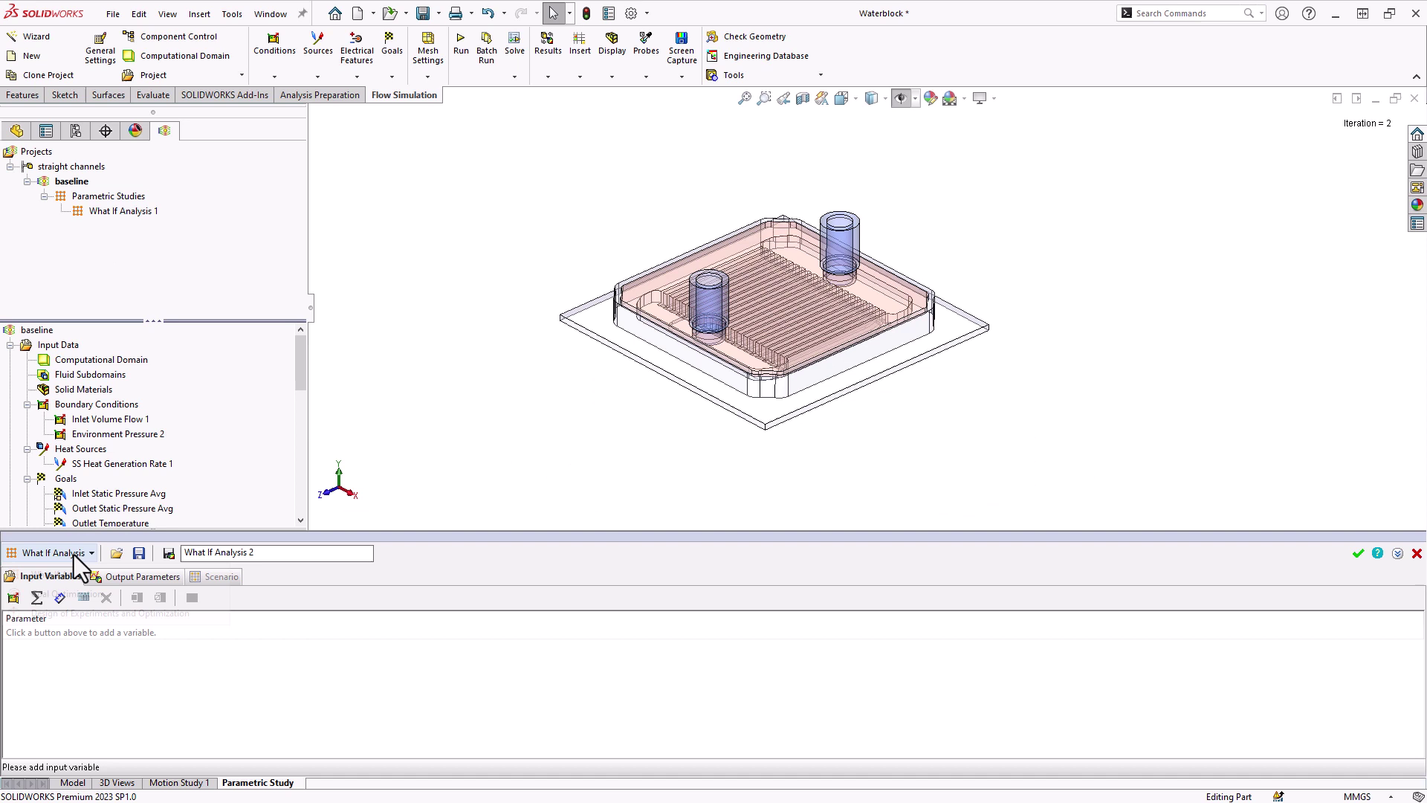
{"action": "left_click", "coordinate": [73, 554]}
{"action": "left_click", "coordinate": [83, 614]}
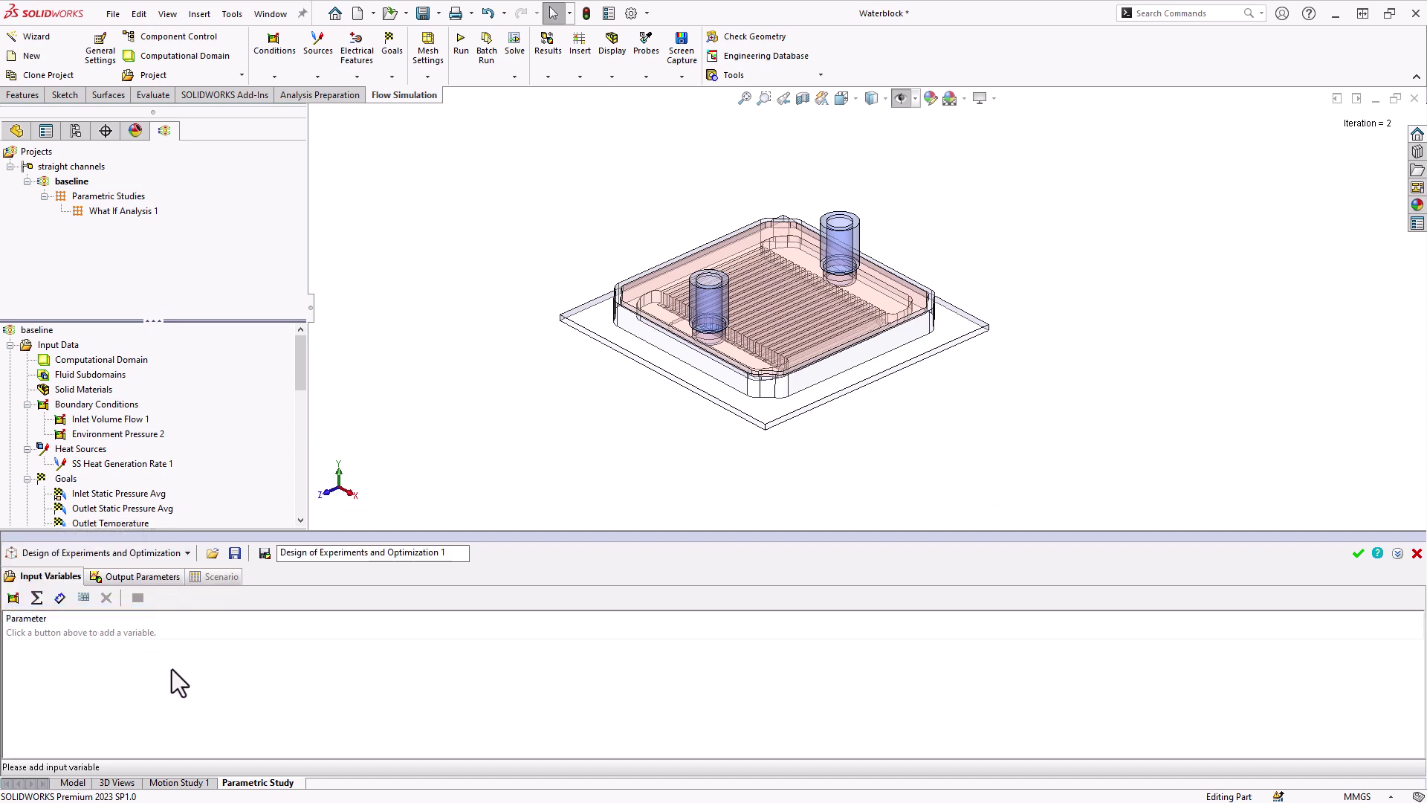
Add Inlet Volume Flow 1's volume flow rate as an input ranging 30 to 300 l/h
{"action": "left_click", "coordinate": [13, 597]}
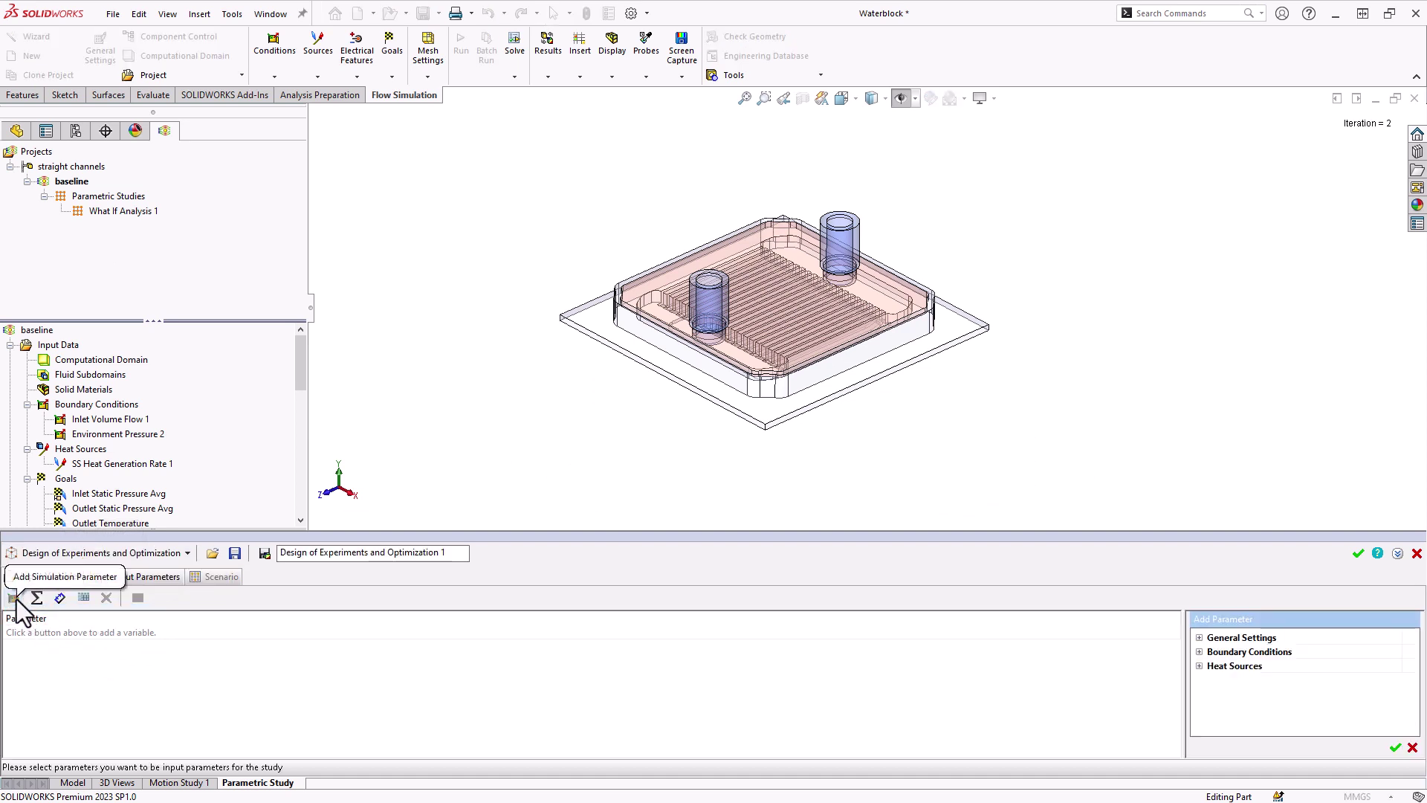
{"action": "left_click", "coordinate": [1200, 651]}
{"action": "left_click", "coordinate": [1209, 680]}
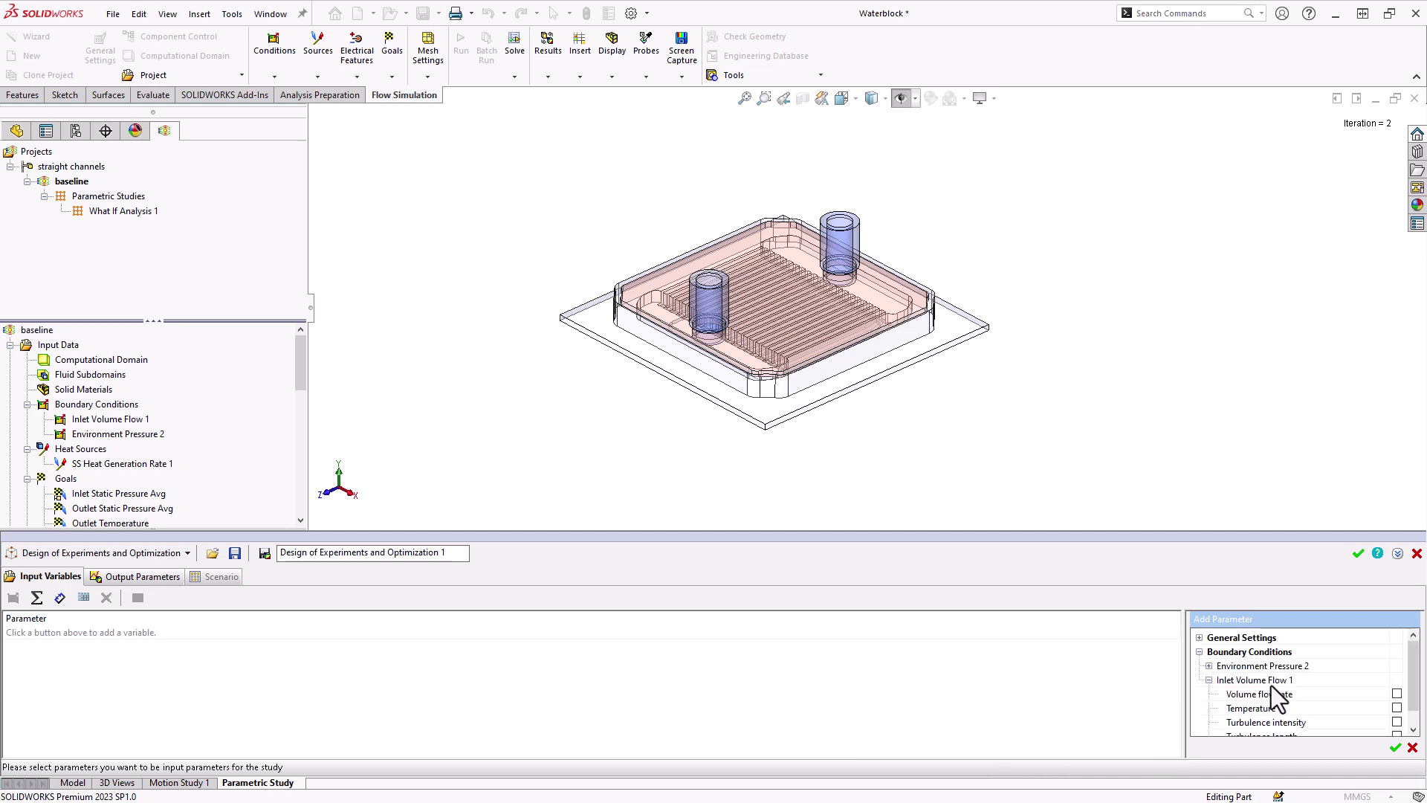
{"action": "left_click", "coordinate": [1397, 694]}
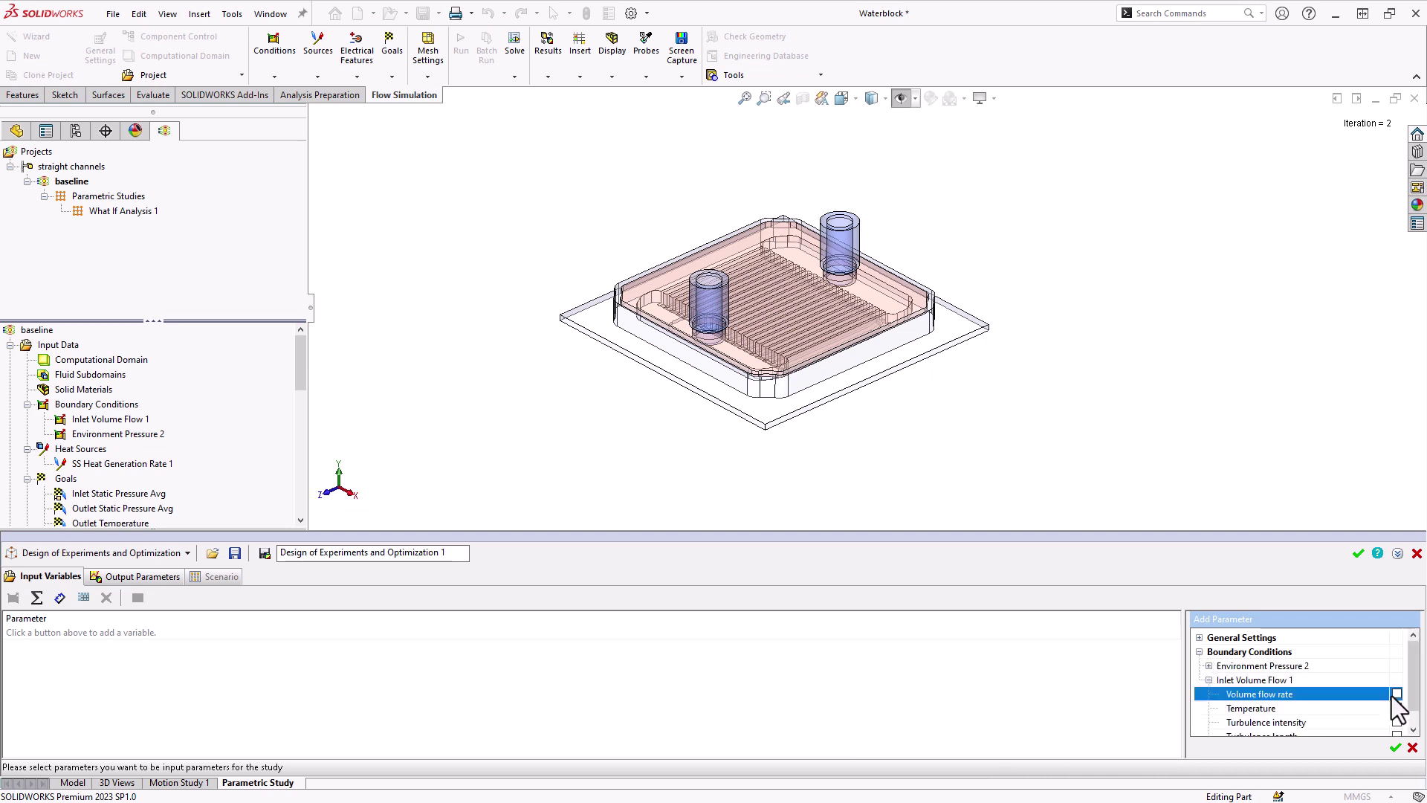
{"action": "left_click", "coordinate": [1395, 747]}
{"action": "left_click", "coordinate": [380, 643]}
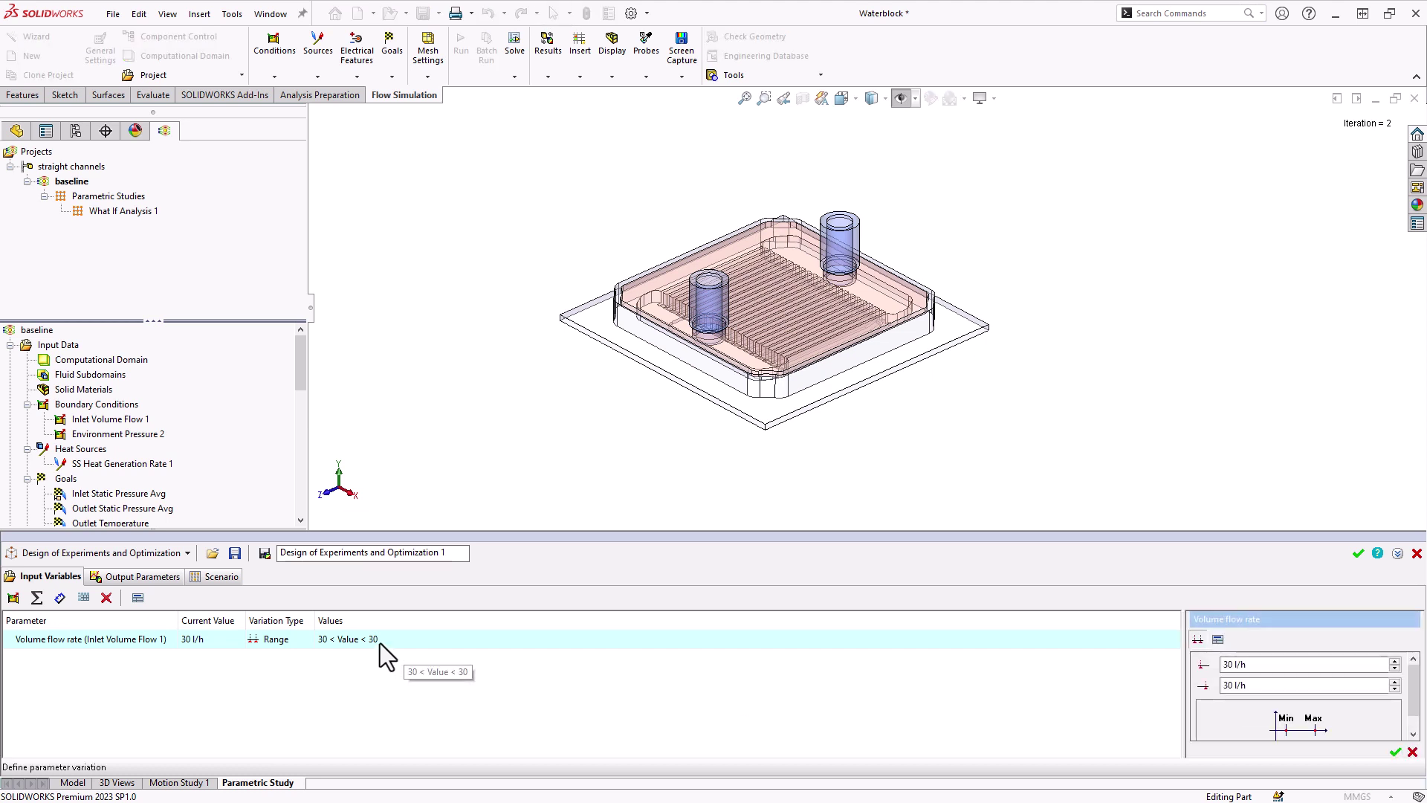
{"action": "left_click", "coordinate": [1232, 685]}
{"action": "type", "text": "0"}
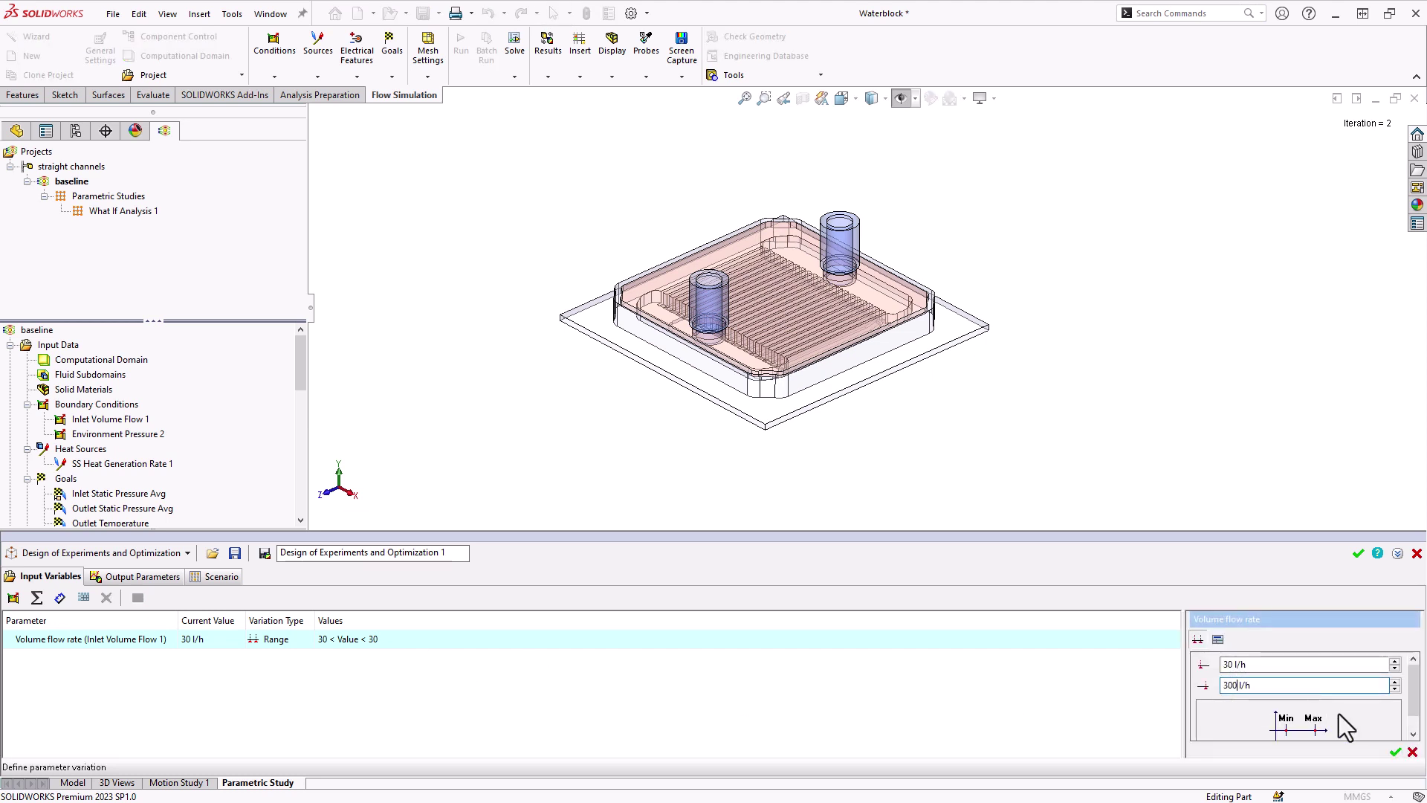
{"action": "left_click", "coordinate": [1395, 751]}
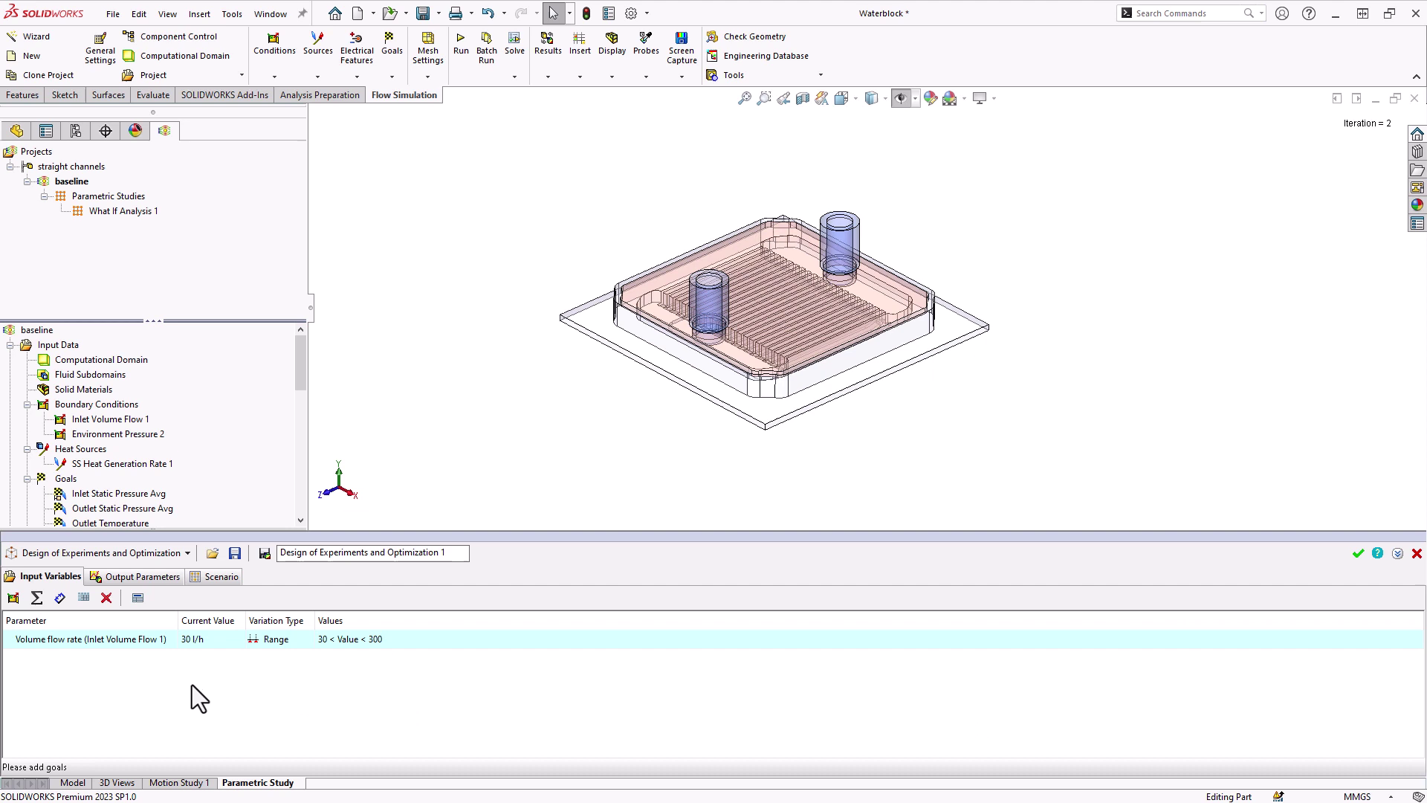
{"action": "left_click", "coordinate": [64, 598]}
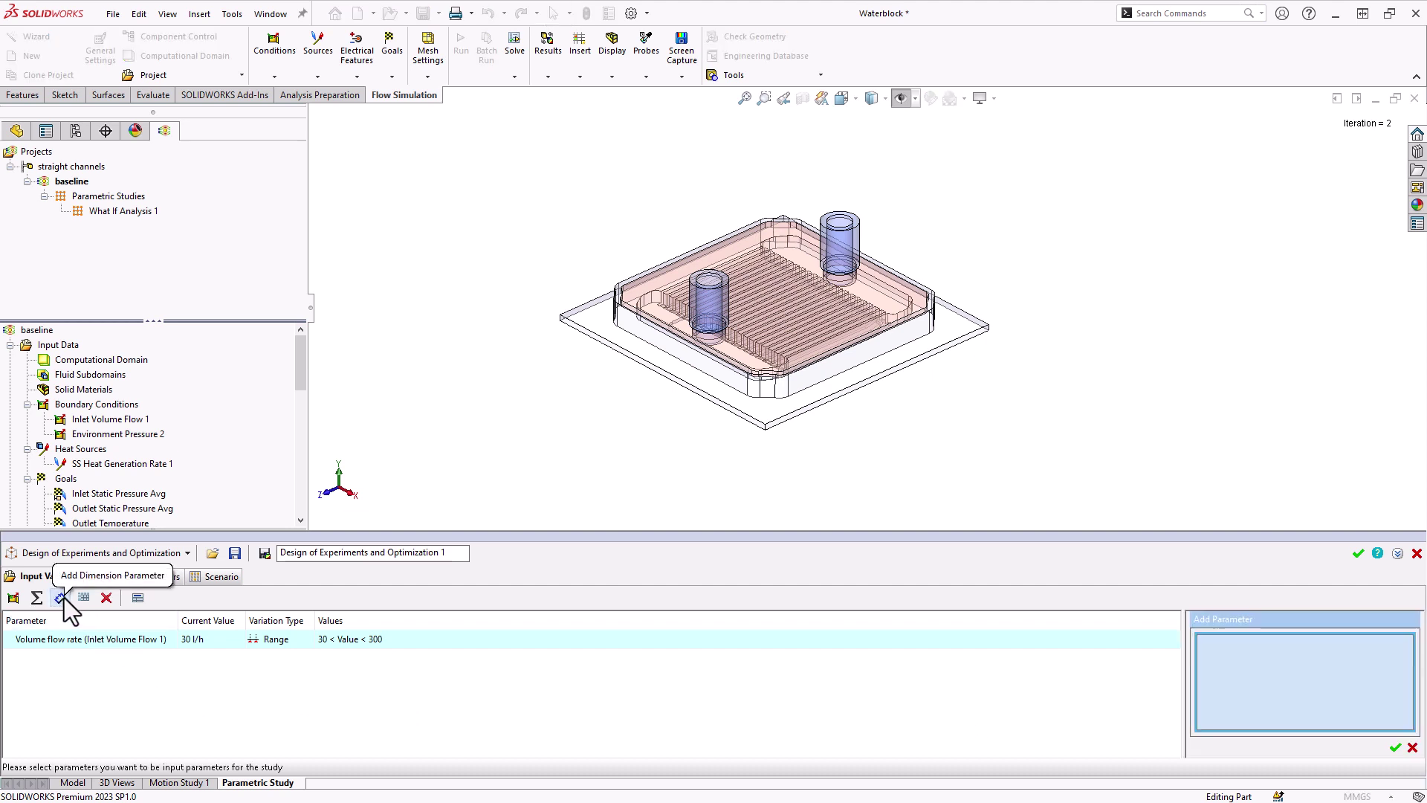
Add the LPattern2 channel count dimension under Channels as a second input variable
{"action": "left_click", "coordinate": [18, 133]}
{"action": "scroll", "coordinate": [115, 293], "scroll_direction": "down", "scroll_amount": 4}
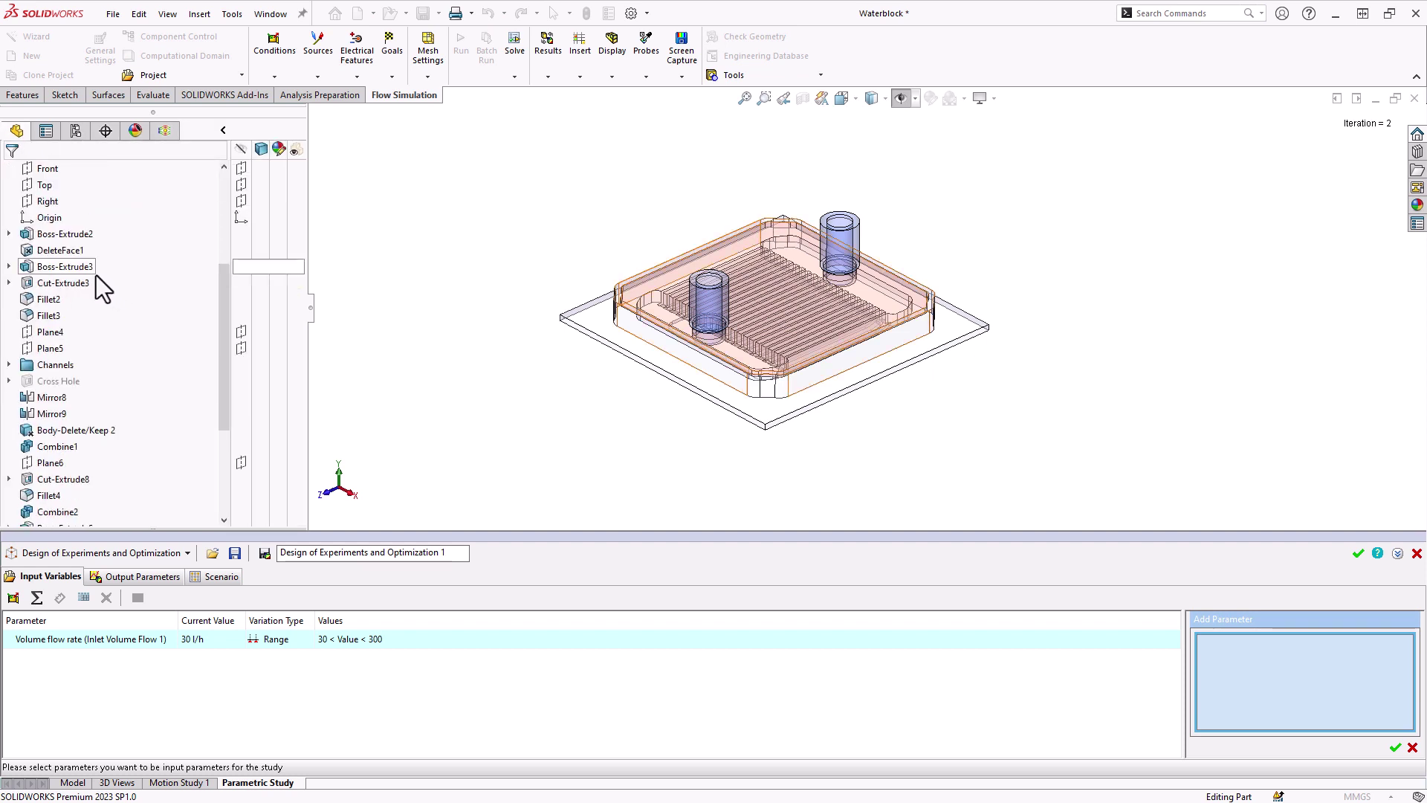
{"action": "left_click", "coordinate": [10, 365]}
{"action": "mouse_move", "coordinate": [60, 395]}
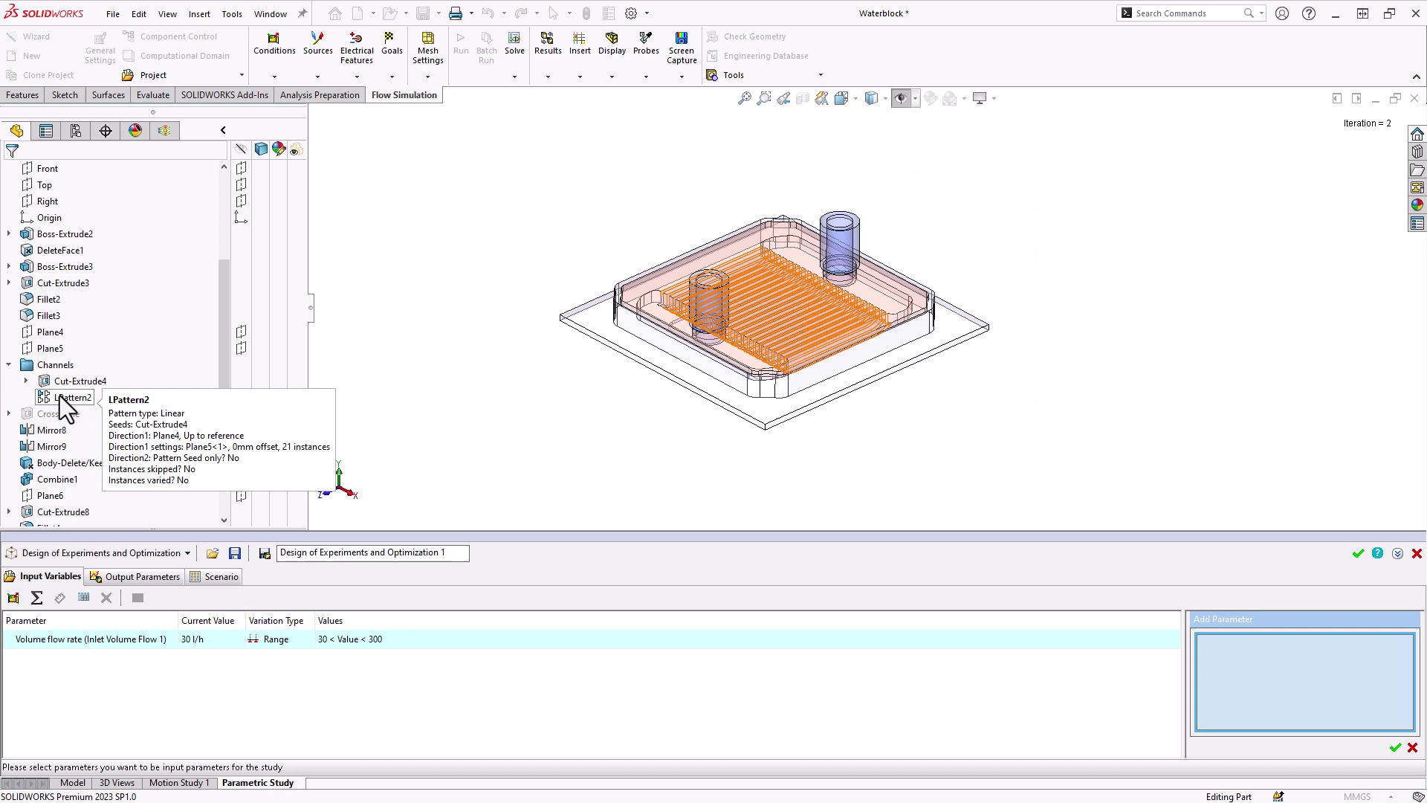
{"action": "left_click", "coordinate": [60, 395]}
{"action": "middle_click_drag", "start_coordinate": [316, 390], "coordinate": [488, 379]}
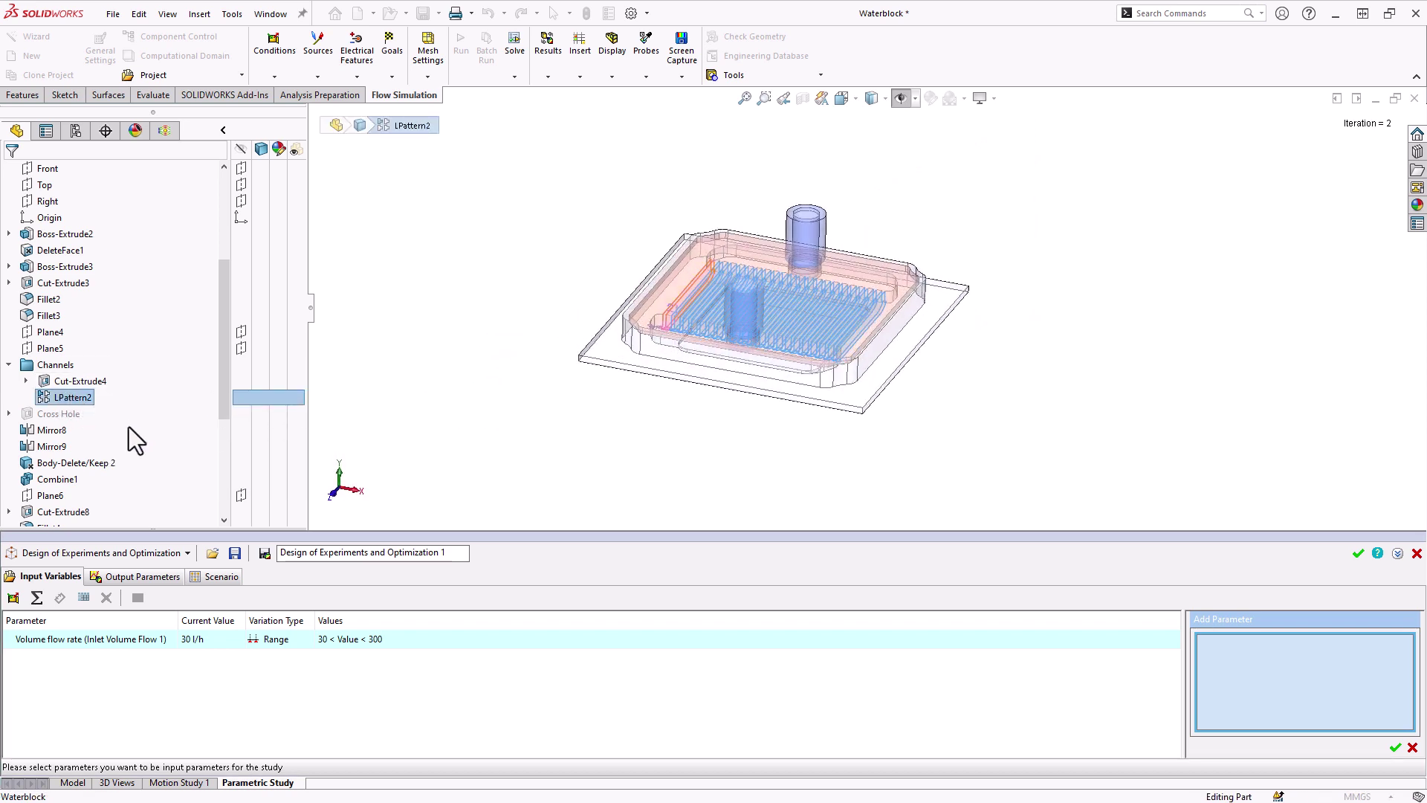
{"action": "left_click", "coordinate": [667, 311]}
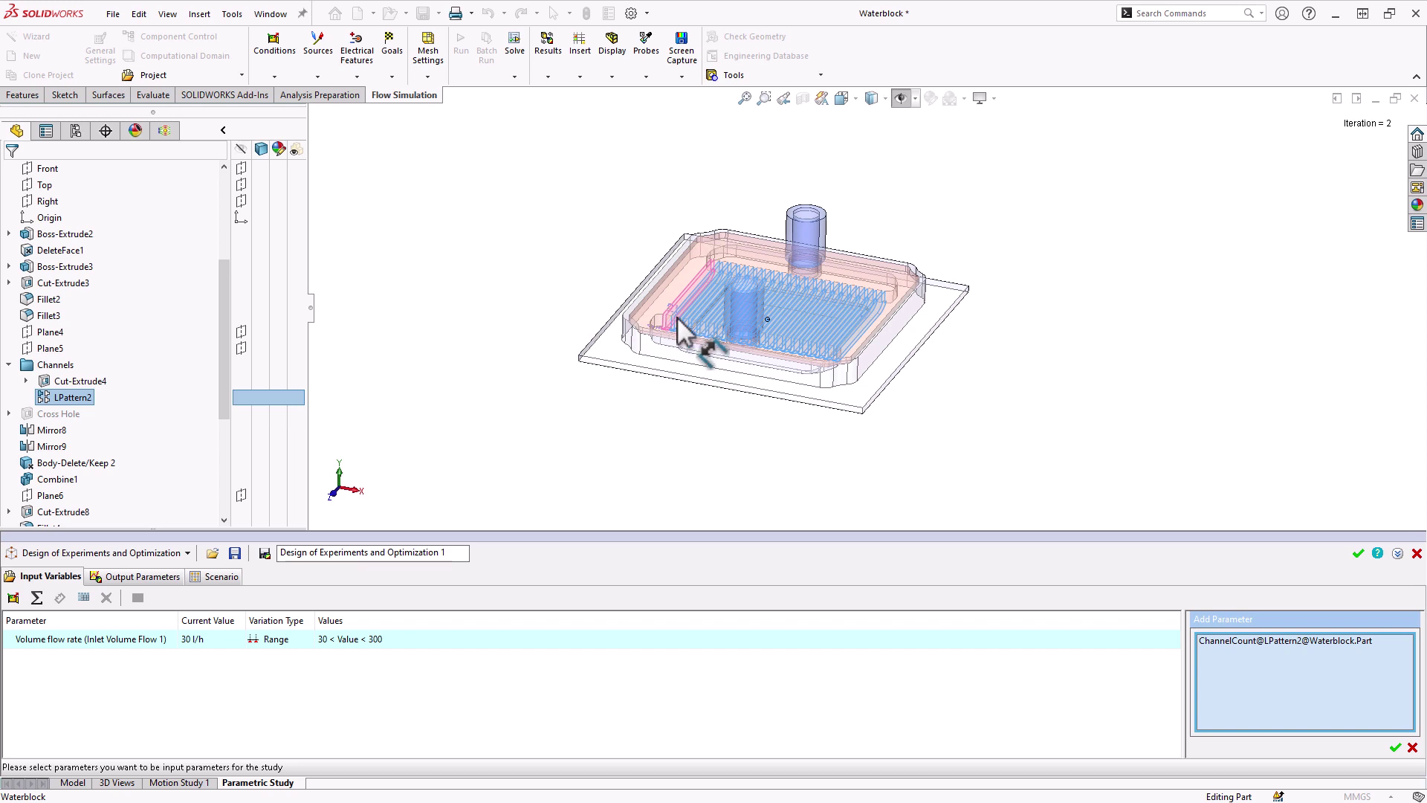
{"action": "left_click", "coordinate": [1395, 747]}
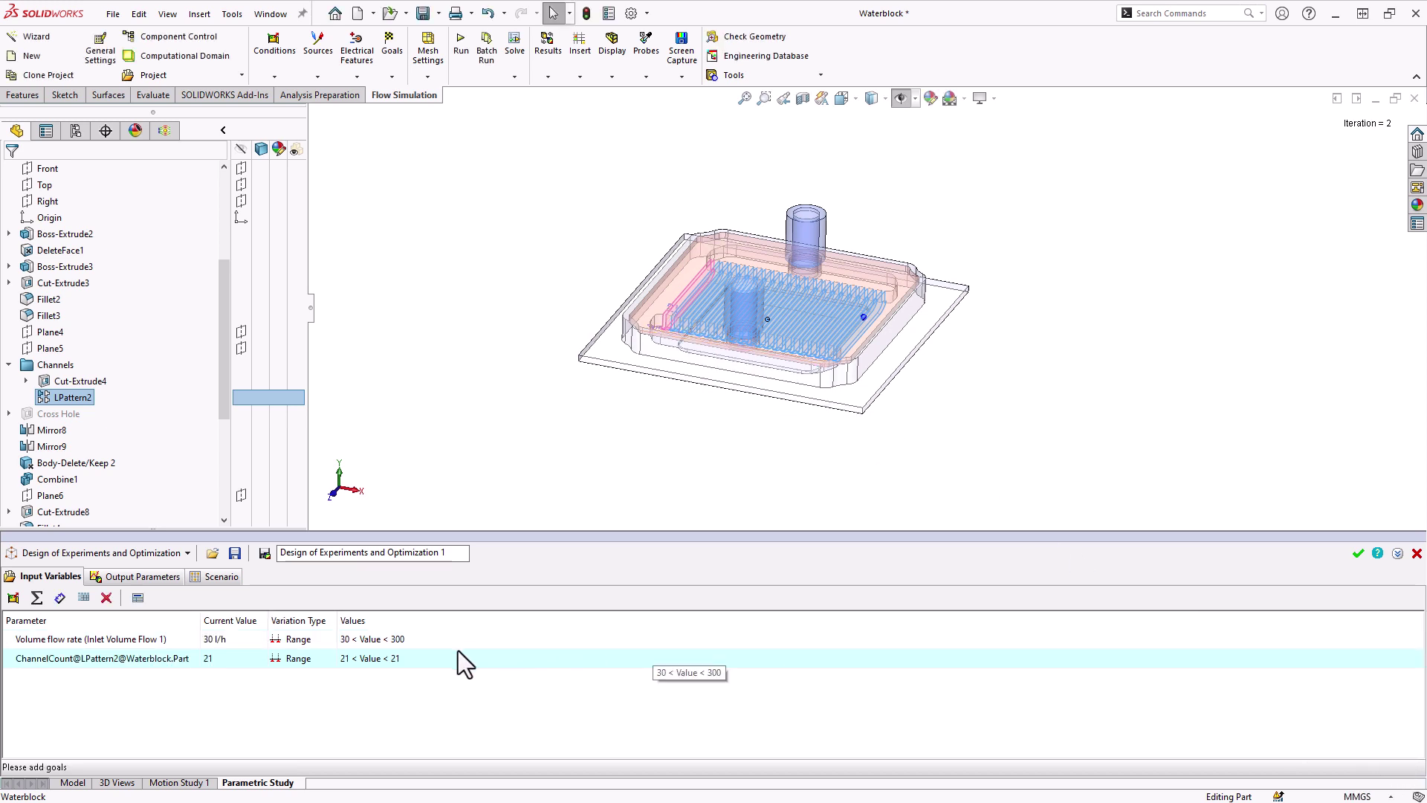
Set the ChannelCount range to run from 21 to a maximum of 34
{"action": "left_click", "coordinate": [406, 660]}
{"action": "left_click", "coordinate": [406, 660]}
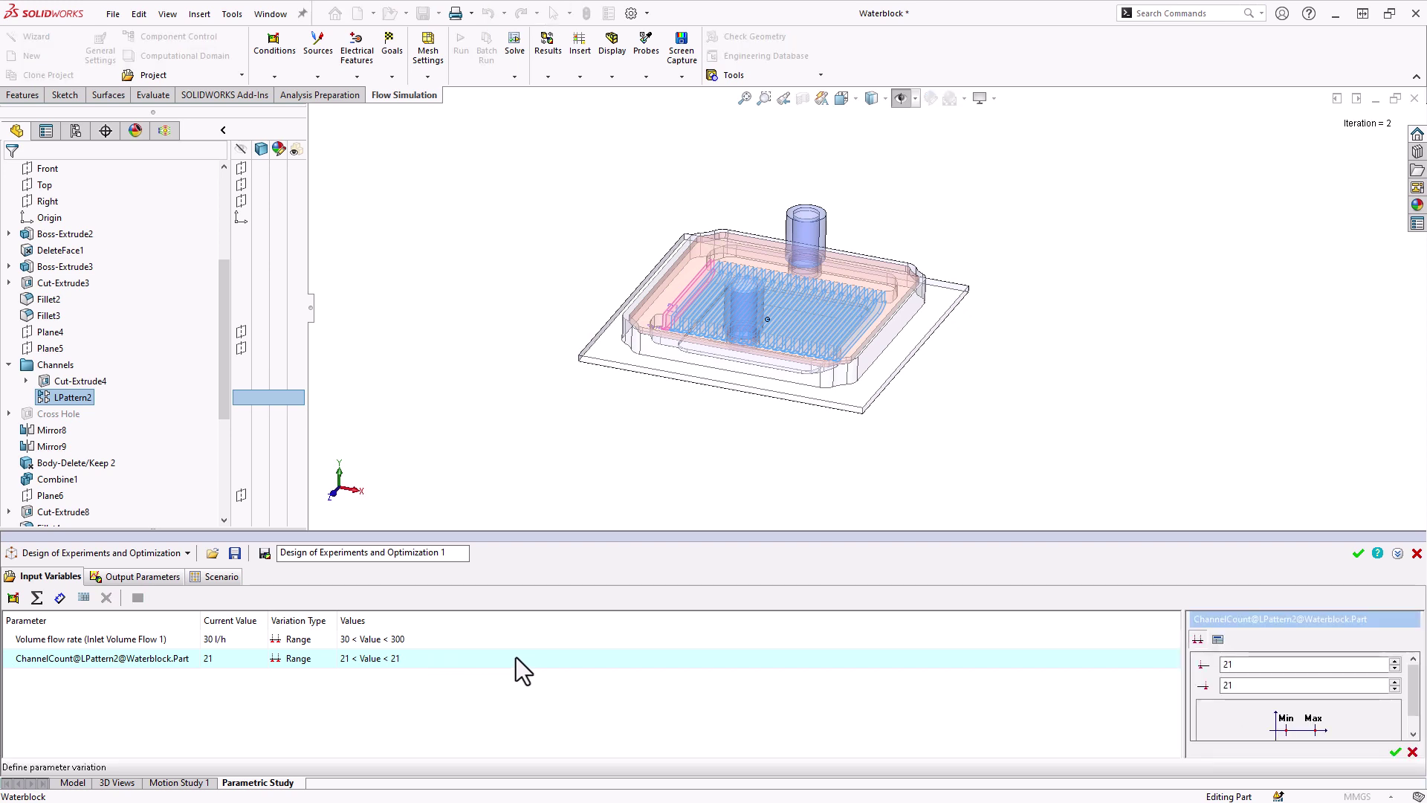
{"action": "double_click", "coordinate": [1234, 684]}
{"action": "type", "text": "34"}
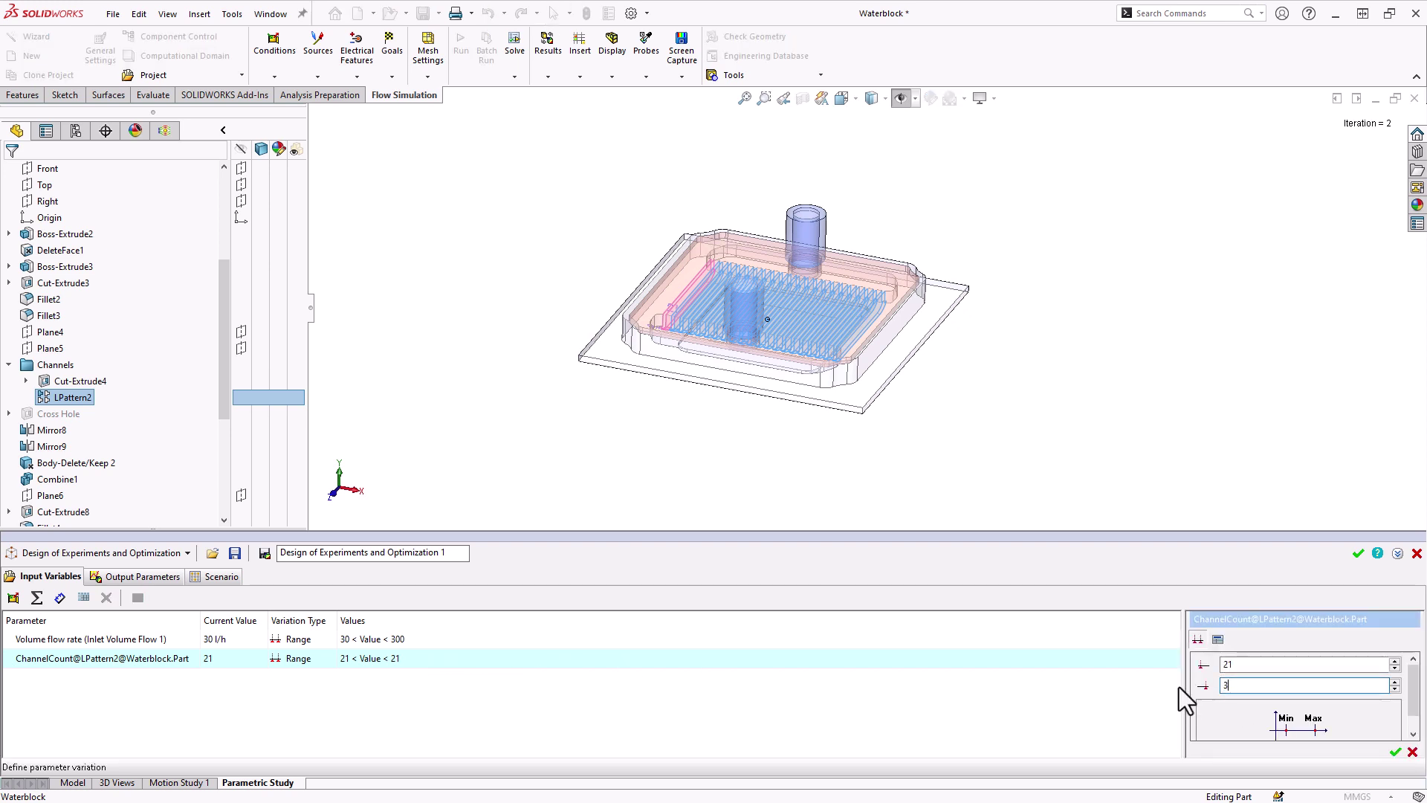
{"action": "left_click", "coordinate": [1393, 751]}
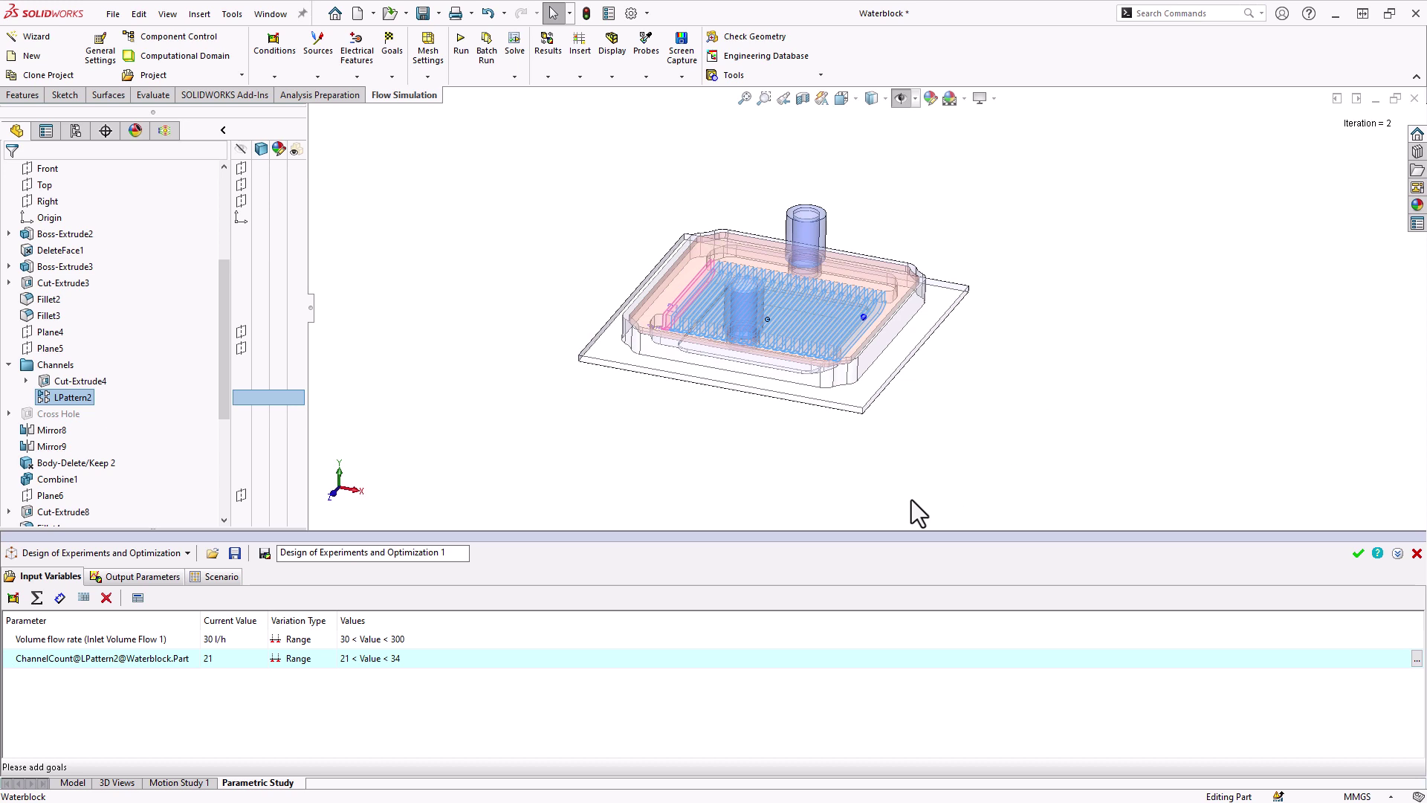
Add the goals as study outputs, including Delta P and Delta T
{"action": "left_click", "coordinate": [152, 577]}
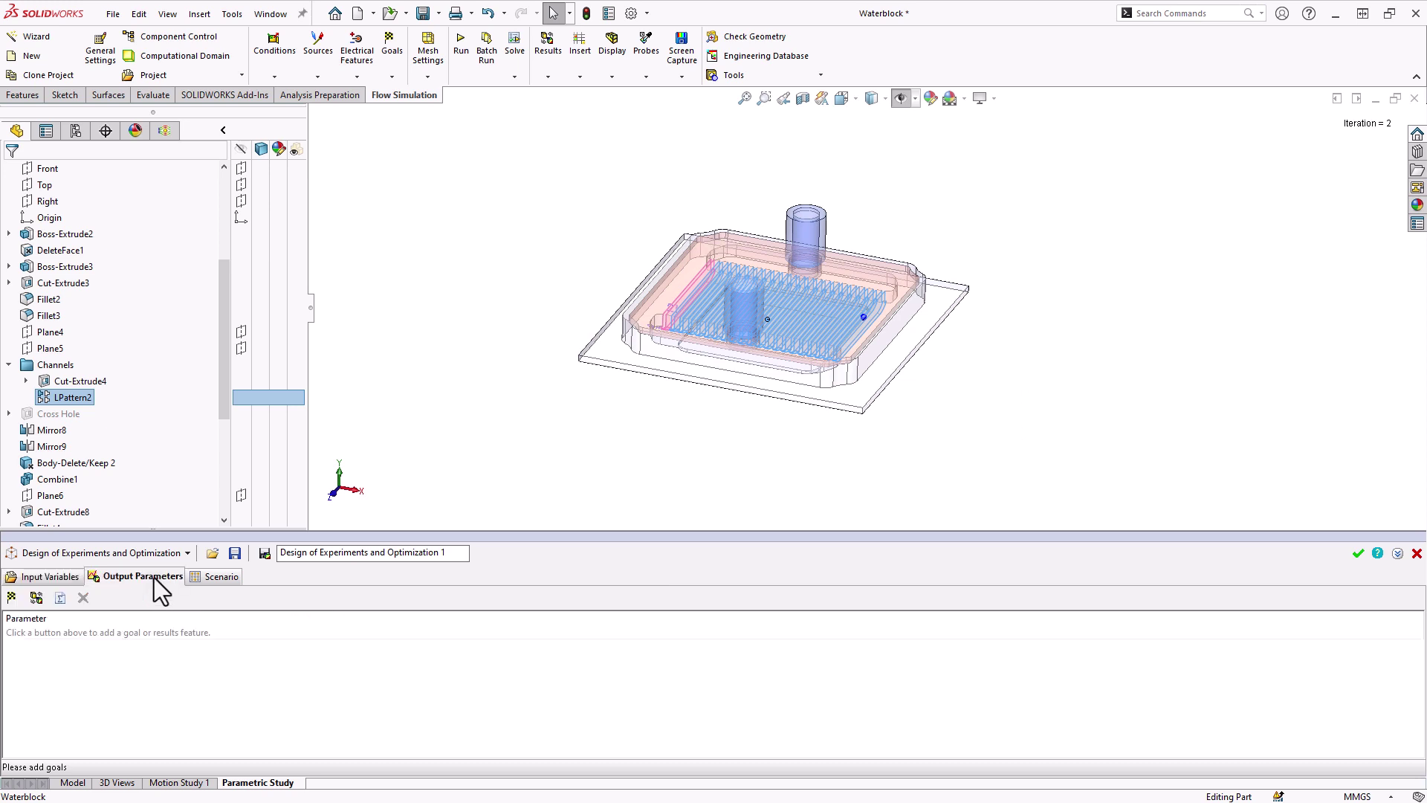
{"action": "left_click", "coordinate": [11, 598]}
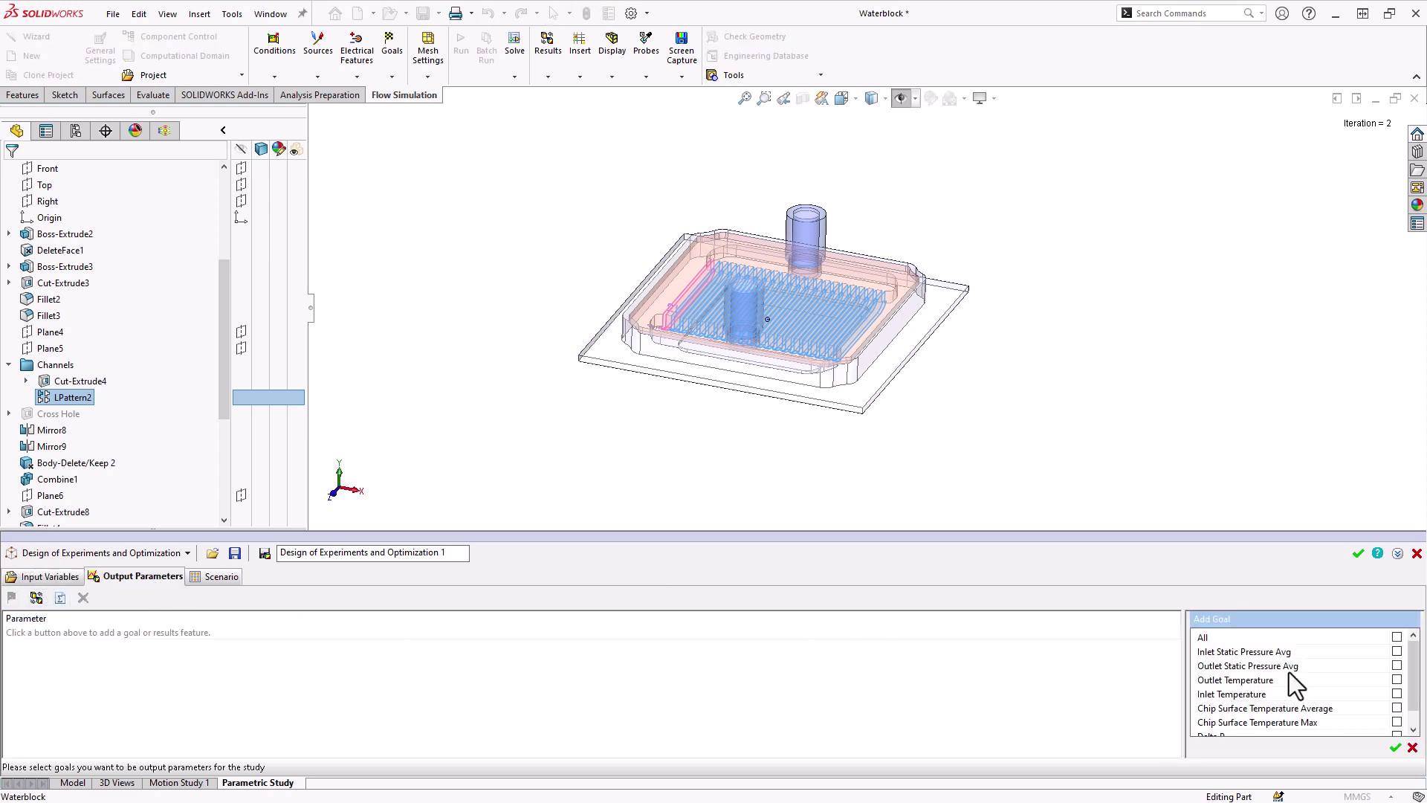
{"action": "scroll", "coordinate": [1402, 718], "scroll_direction": "down", "scroll_amount": 1}
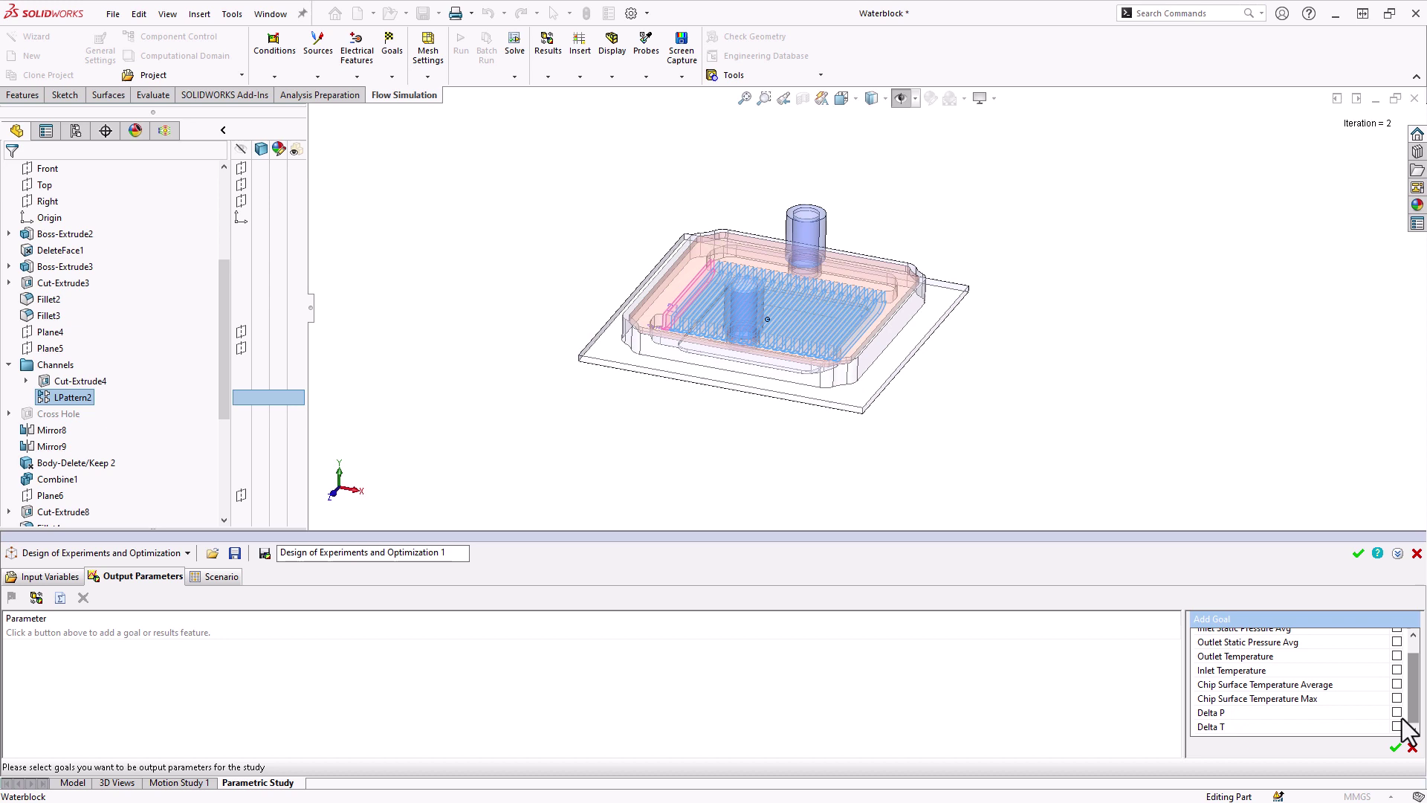
{"action": "left_click", "coordinate": [1397, 712]}
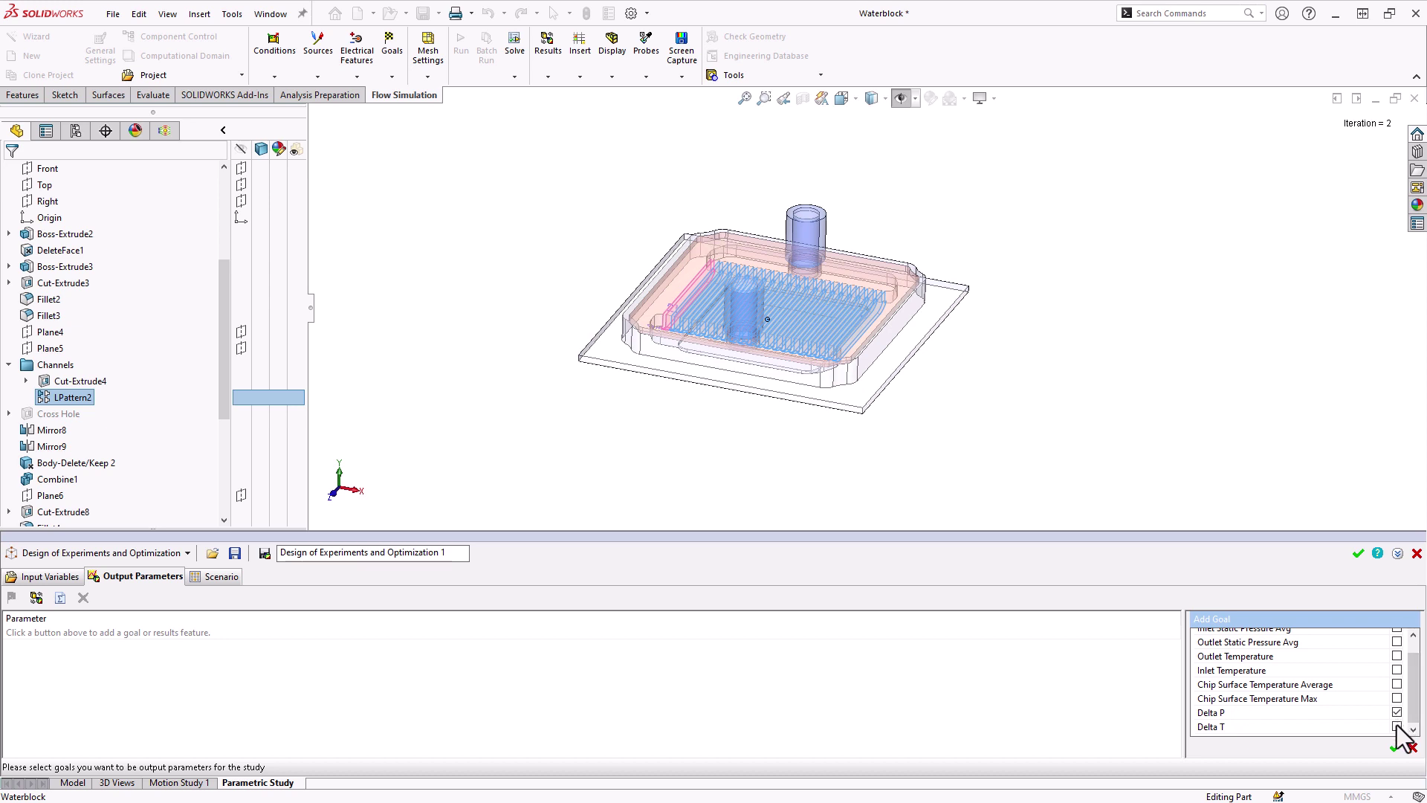
{"action": "left_click", "coordinate": [1396, 726]}
{"action": "left_click", "coordinate": [1395, 747]}
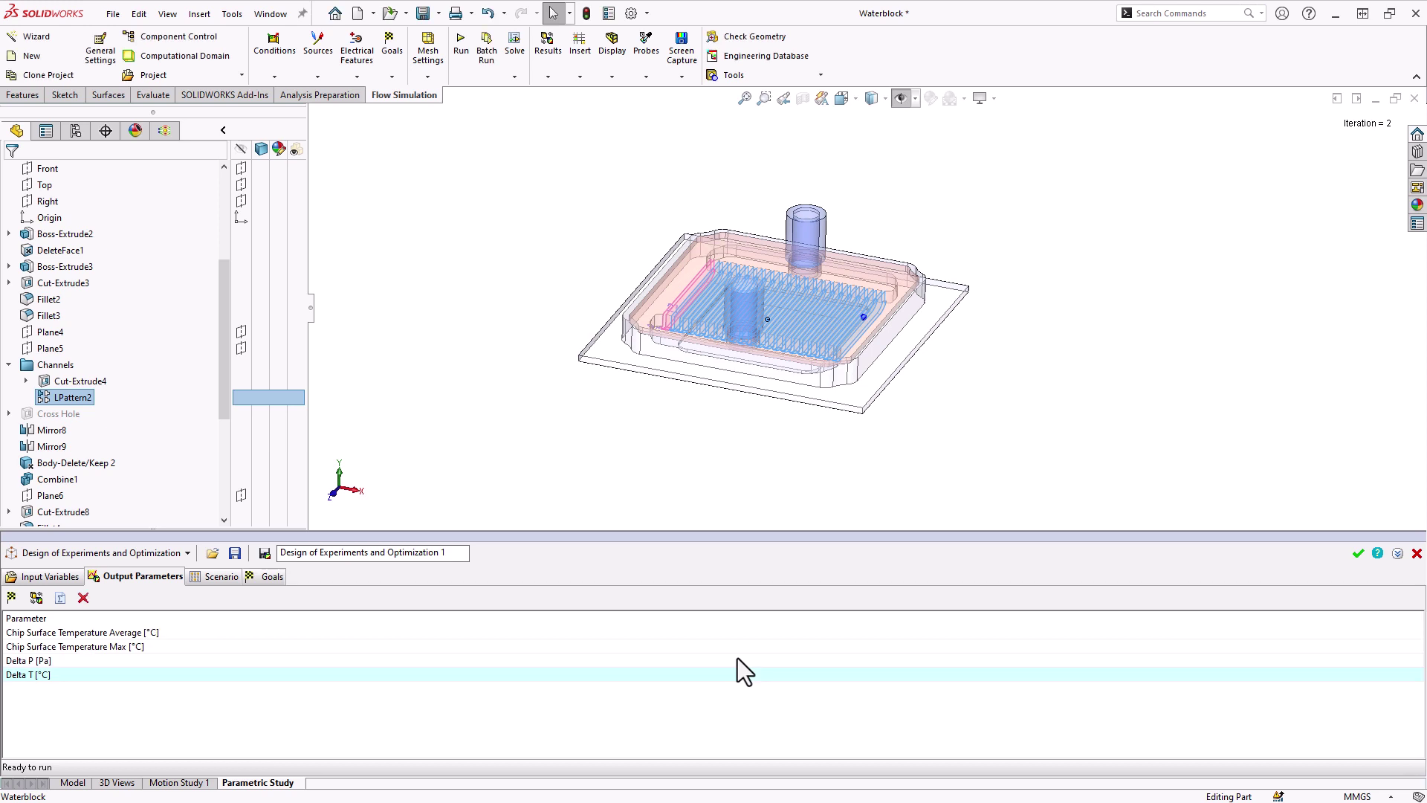
Add Surface Plot 1 and Flow Trajectories 1 as result outputs of the study
{"action": "left_click", "coordinate": [36, 598]}
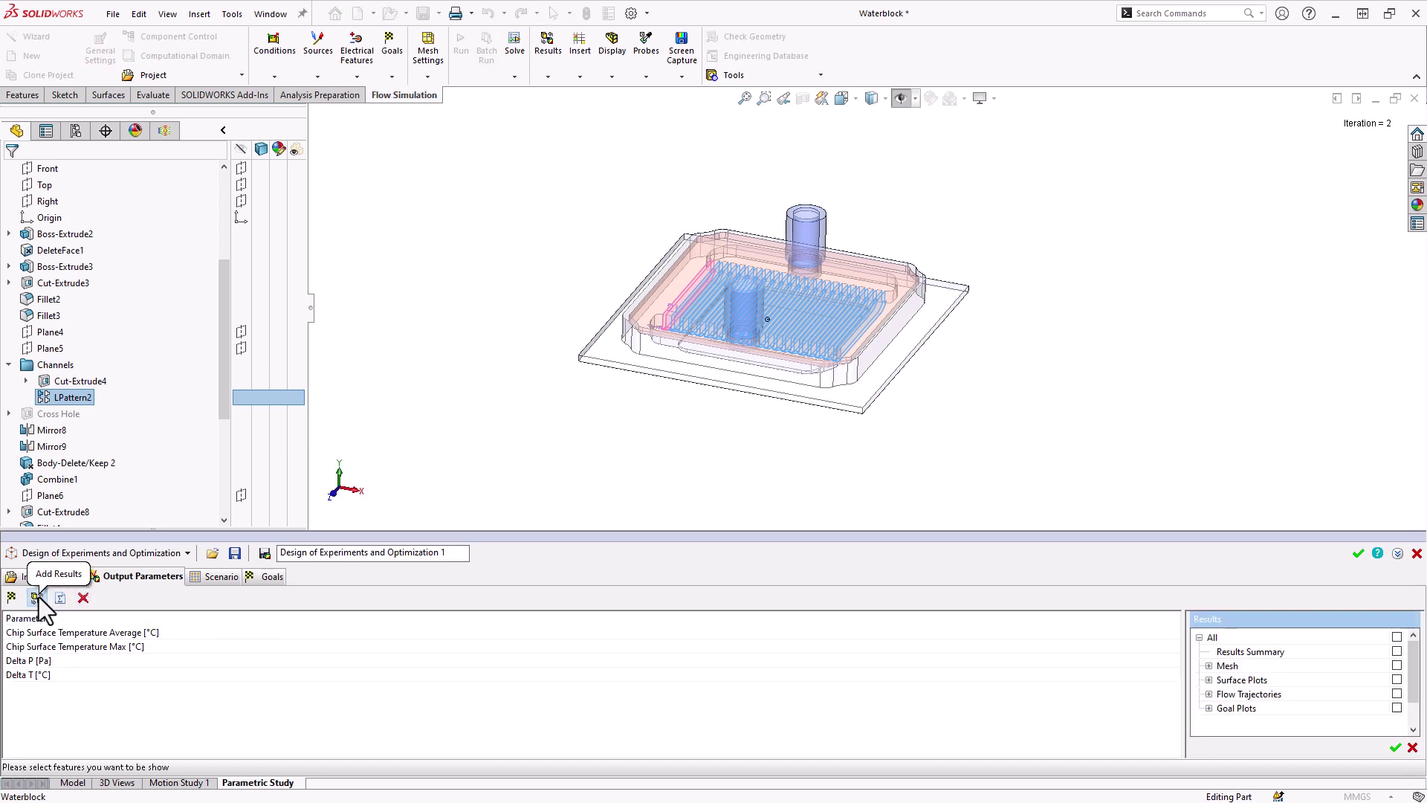
{"action": "left_click", "coordinate": [1396, 679]}
{"action": "left_click", "coordinate": [1396, 693]}
{"action": "left_click", "coordinate": [1395, 746]}
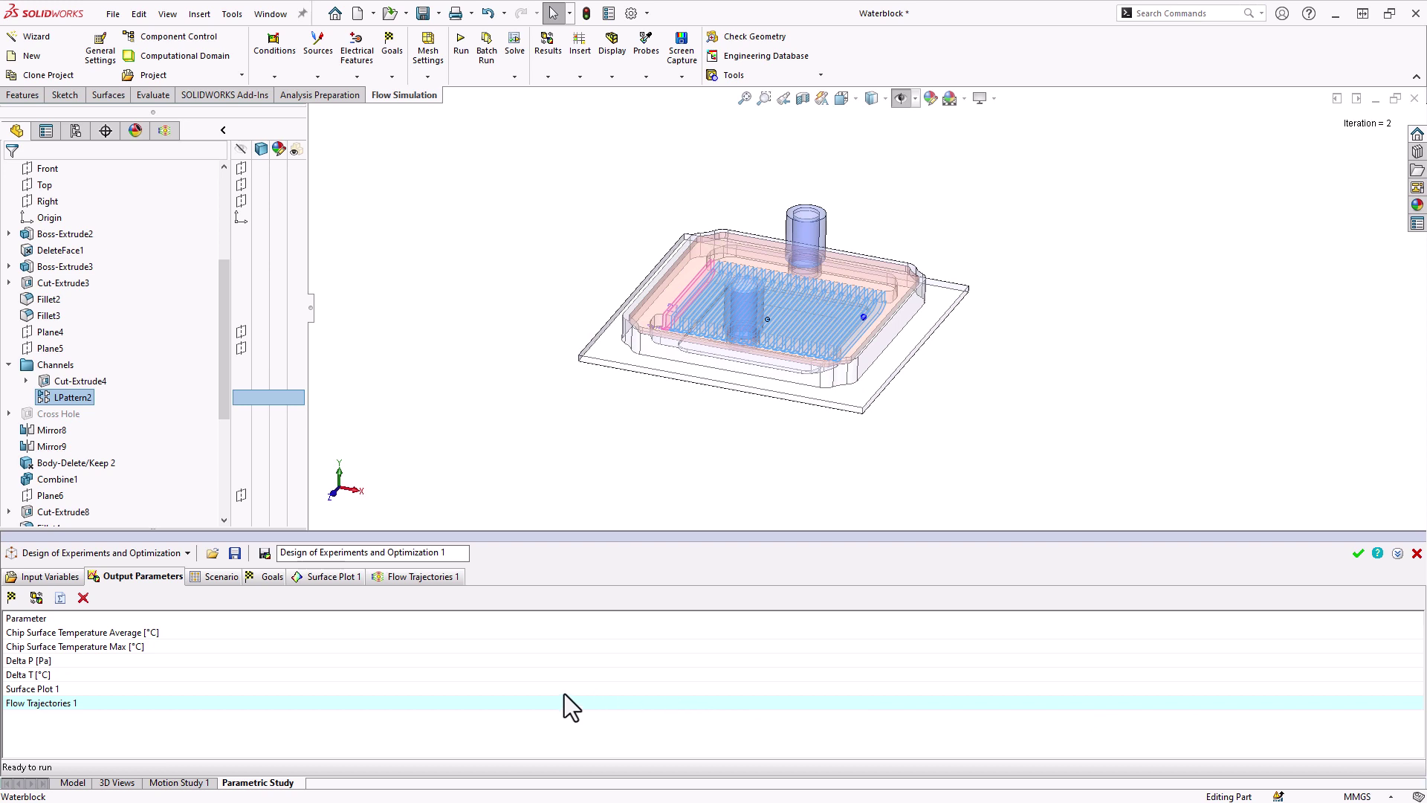
{"action": "left_click", "coordinate": [225, 581]}
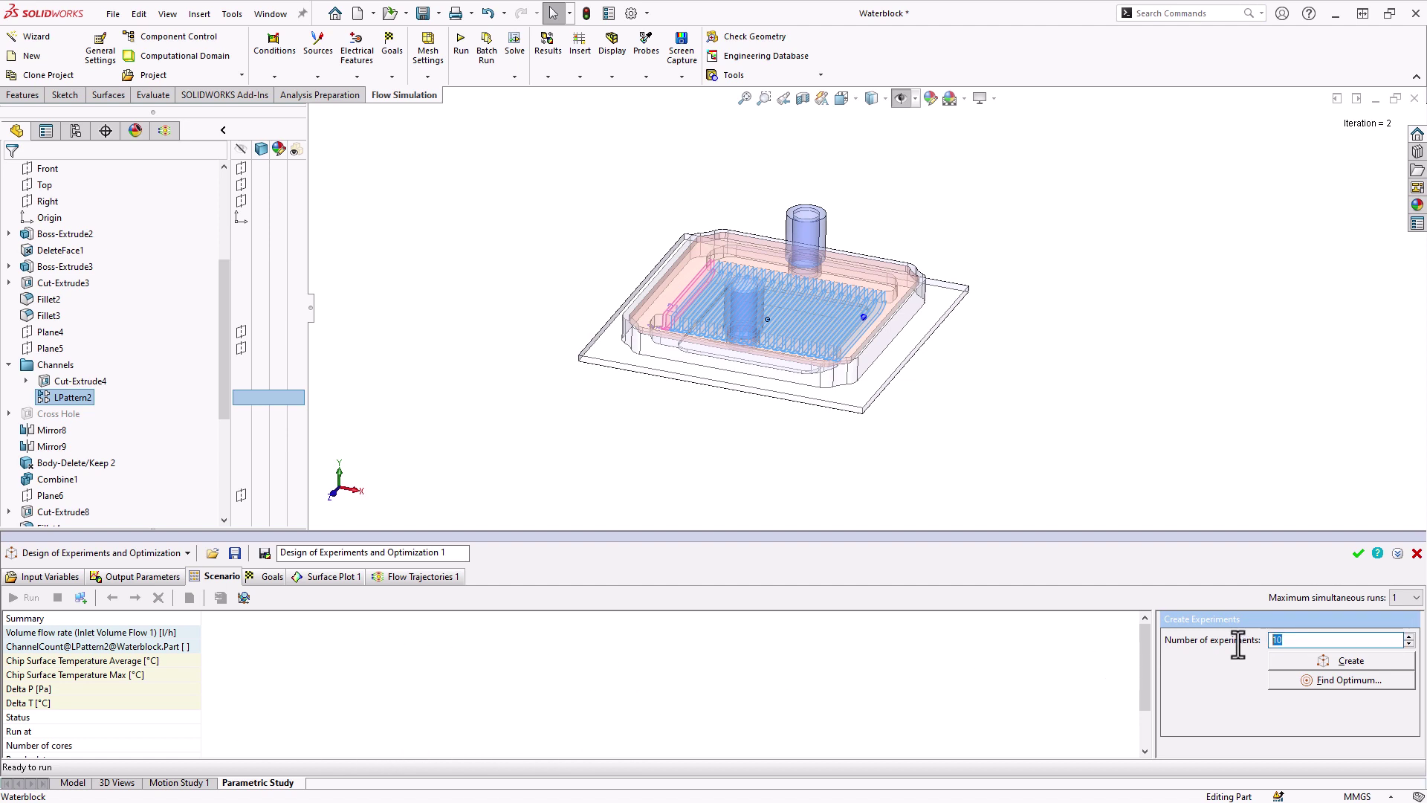
Generate ten experiments, delete them all, then regenerate the scenario with 11 experiments
{"action": "double_click", "coordinate": [1281, 641]}
{"action": "left_click", "coordinate": [1309, 658]}
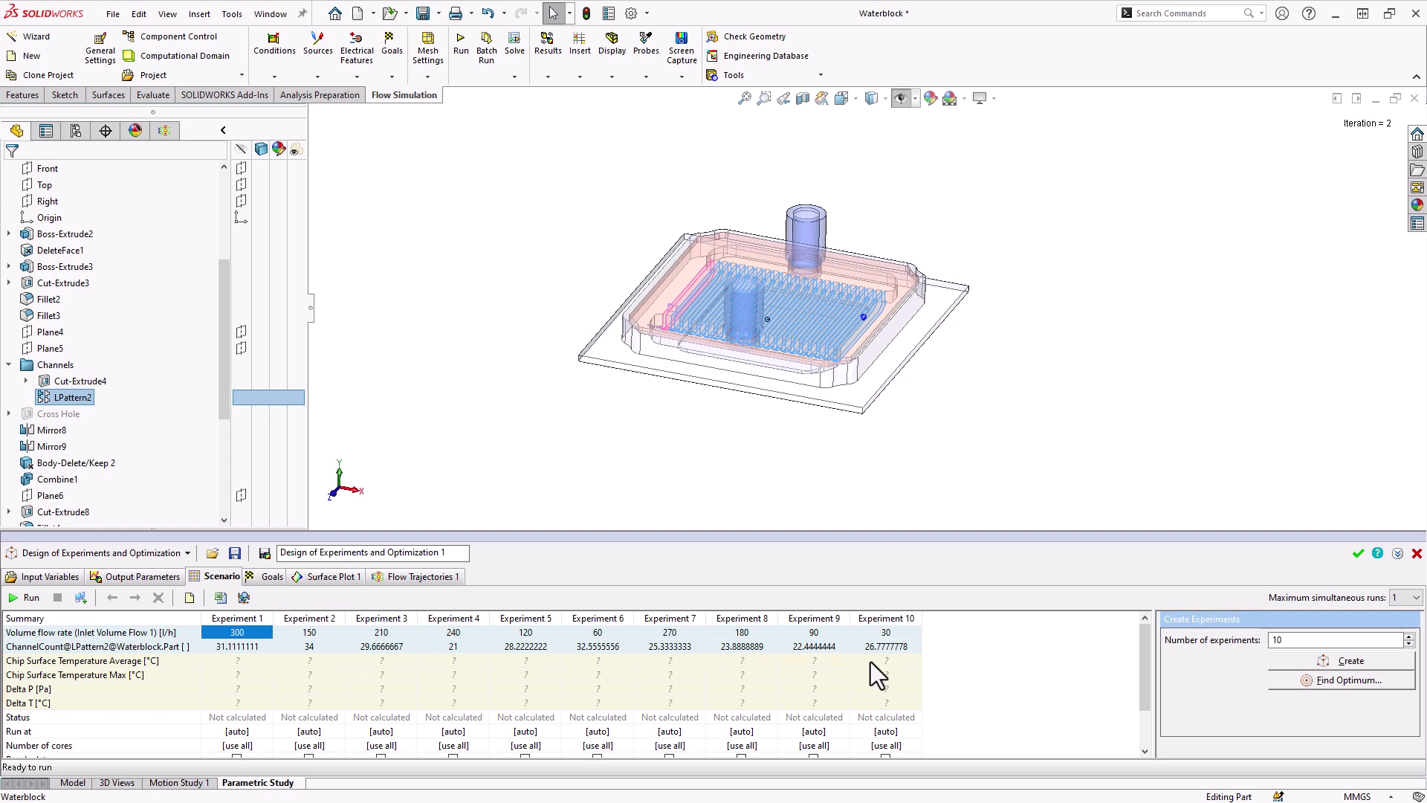
{"action": "left_click", "coordinate": [900, 620], "text": "shift"}
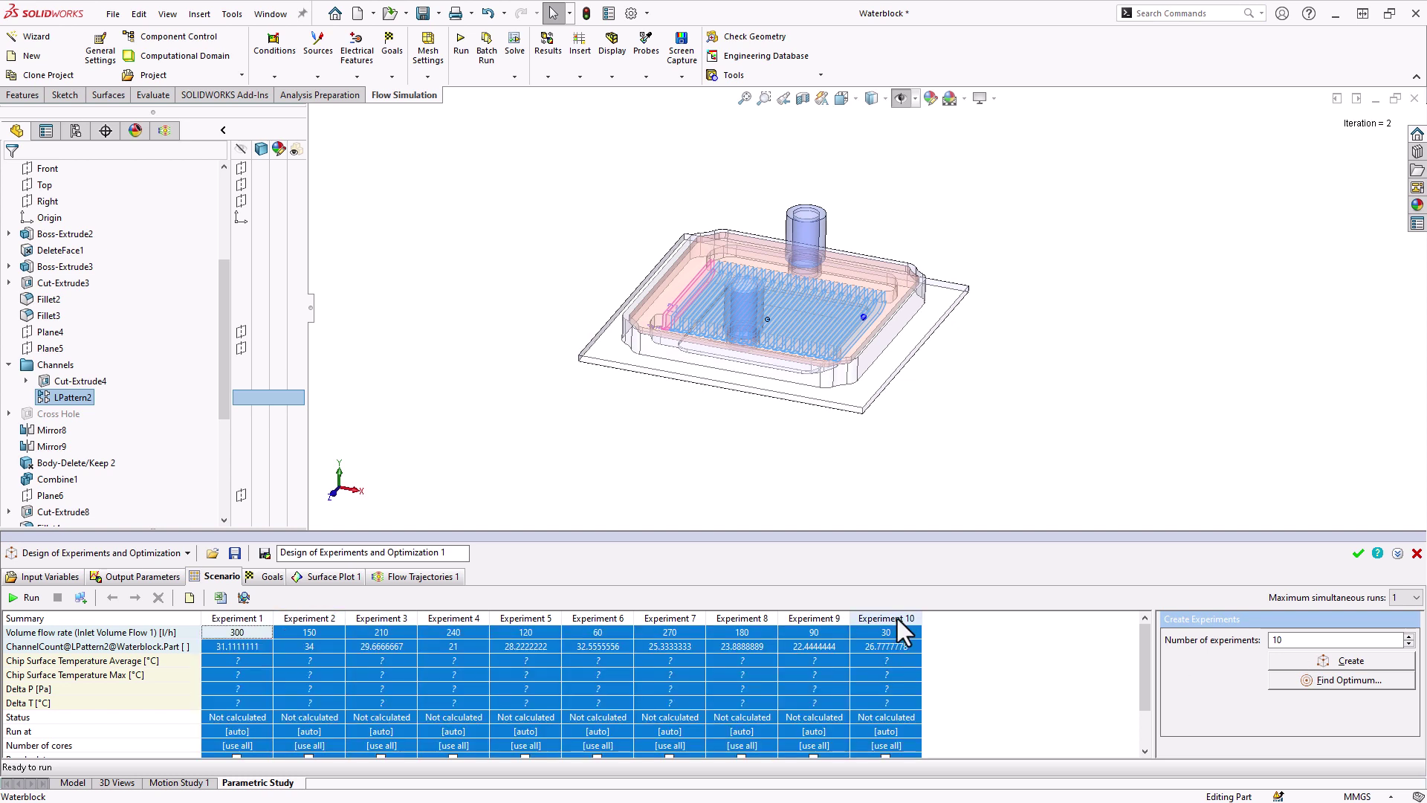
{"action": "right_click", "coordinate": [899, 623]}
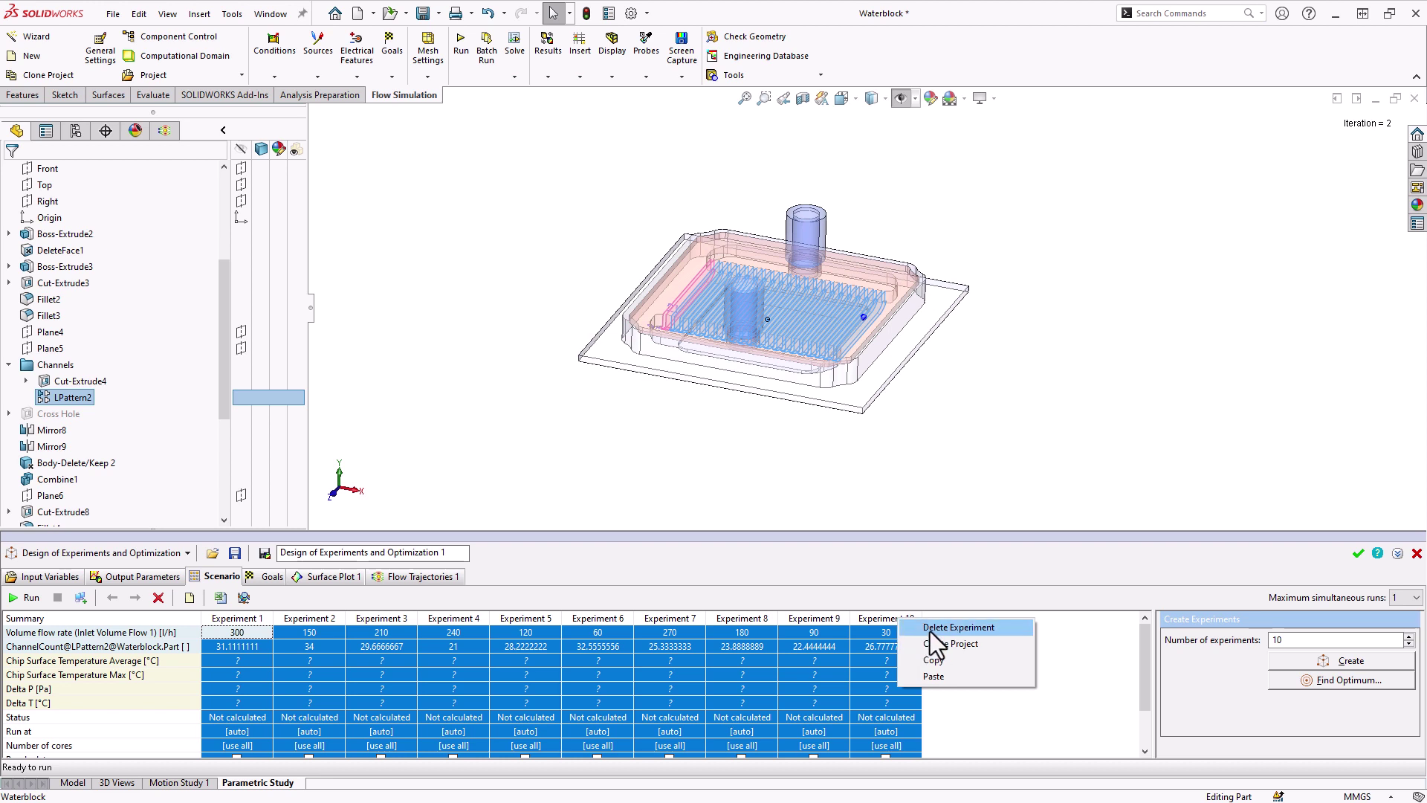
{"action": "left_click", "coordinate": [930, 631]}
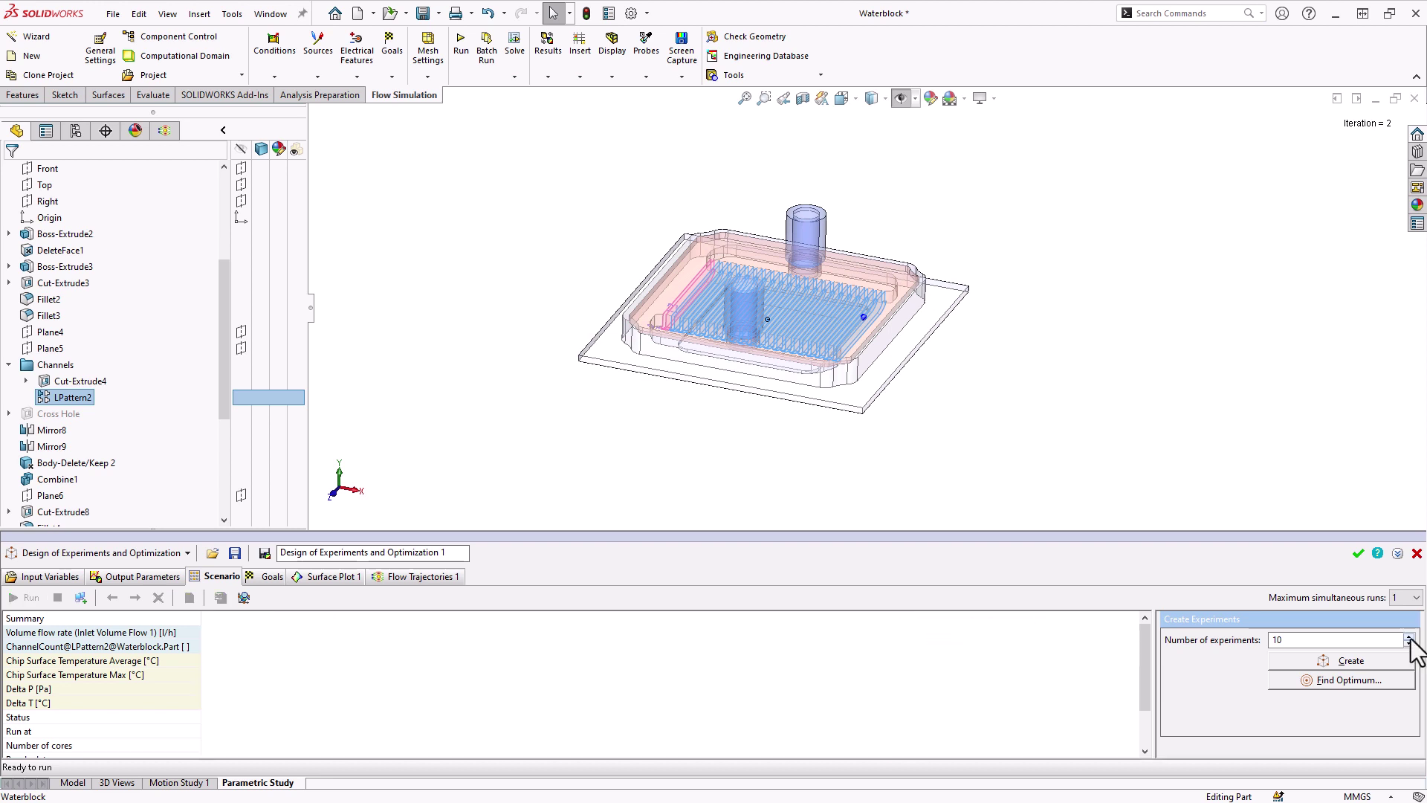
{"action": "left_click", "coordinate": [1408, 636]}
{"action": "left_click", "coordinate": [1329, 663]}
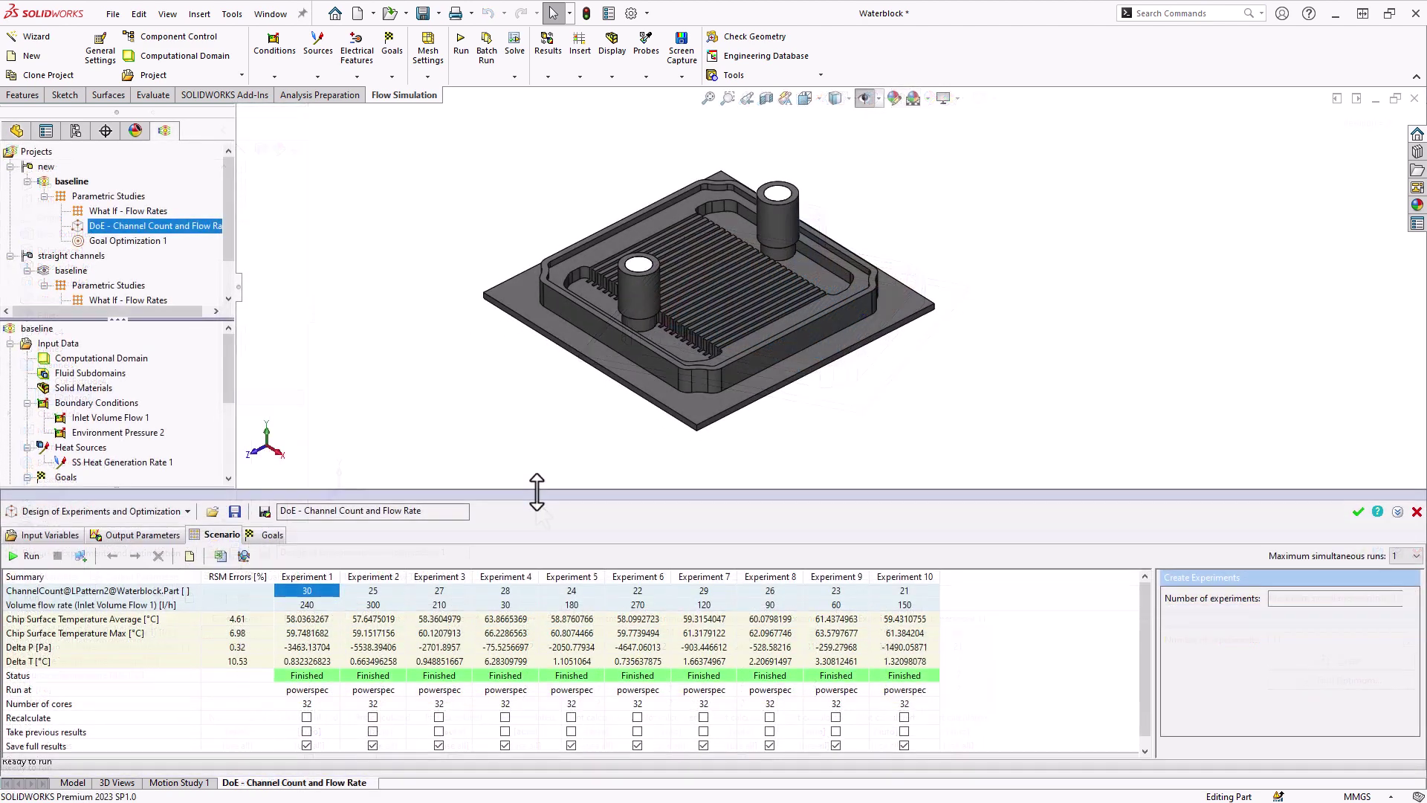
Enlarge the model view slightly above the solved DoE - Channel Count and Flow Rate study
{"action": "left_click_drag", "start_coordinate": [537, 491], "coordinate": [537, 496]}
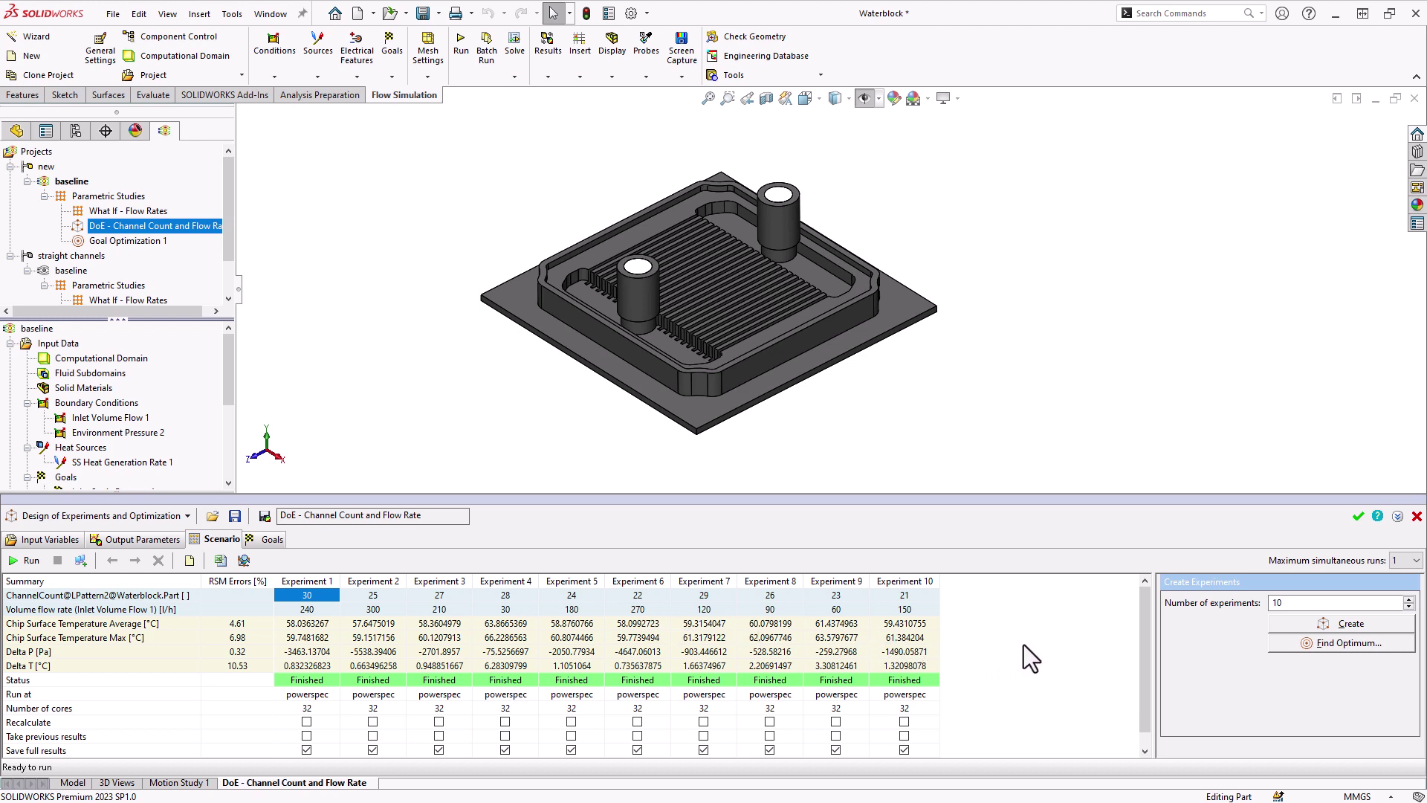
Show all response surfaces maximized and rotate the Chip Surface Temperature Max surface to inspect it
{"action": "left_click", "coordinate": [245, 562]}
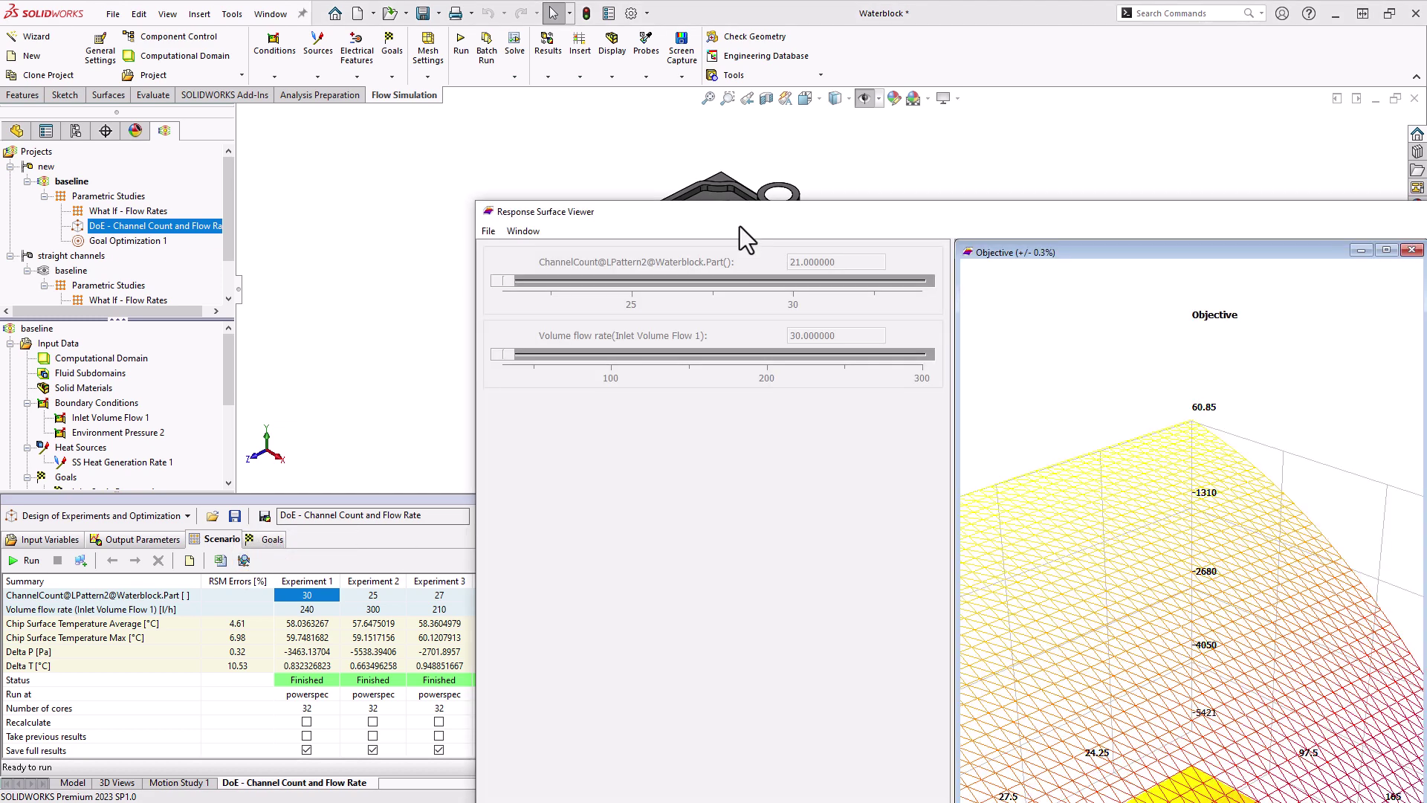
{"action": "double_click", "coordinate": [741, 219]}
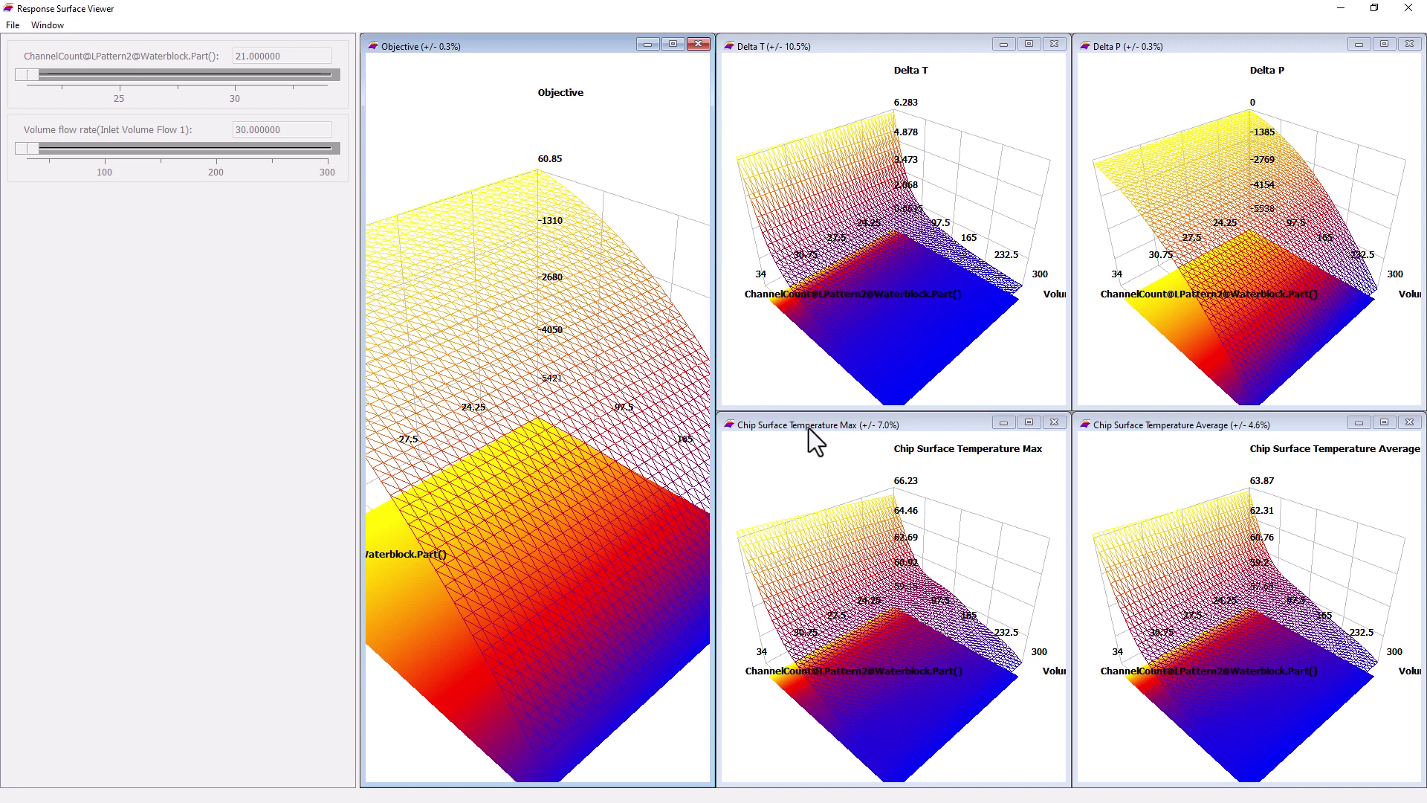
{"action": "mouse_move", "coordinate": [898, 721]}
{"action": "left_mouse_down"}
{"action": "mouse_move", "coordinate": [889, 665]}
{"action": "mouse_move", "coordinate": [798, 657]}
{"action": "mouse_move", "coordinate": [867, 666]}
{"action": "mouse_move", "coordinate": [908, 702]}
{"action": "mouse_move", "coordinate": [893, 707]}
{"action": "left_mouse_up"}
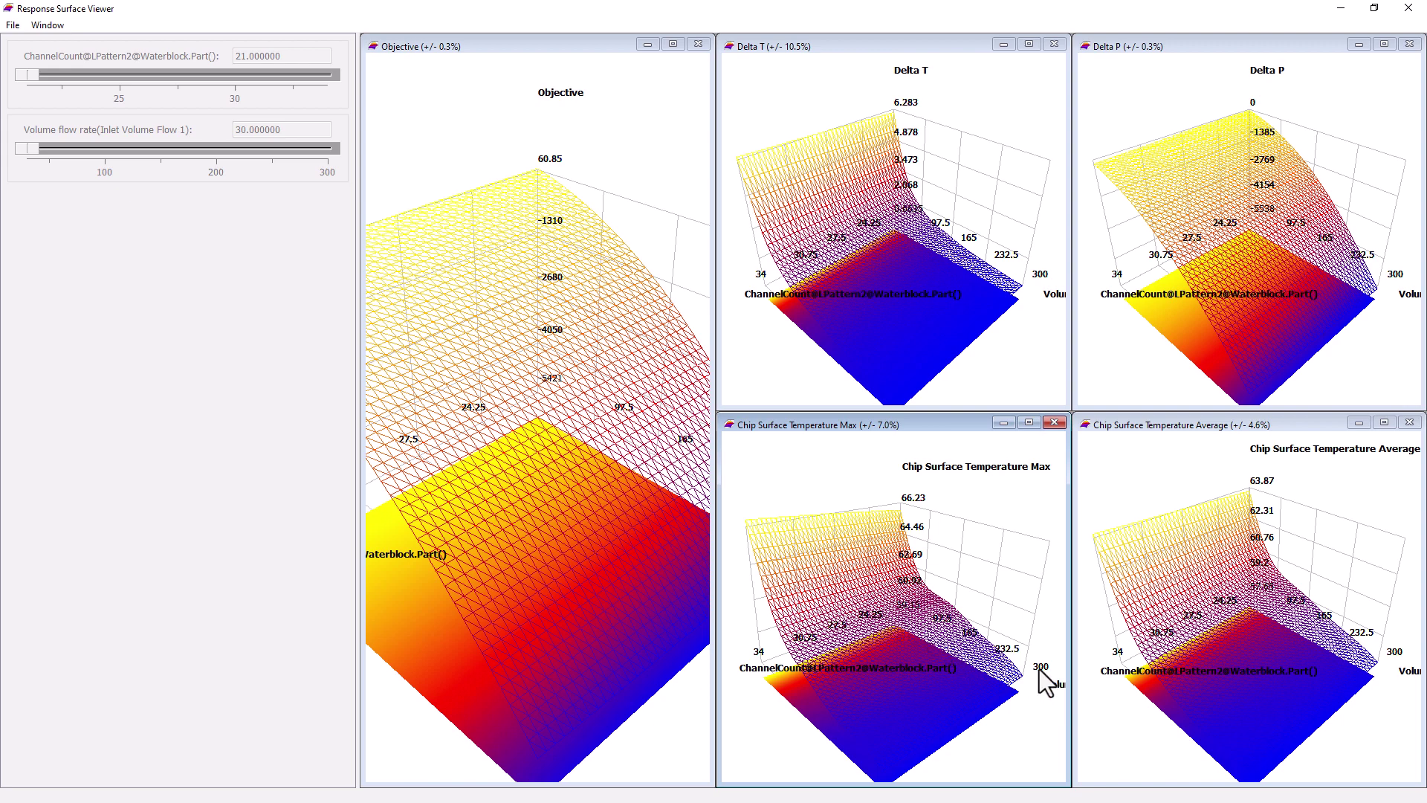
{"action": "mouse_move", "coordinate": [927, 672]}
{"action": "left_mouse_down"}
{"action": "mouse_move", "coordinate": [940, 604]}
{"action": "mouse_move", "coordinate": [824, 633]}
{"action": "mouse_move", "coordinate": [852, 627]}
{"action": "mouse_move", "coordinate": [865, 661]}
{"action": "mouse_move", "coordinate": [920, 662]}
{"action": "mouse_move", "coordinate": [910, 654]}
{"action": "left_mouse_up"}
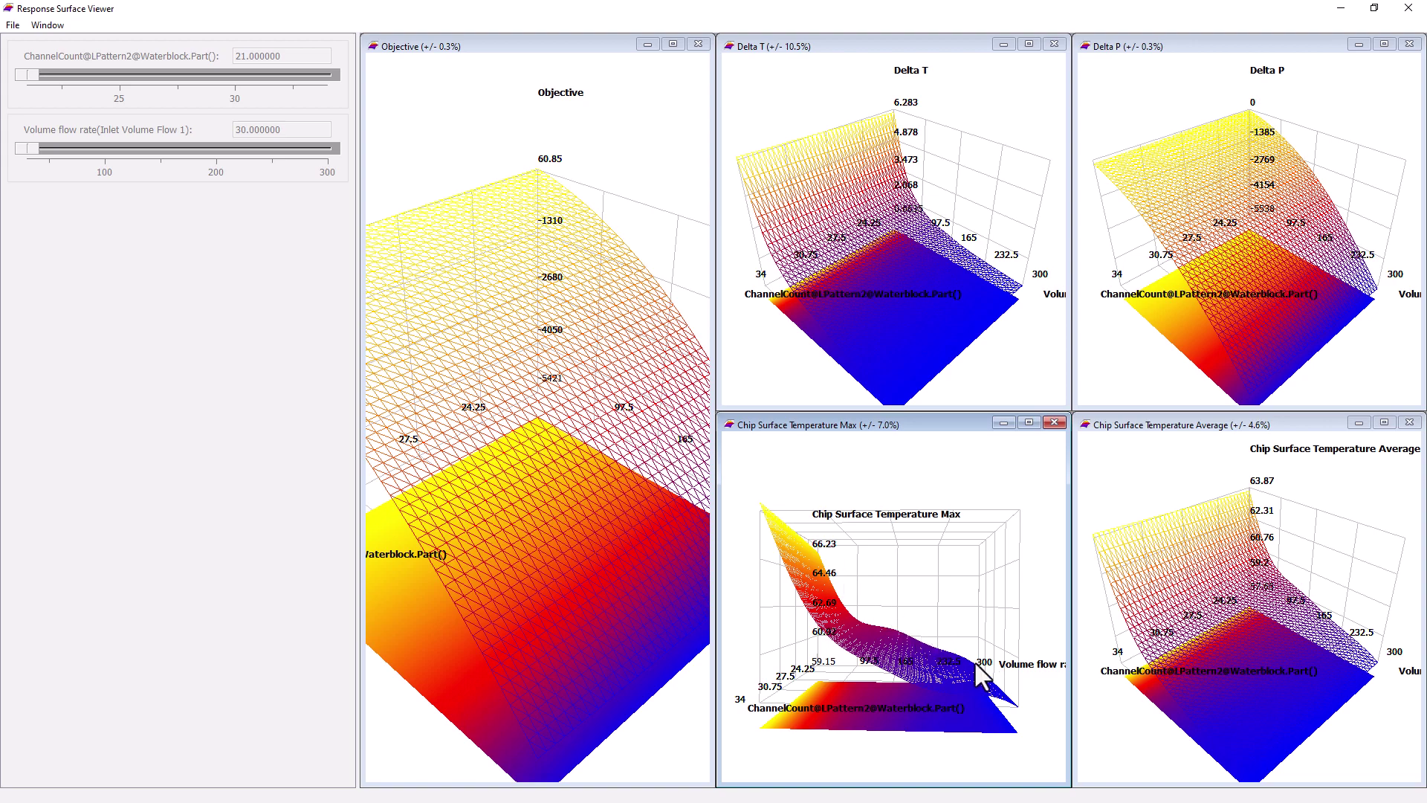
{"action": "left_click_drag", "start_coordinate": [976, 663], "coordinate": [945, 581]}
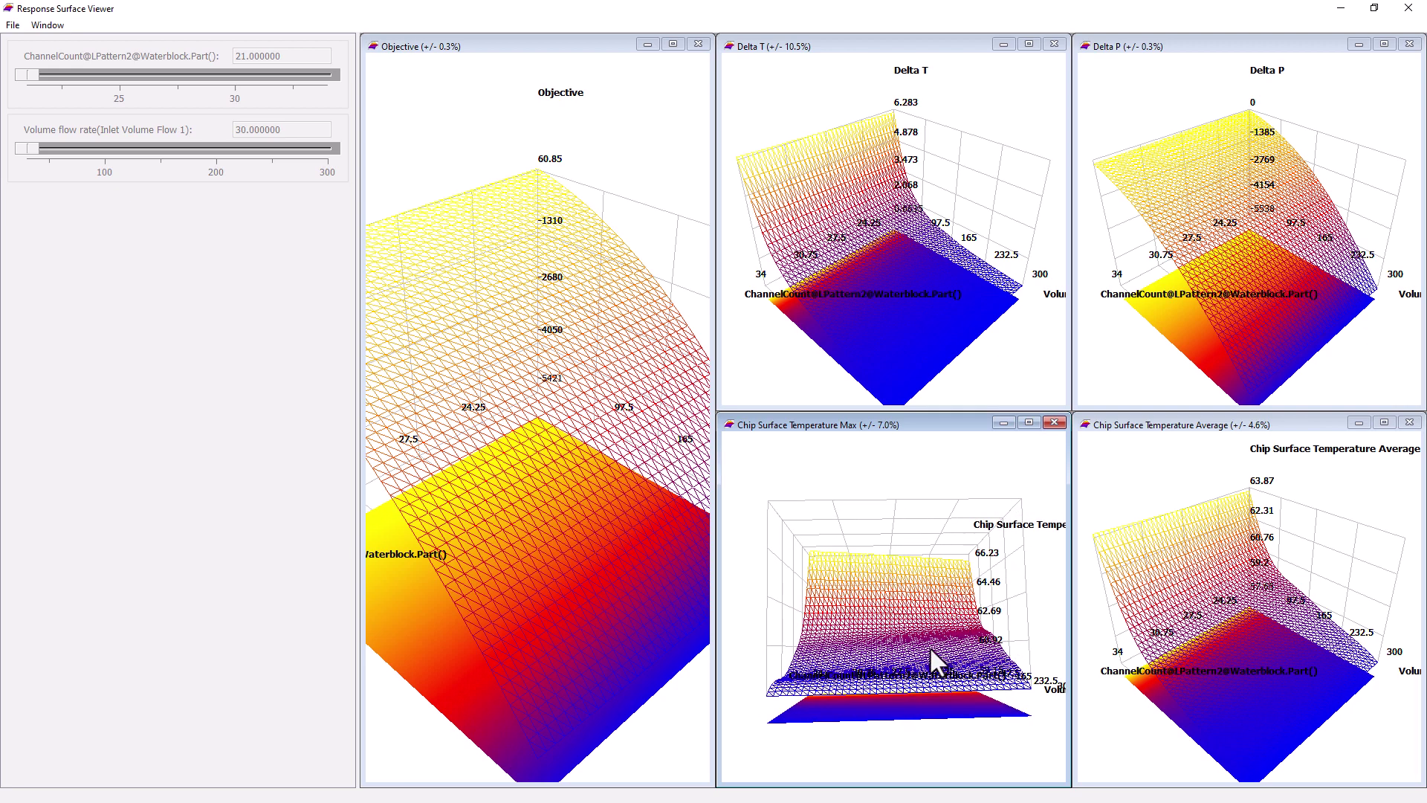
{"action": "left_click_drag", "start_coordinate": [873, 671], "coordinate": [833, 667]}
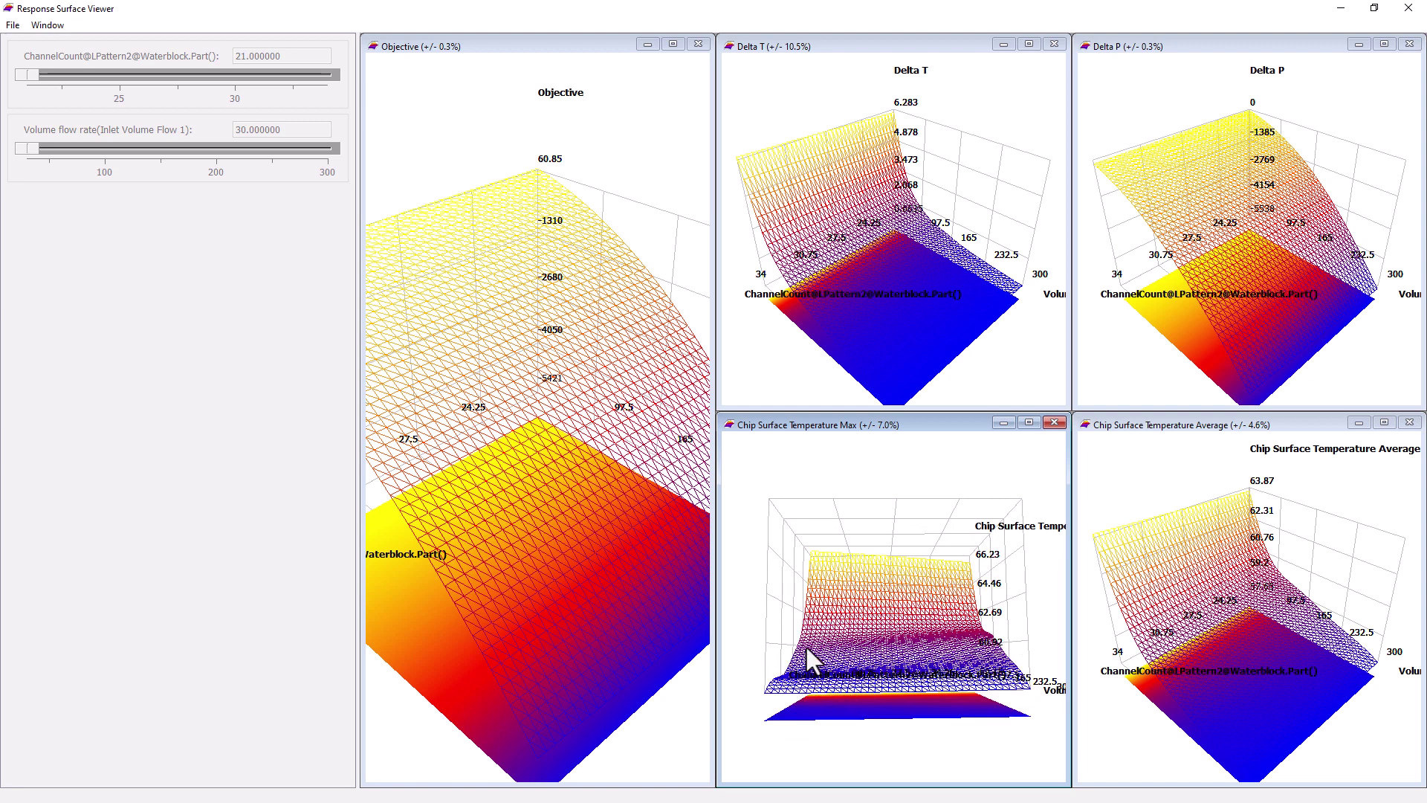
{"action": "left_click_drag", "start_coordinate": [805, 645], "coordinate": [938, 683]}
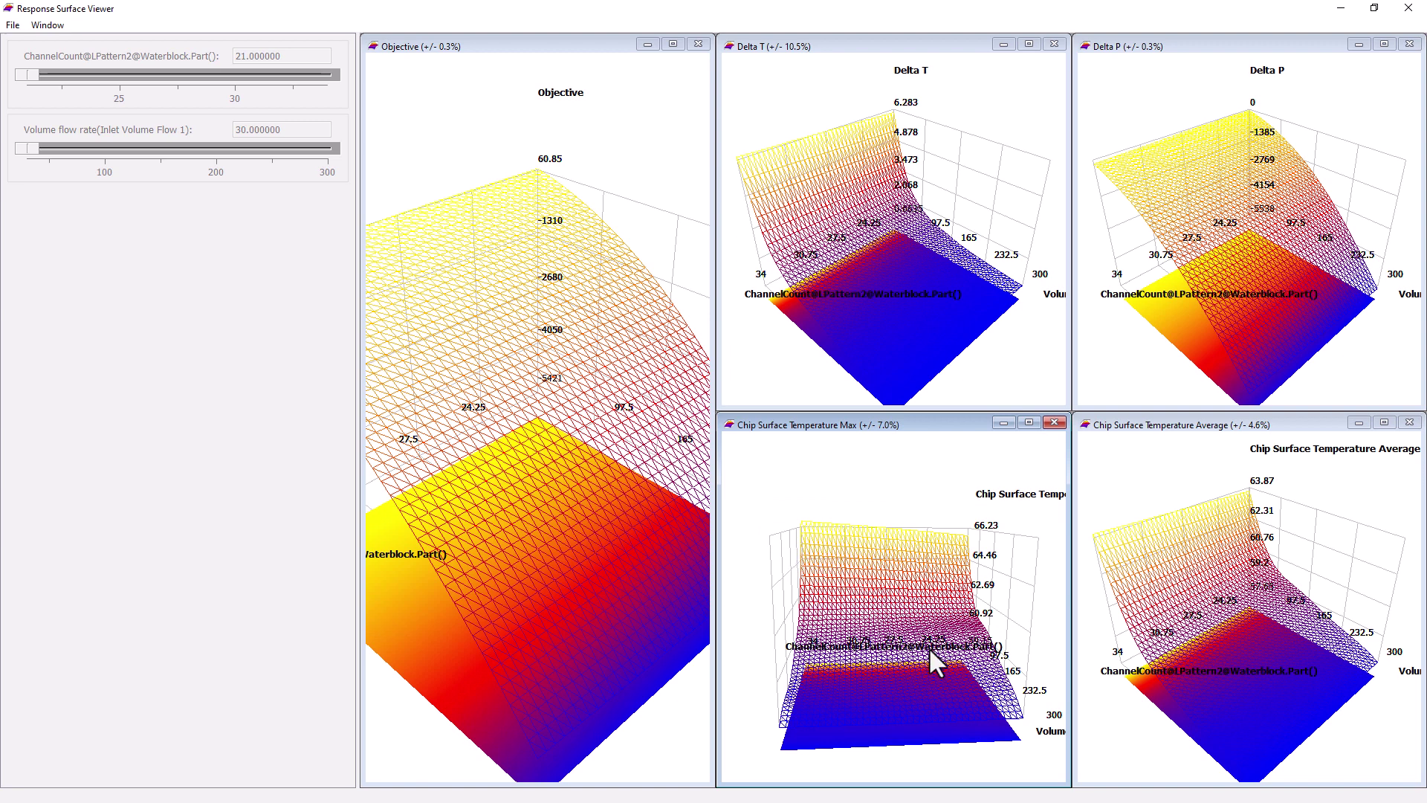
{"action": "left_click_drag", "start_coordinate": [929, 648], "coordinate": [999, 650]}
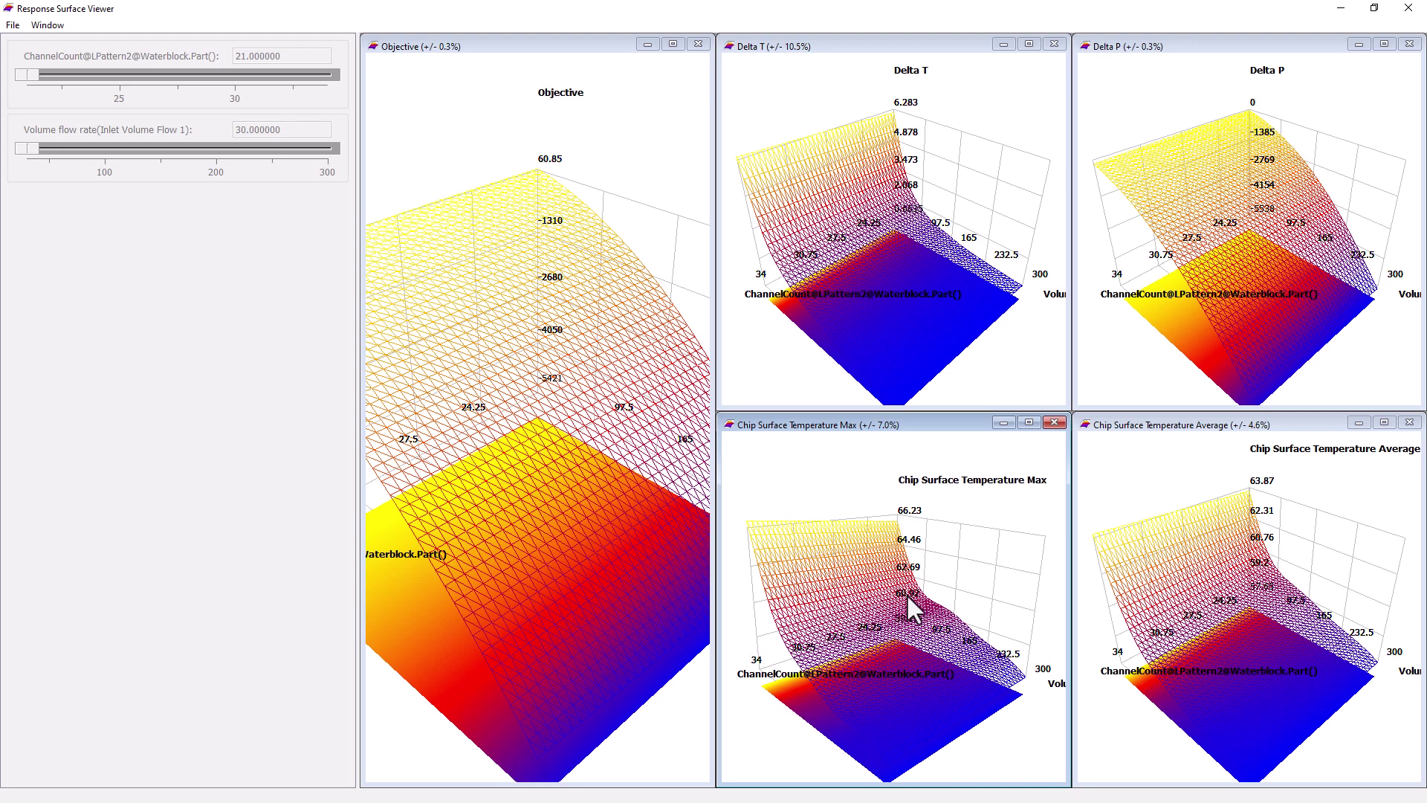
Rotate the Delta P and Objective surfaces, then close the Response Surface Viewer
{"action": "left_click_drag", "start_coordinate": [1255, 373], "coordinate": [1246, 332]}
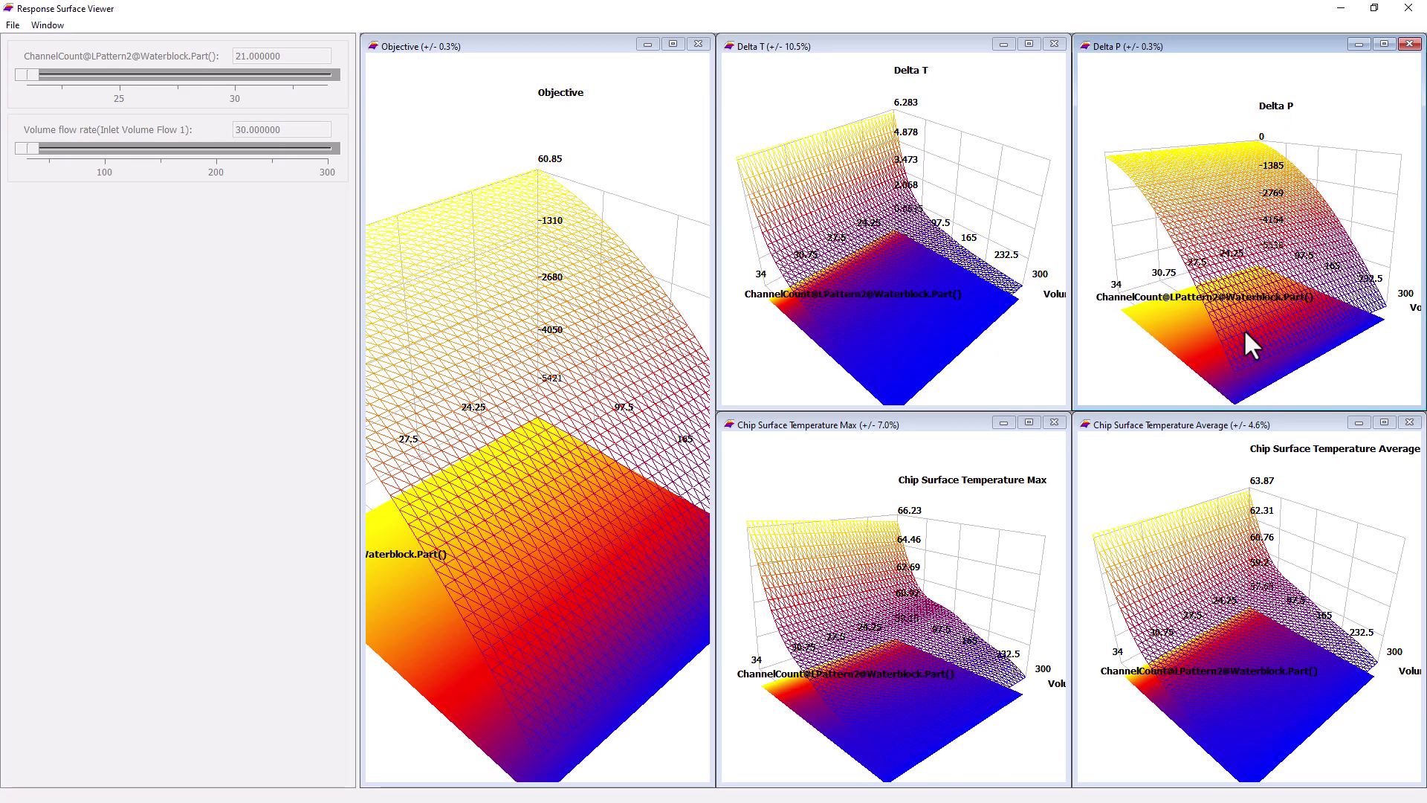
{"action": "left_click", "coordinate": [595, 304]}
{"action": "mouse_move", "coordinate": [551, 455]}
{"action": "left_mouse_down"}
{"action": "mouse_move", "coordinate": [559, 422]}
{"action": "mouse_move", "coordinate": [468, 404]}
{"action": "mouse_move", "coordinate": [577, 398]}
{"action": "mouse_move", "coordinate": [568, 446]}
{"action": "left_mouse_up"}
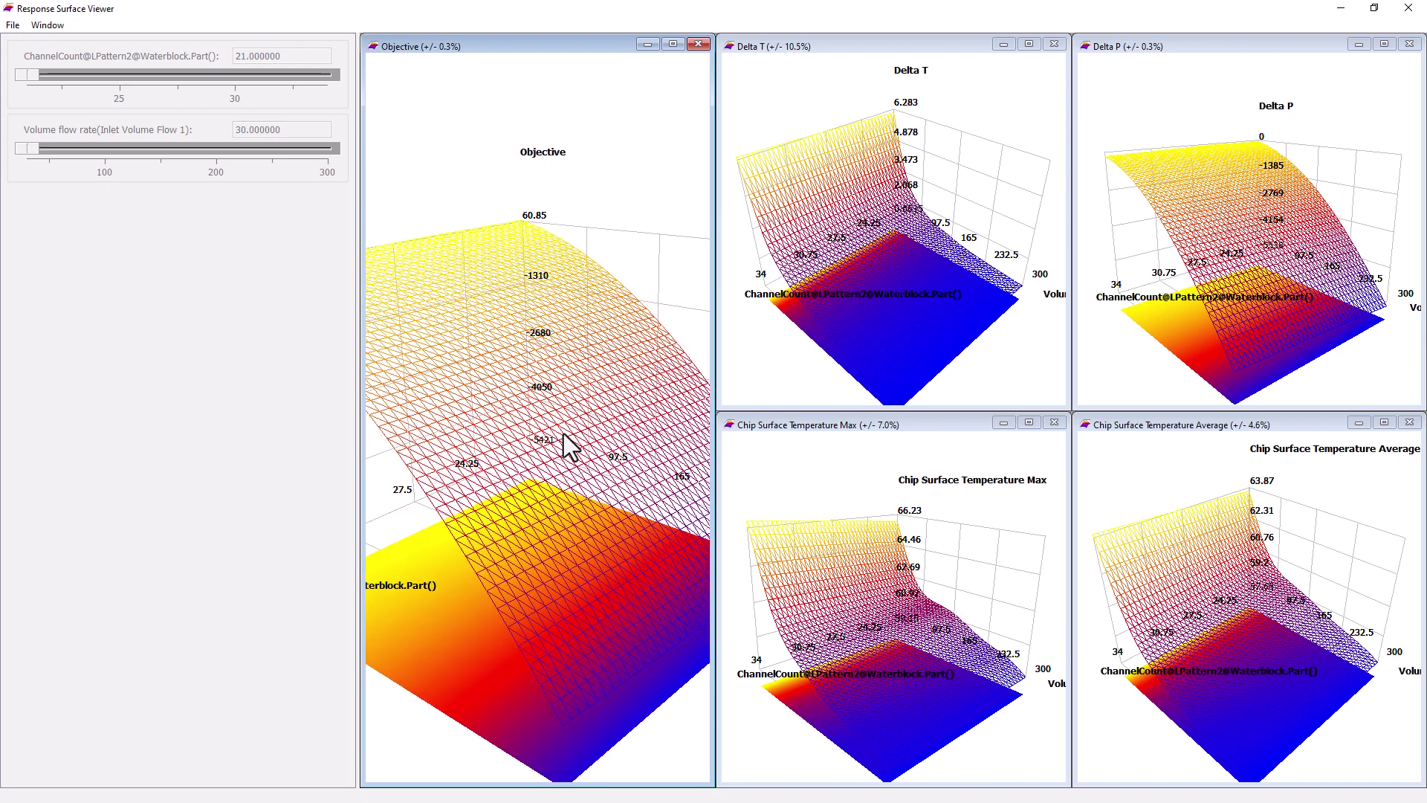
{"action": "left_click", "coordinate": [1408, 9]}
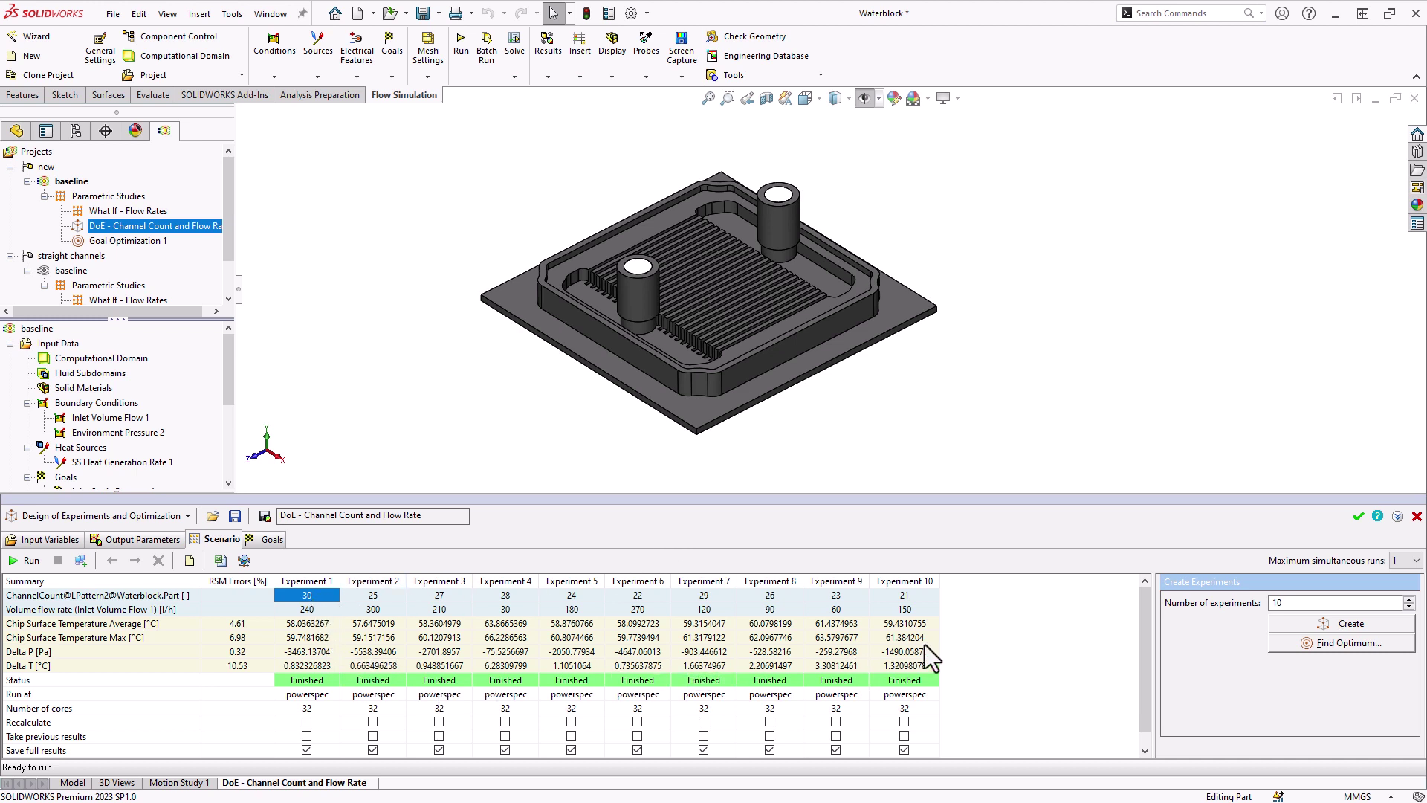
Start an optimum search with Delta P and Delta T objective weights set to 0
{"action": "left_click", "coordinate": [1340, 645]}
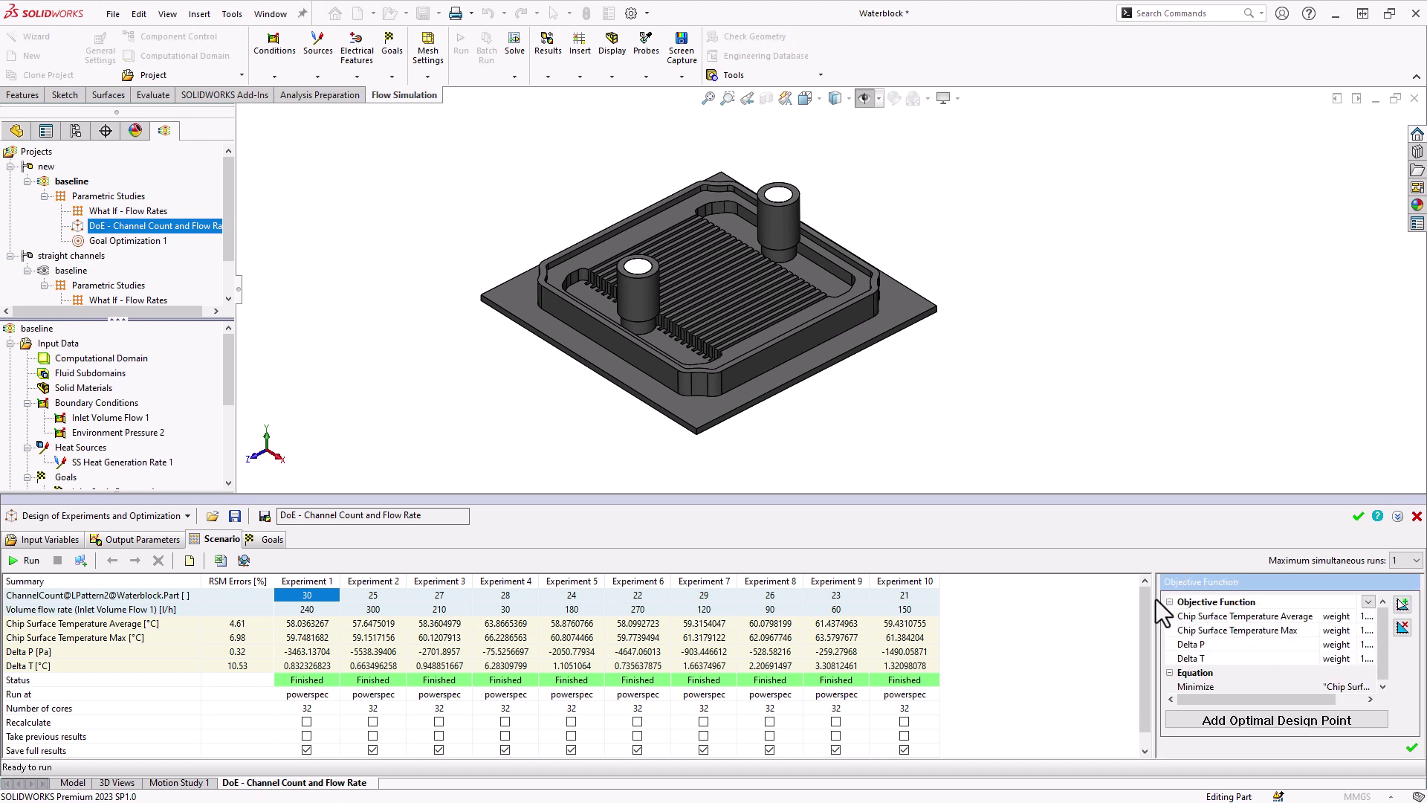
{"action": "left_click_drag", "start_coordinate": [1154, 595], "coordinate": [998, 597]}
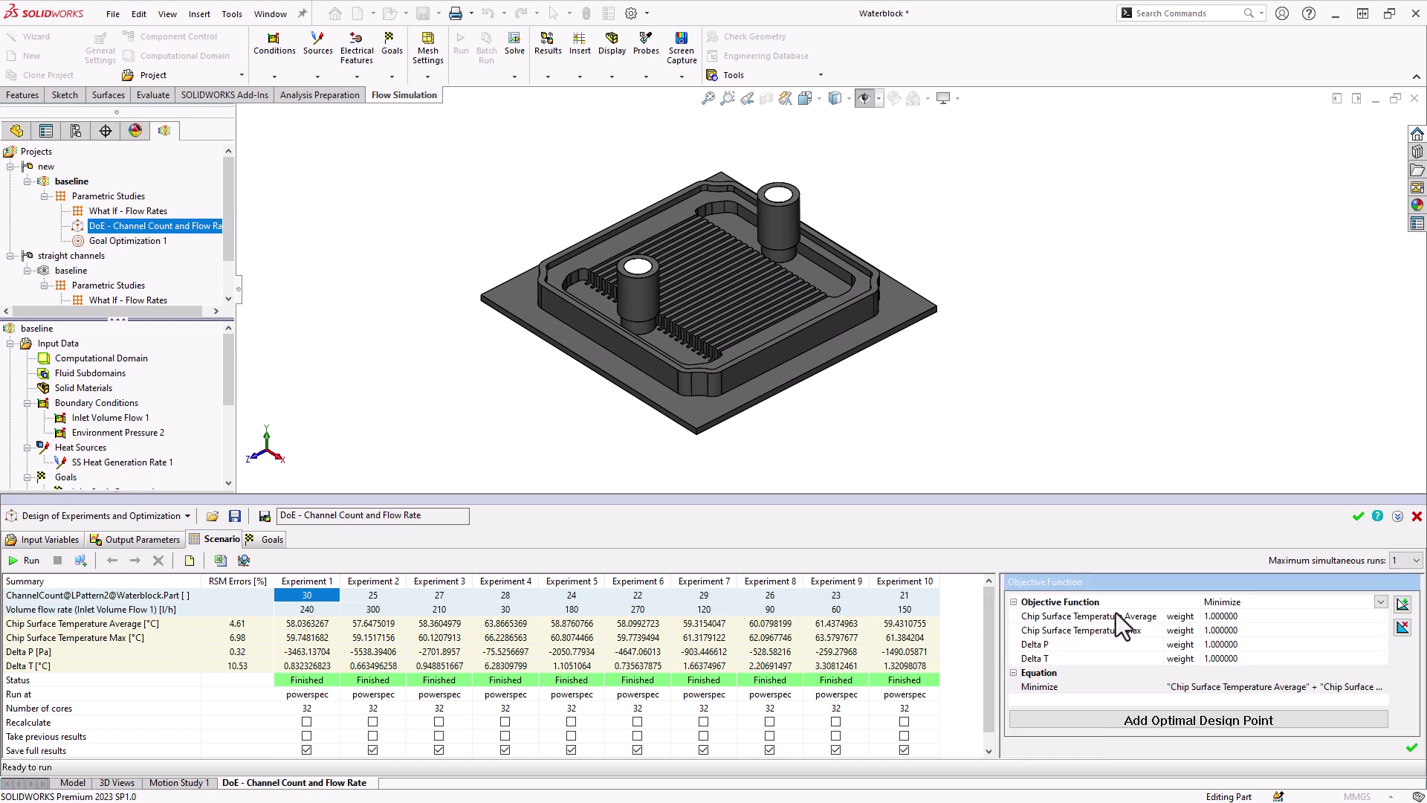
{"action": "left_click", "coordinate": [1235, 644]}
{"action": "type", "text": "0"}
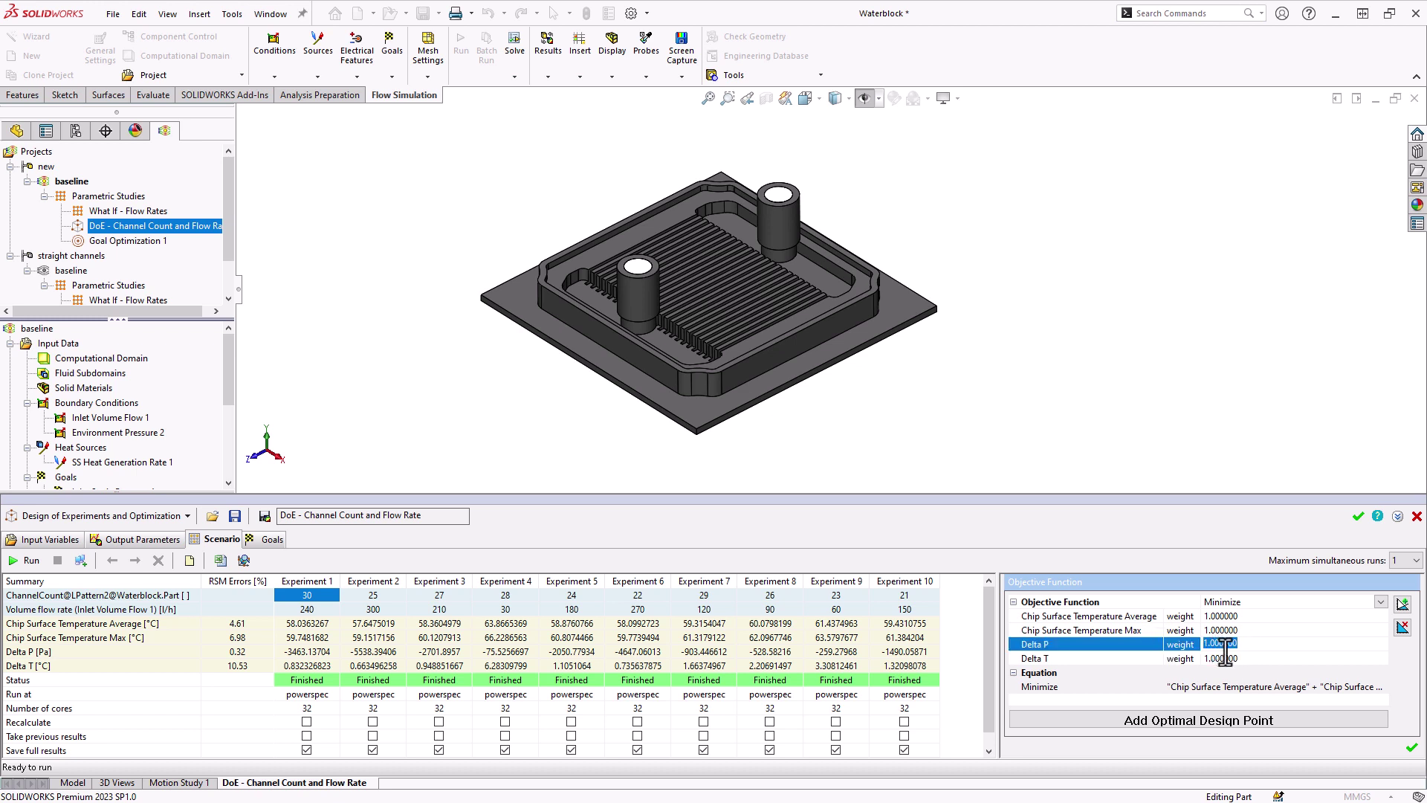
{"action": "left_click", "coordinate": [1245, 662]}
{"action": "type", "text": "0"}
{"action": "left_click", "coordinate": [1224, 648]}
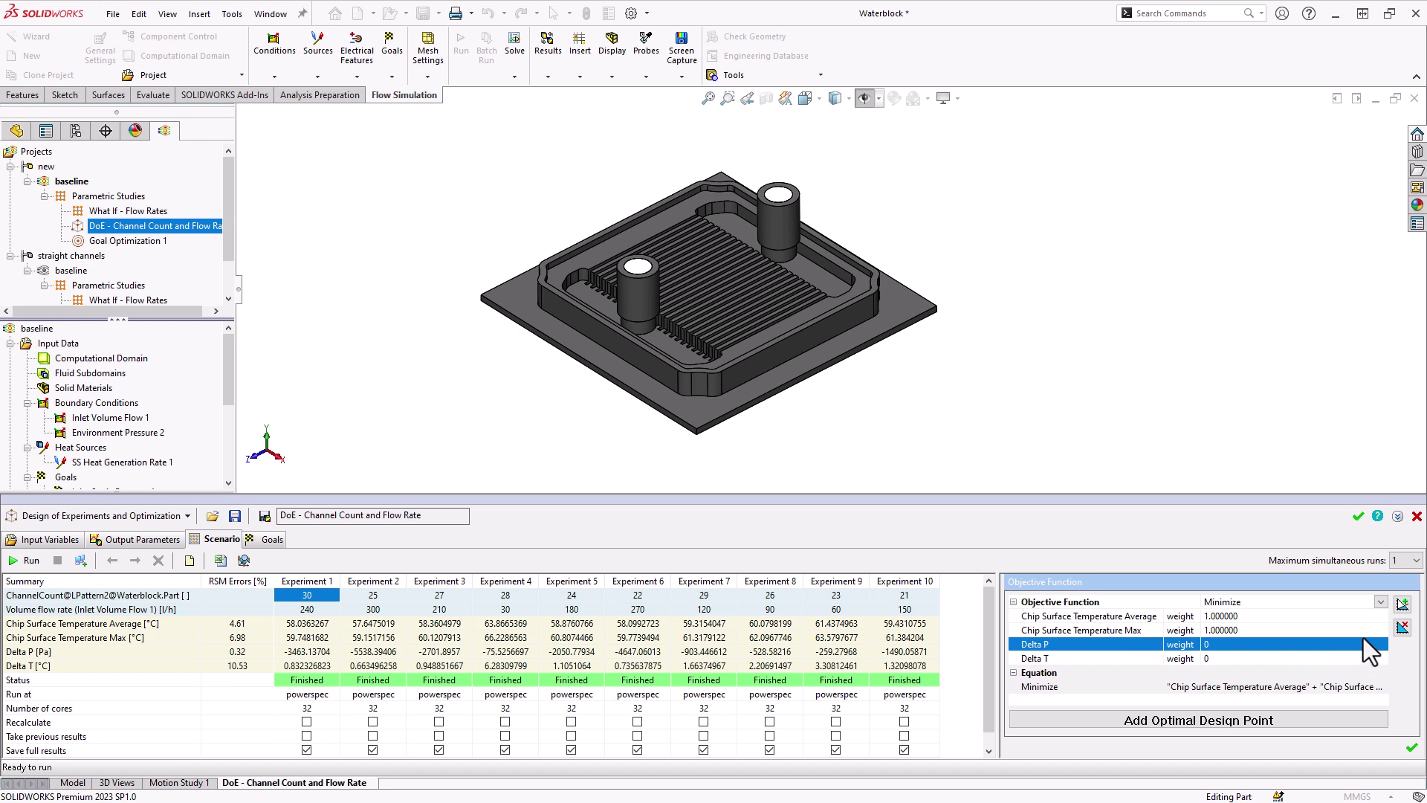
Add a constraint with Delta P weight 1 requiring Greater than -3000
{"action": "left_click", "coordinate": [1401, 602]}
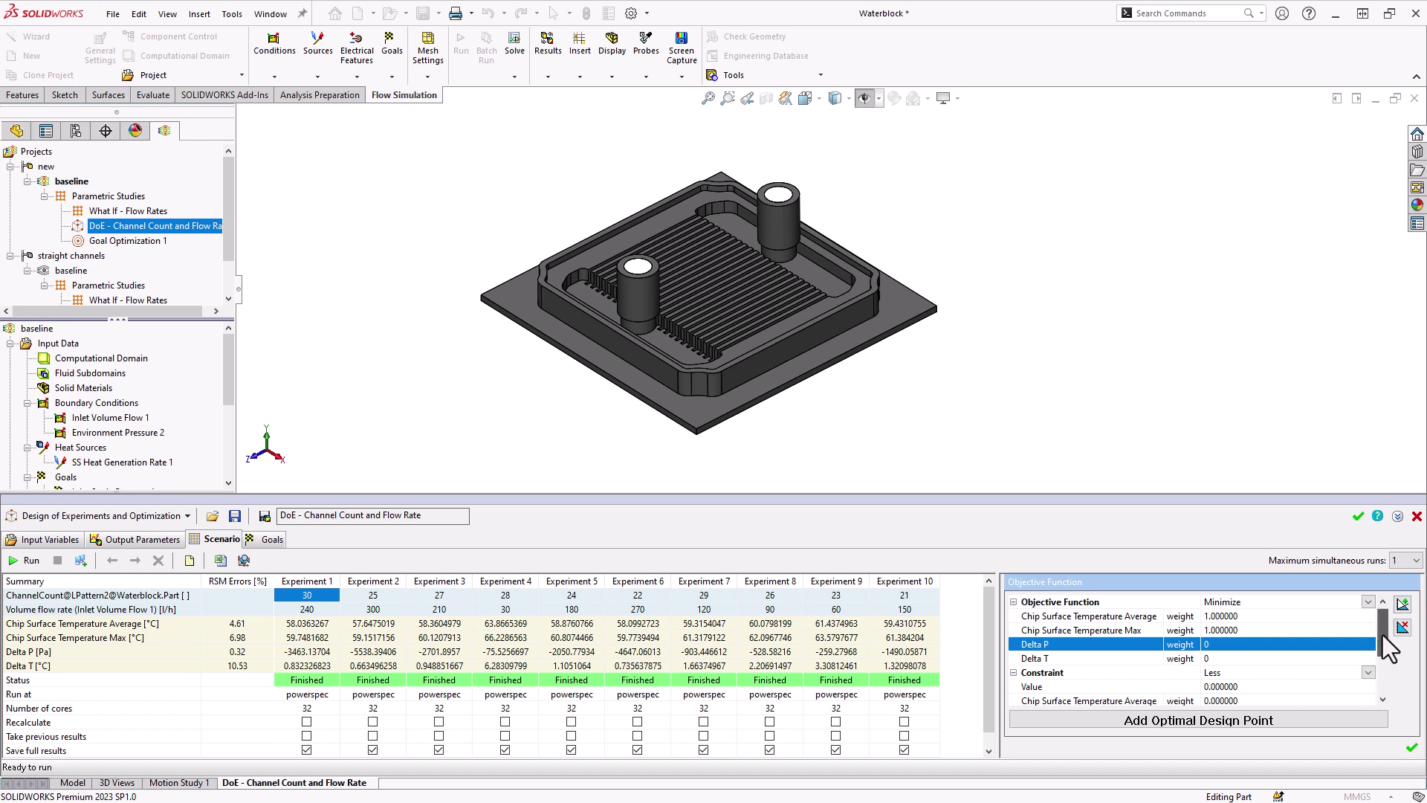
{"action": "left_click_drag", "start_coordinate": [1382, 635], "coordinate": [1379, 659]}
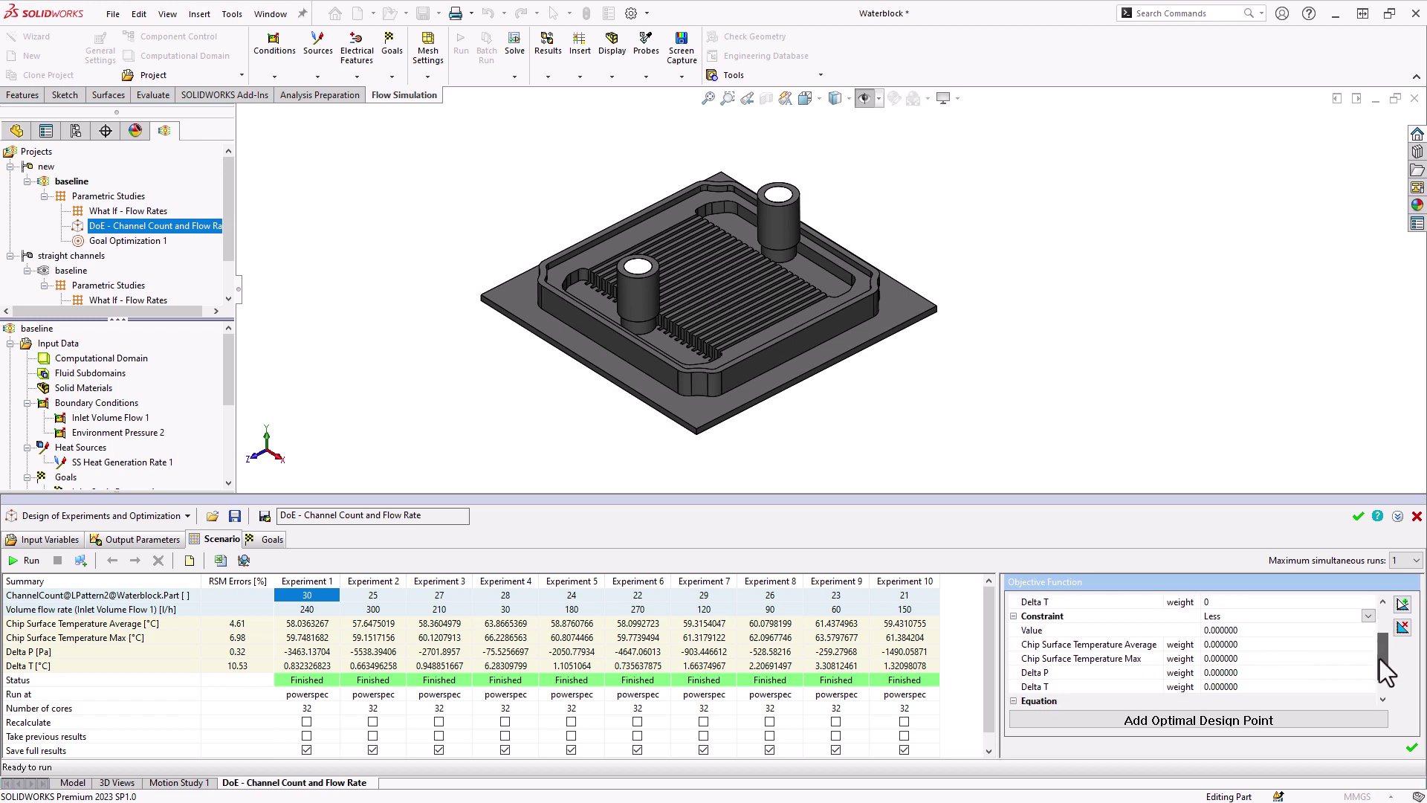
{"action": "left_click", "coordinate": [1234, 672]}
{"action": "type", "text": "1"}
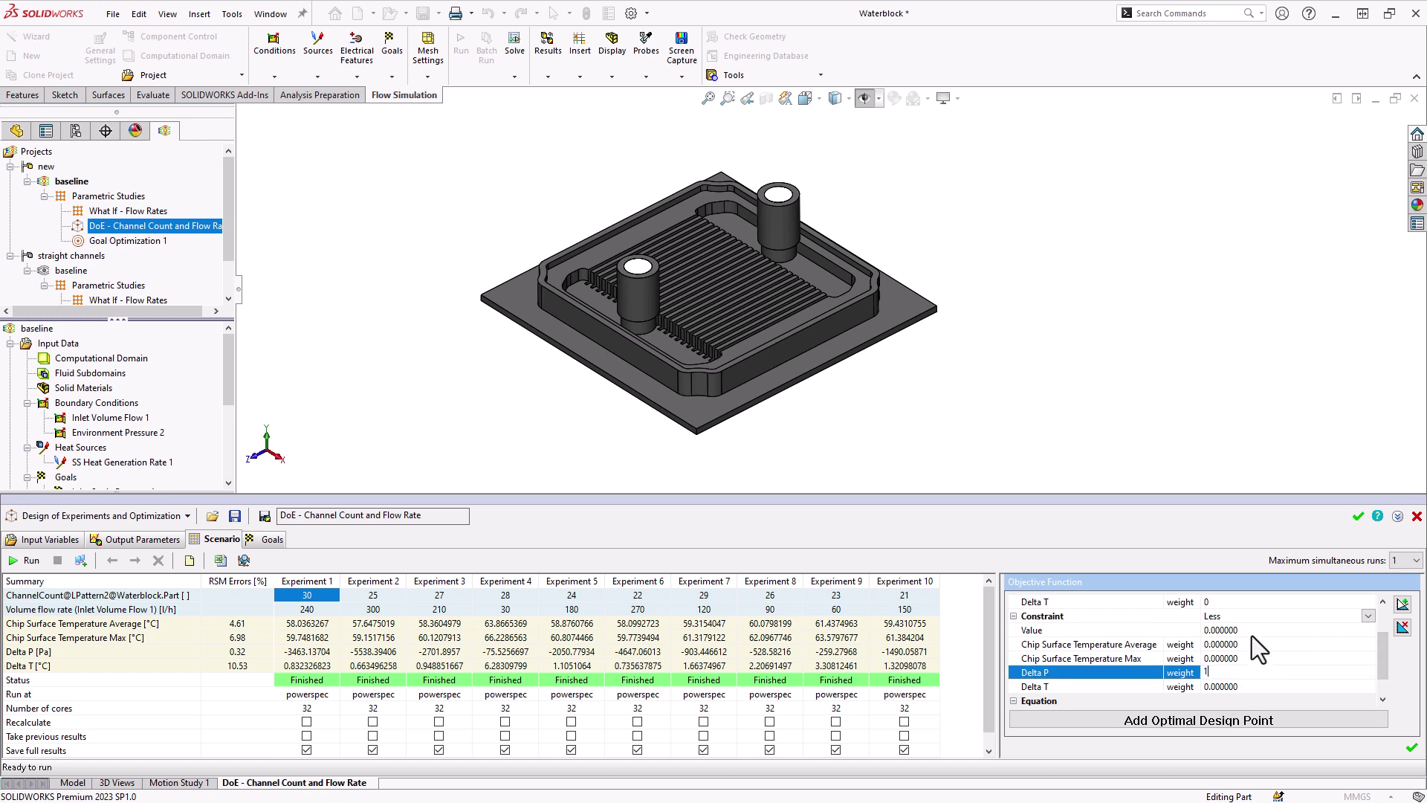
{"action": "left_click", "coordinate": [1251, 634]}
{"action": "left_click", "coordinate": [1367, 618]}
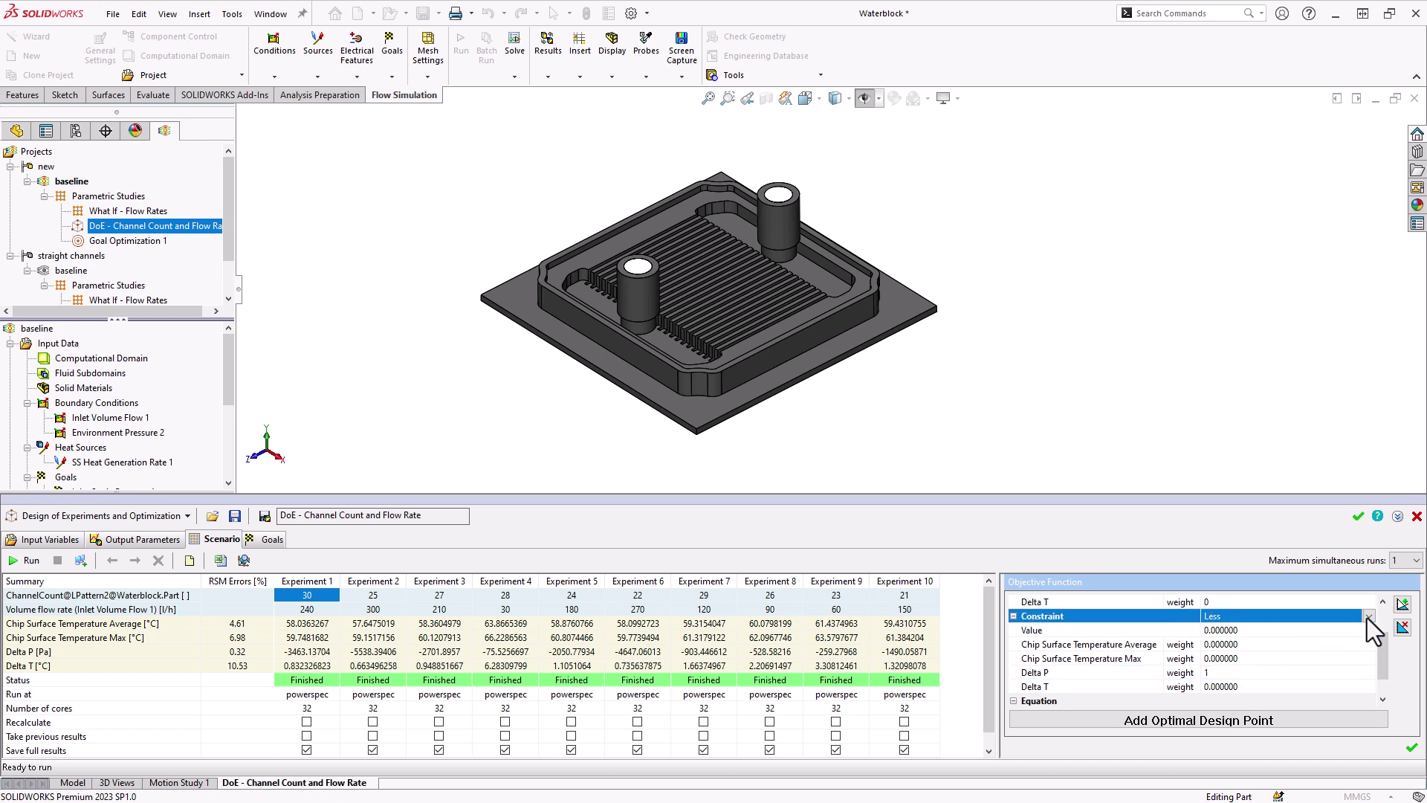
{"action": "left_click", "coordinate": [1367, 618]}
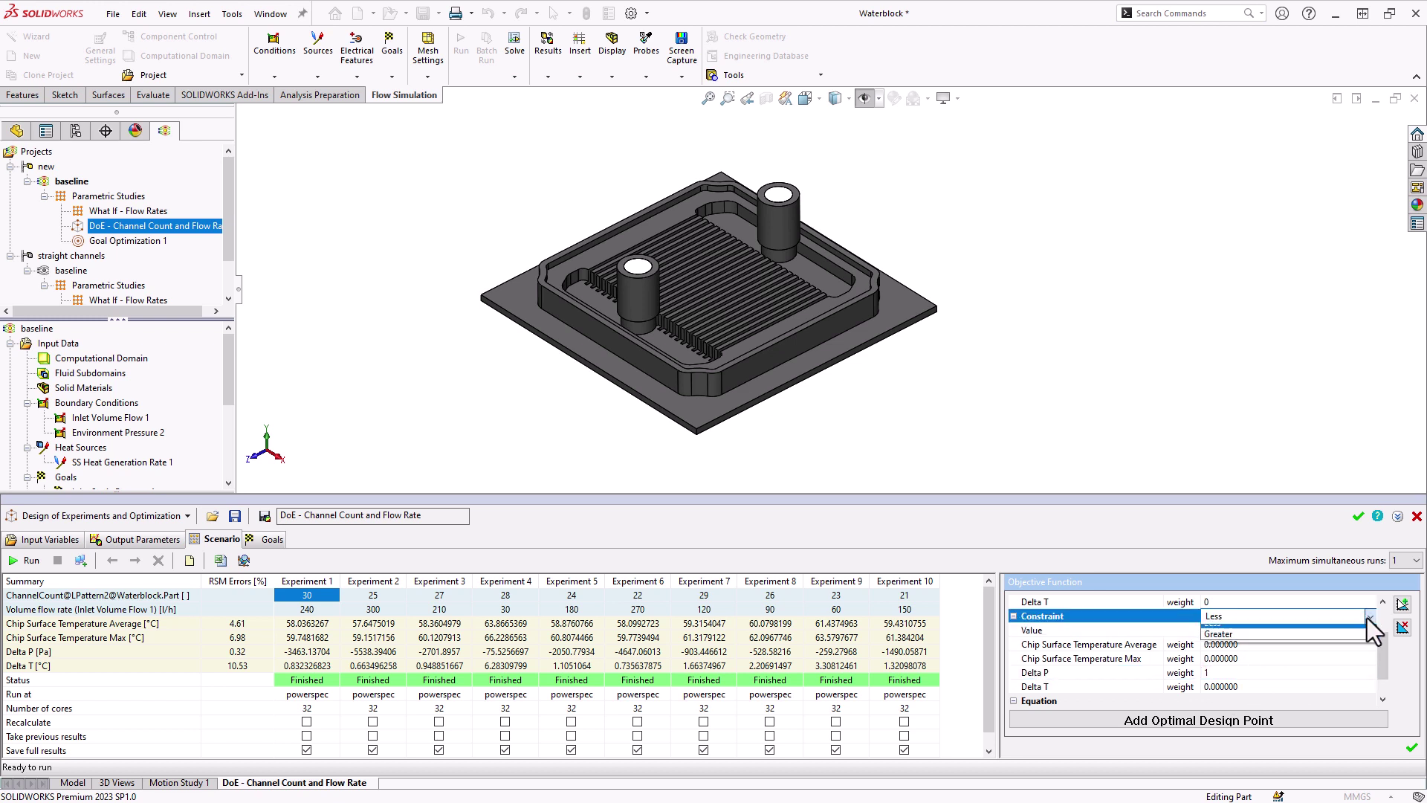
{"action": "left_click", "coordinate": [1256, 642]}
{"action": "left_click", "coordinate": [1245, 630]}
{"action": "double_click", "coordinate": [1251, 631]}
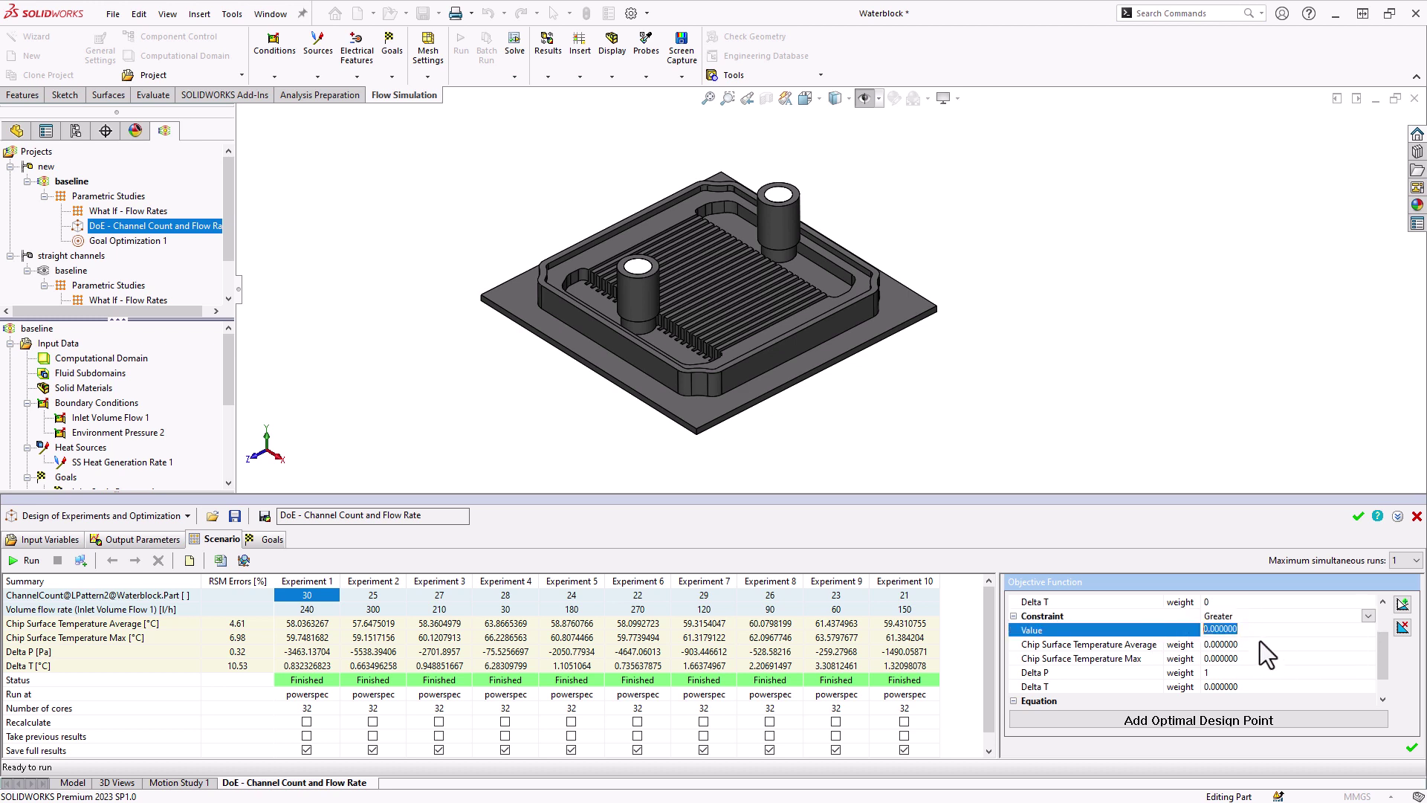
{"action": "type", "text": "-3000"}
{"action": "scroll", "coordinate": [1374, 676], "scroll_direction": "down", "scroll_amount": 1}
Add the Optimum 1 point (about 32.79 channels, 225.5 l/h) and enlarge the DoE table
{"action": "left_click", "coordinate": [1194, 730]}
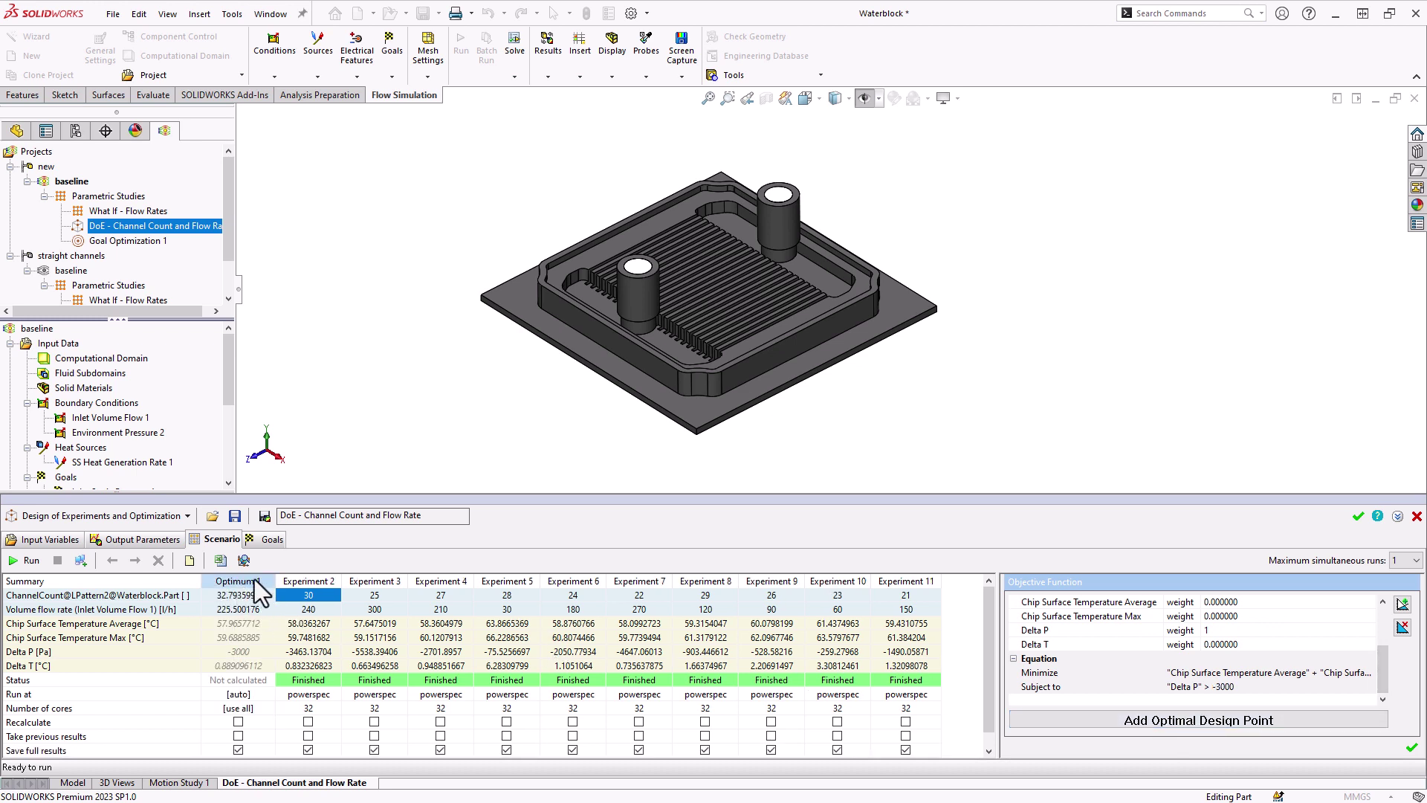
{"action": "left_click_drag", "start_coordinate": [487, 485], "coordinate": [484, 420]}
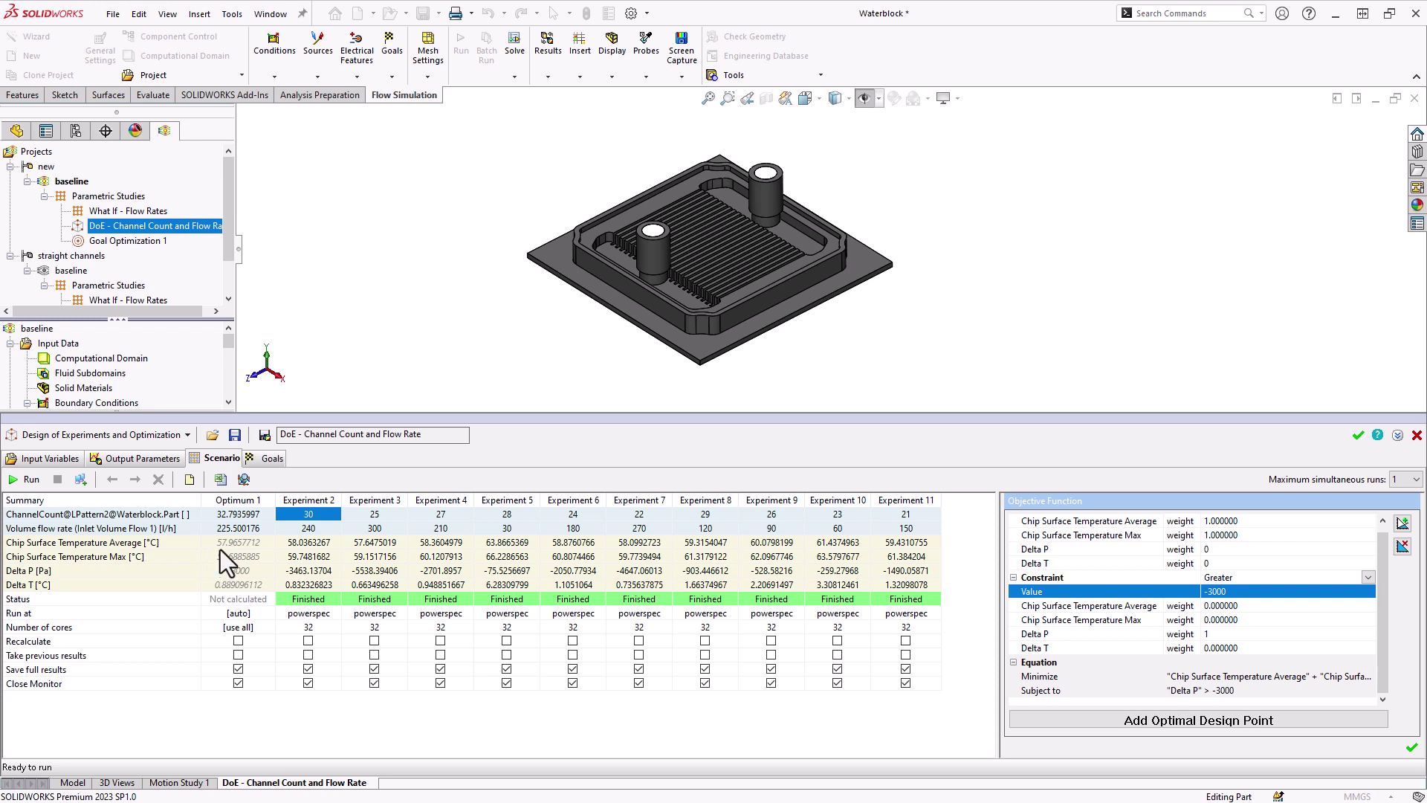
Create a new project from Optimum 1, confirm the geometry change, and close the DoE panel
{"action": "right_click", "coordinate": [244, 503]}
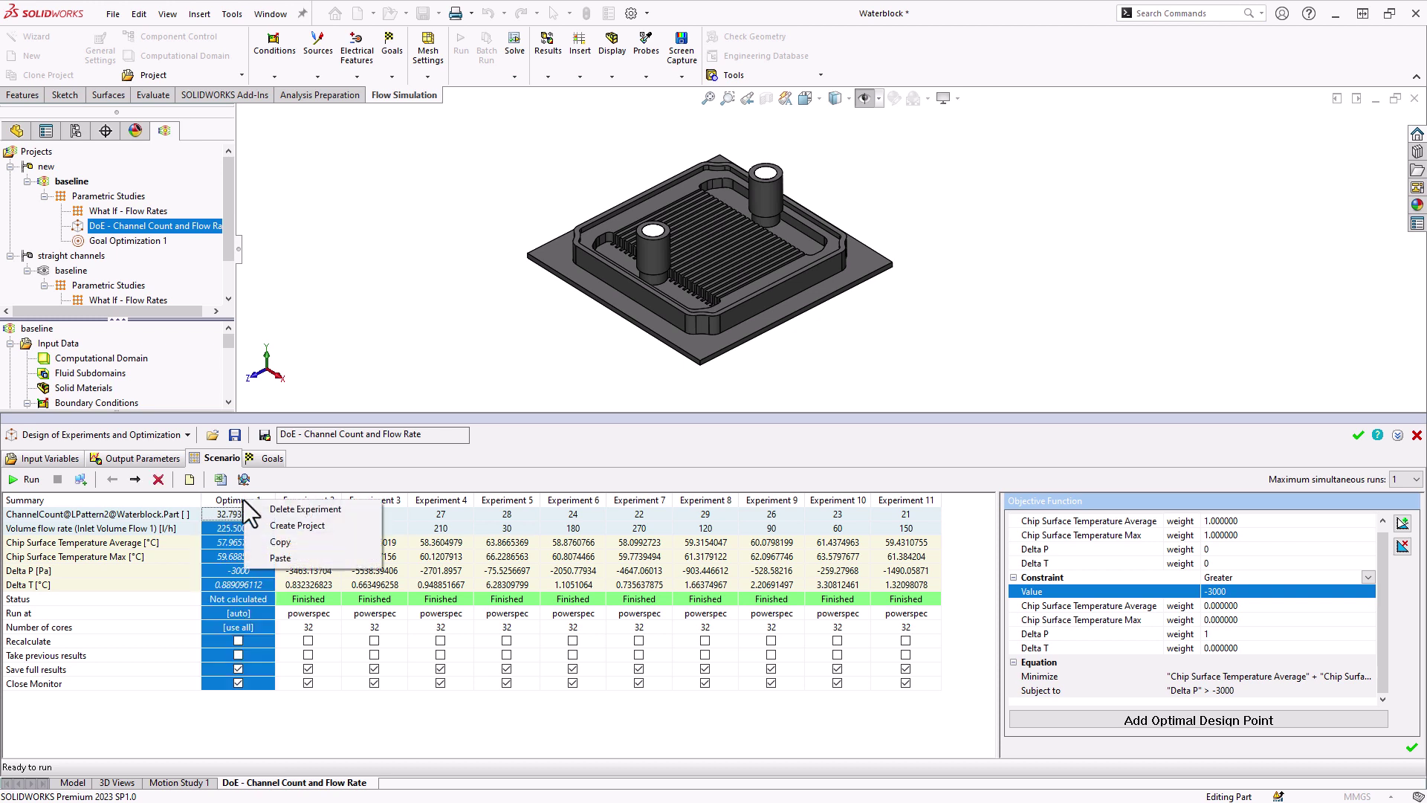
{"action": "left_click", "coordinate": [290, 525]}
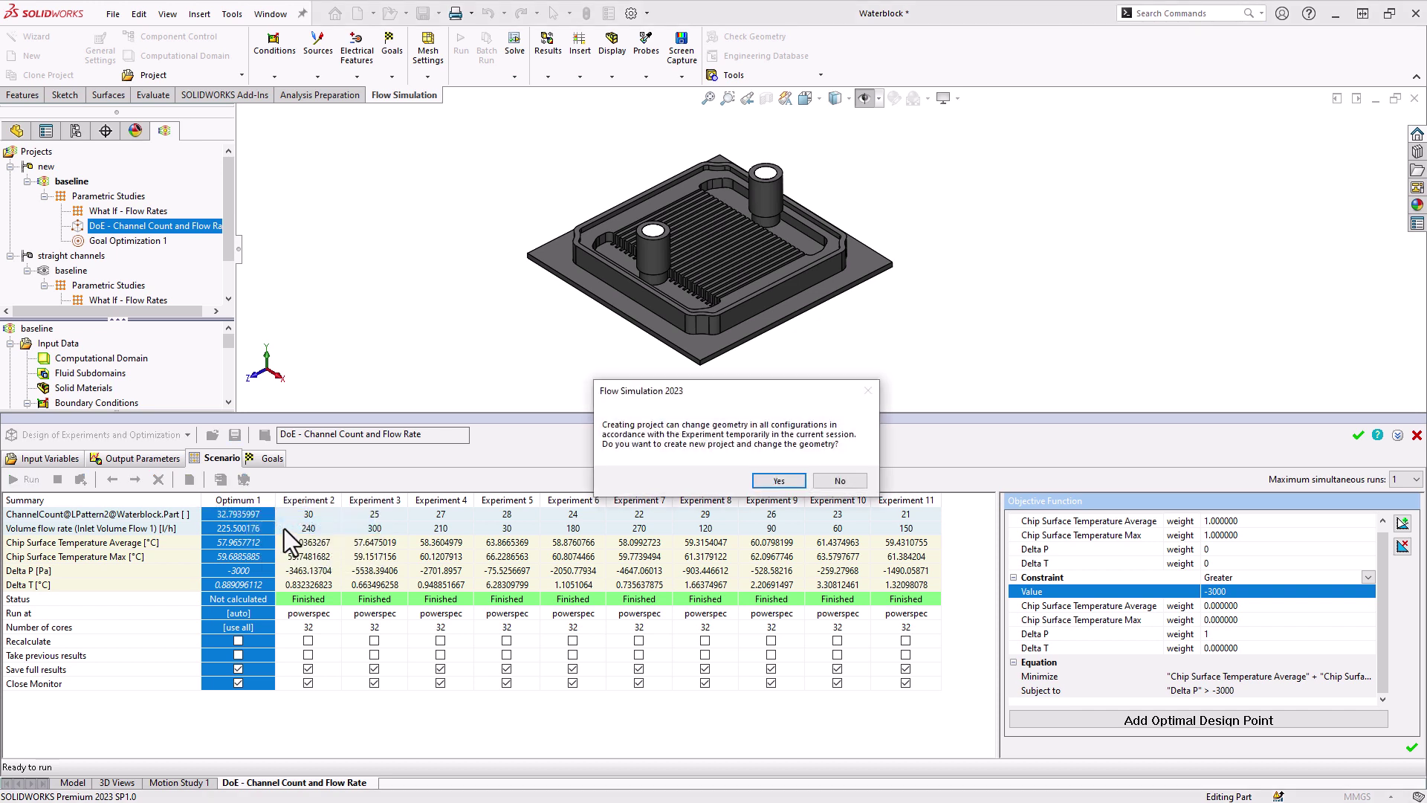
{"action": "left_click", "coordinate": [776, 483]}
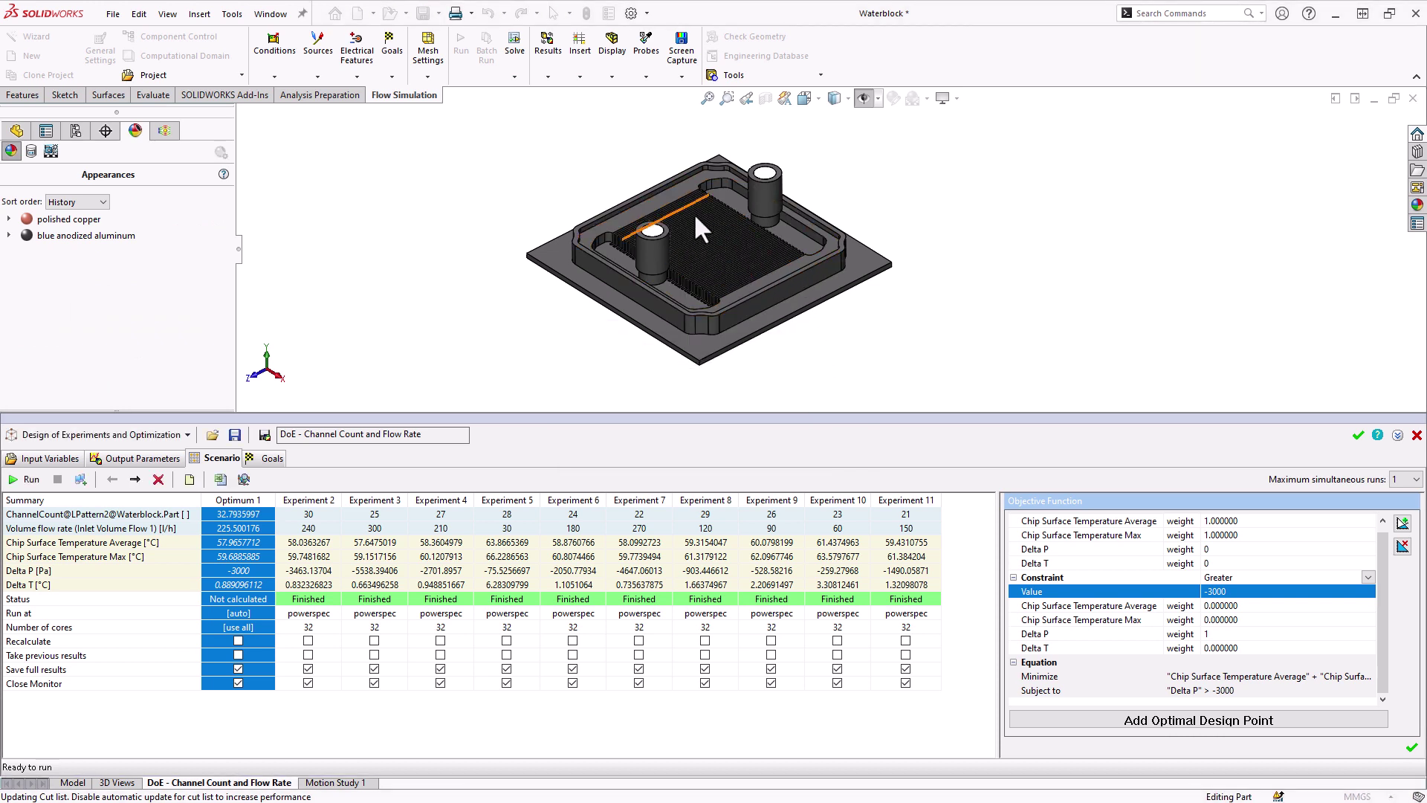
{"action": "left_click", "coordinate": [1359, 437]}
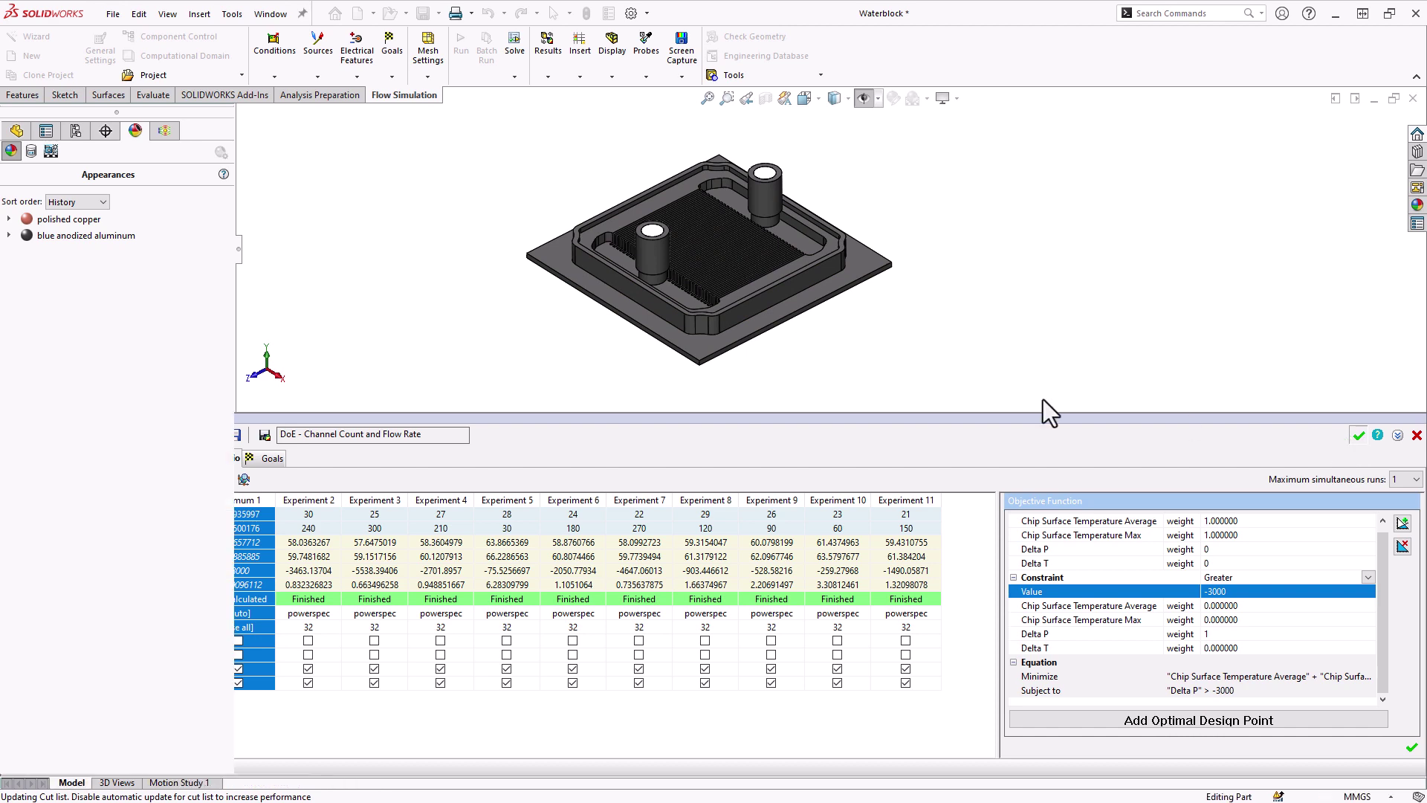
{"action": "left_click", "coordinate": [166, 134]}
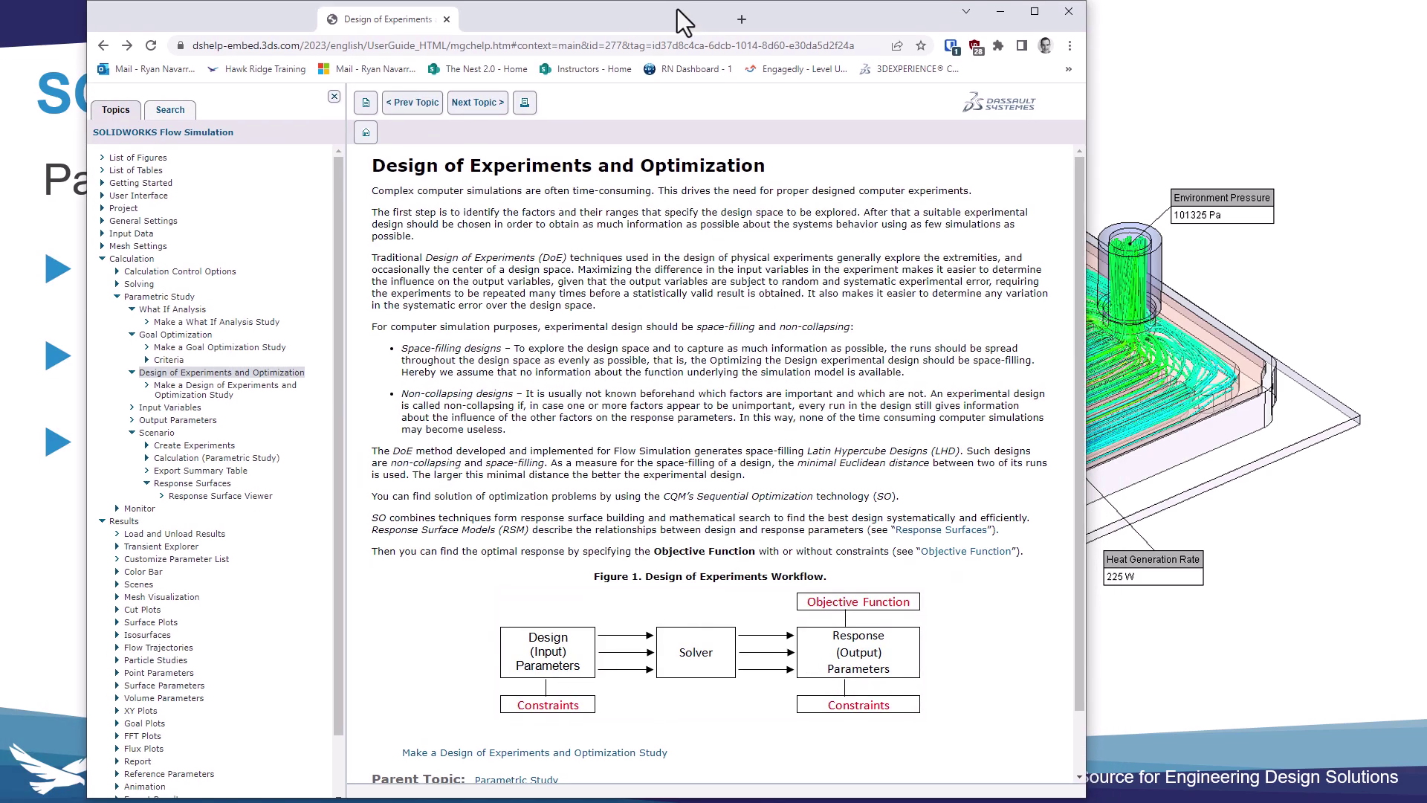
{"action": "scroll", "coordinate": [824, 420], "scroll_direction": "down", "scroll_amount": 2}
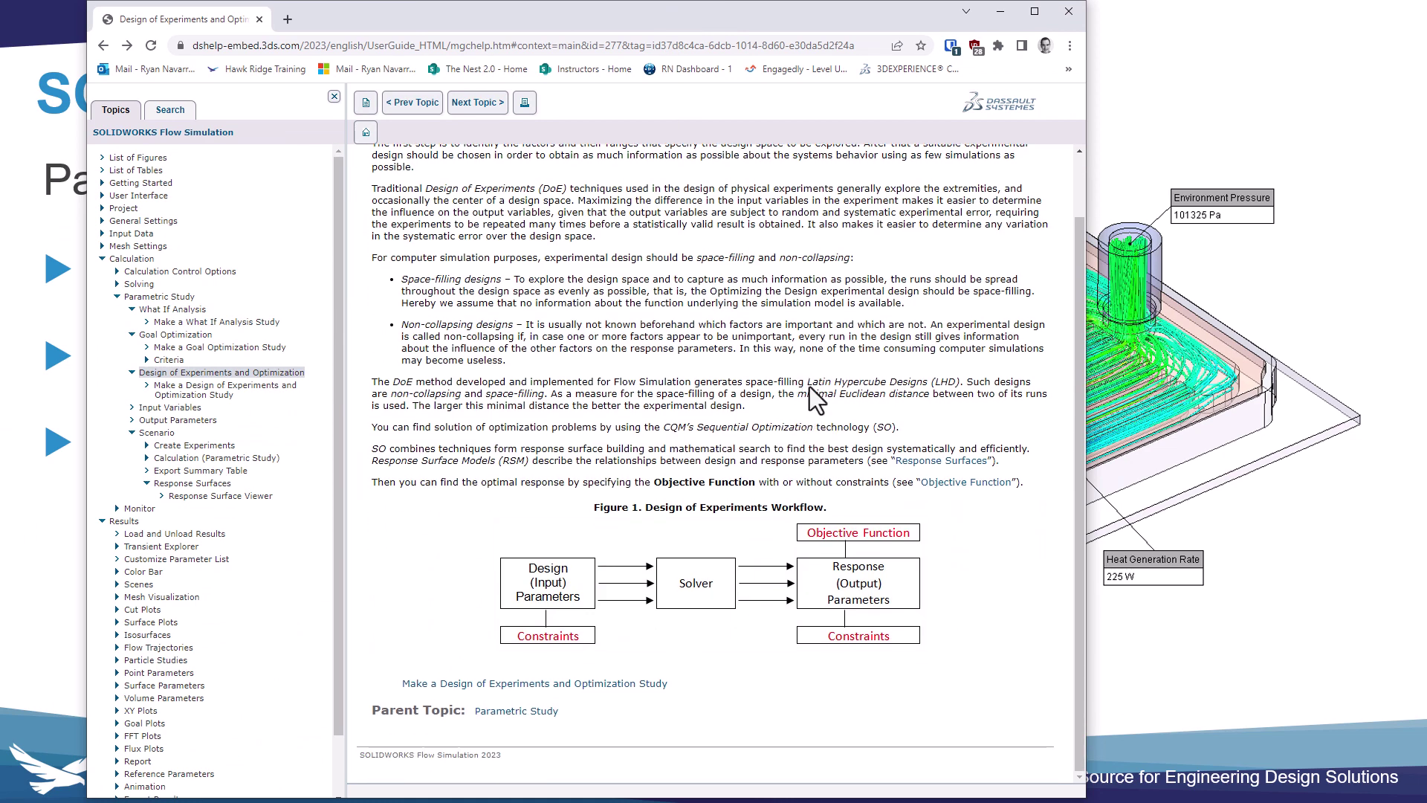
{"action": "left_click_drag", "start_coordinate": [807, 381], "coordinate": [928, 382]}
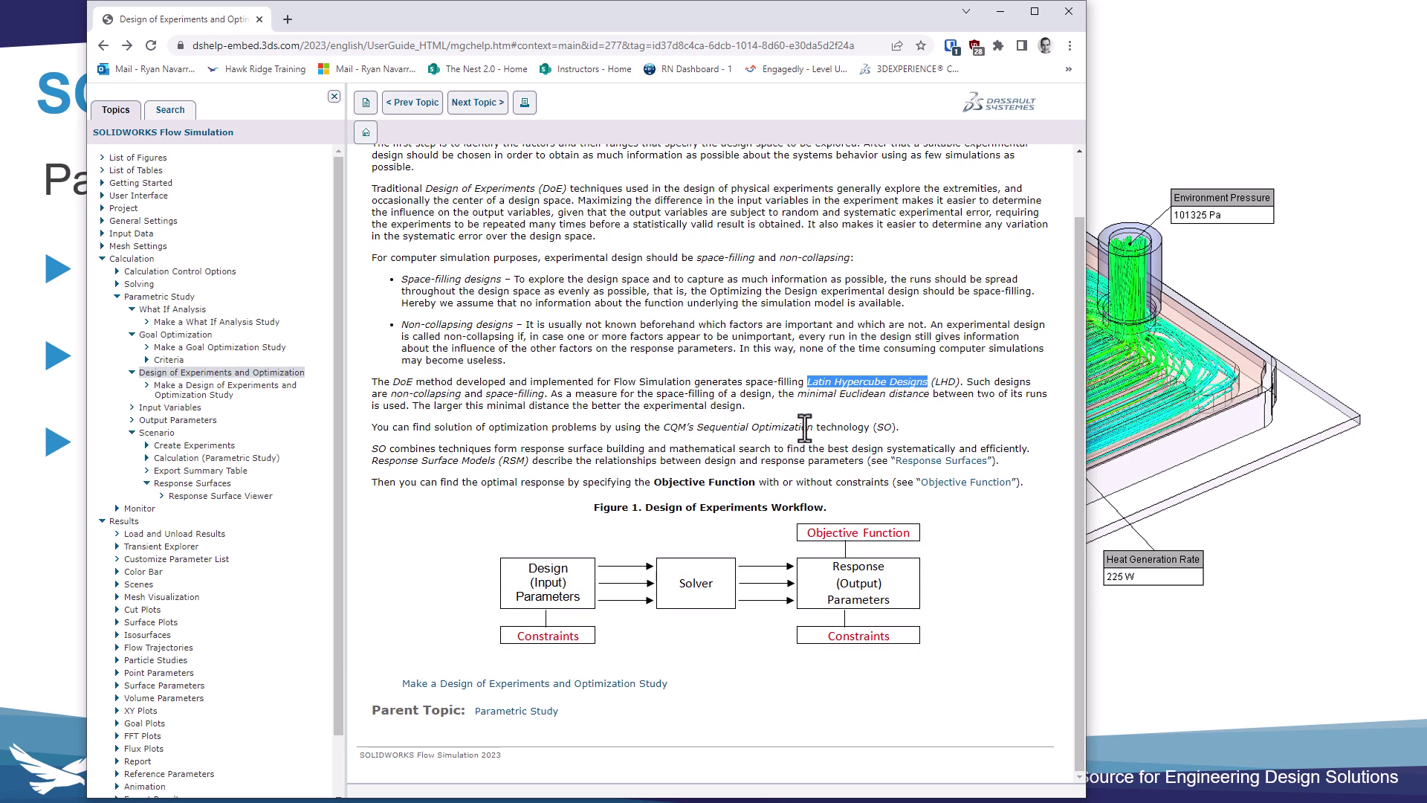
{"action": "left_click", "coordinate": [779, 689]}
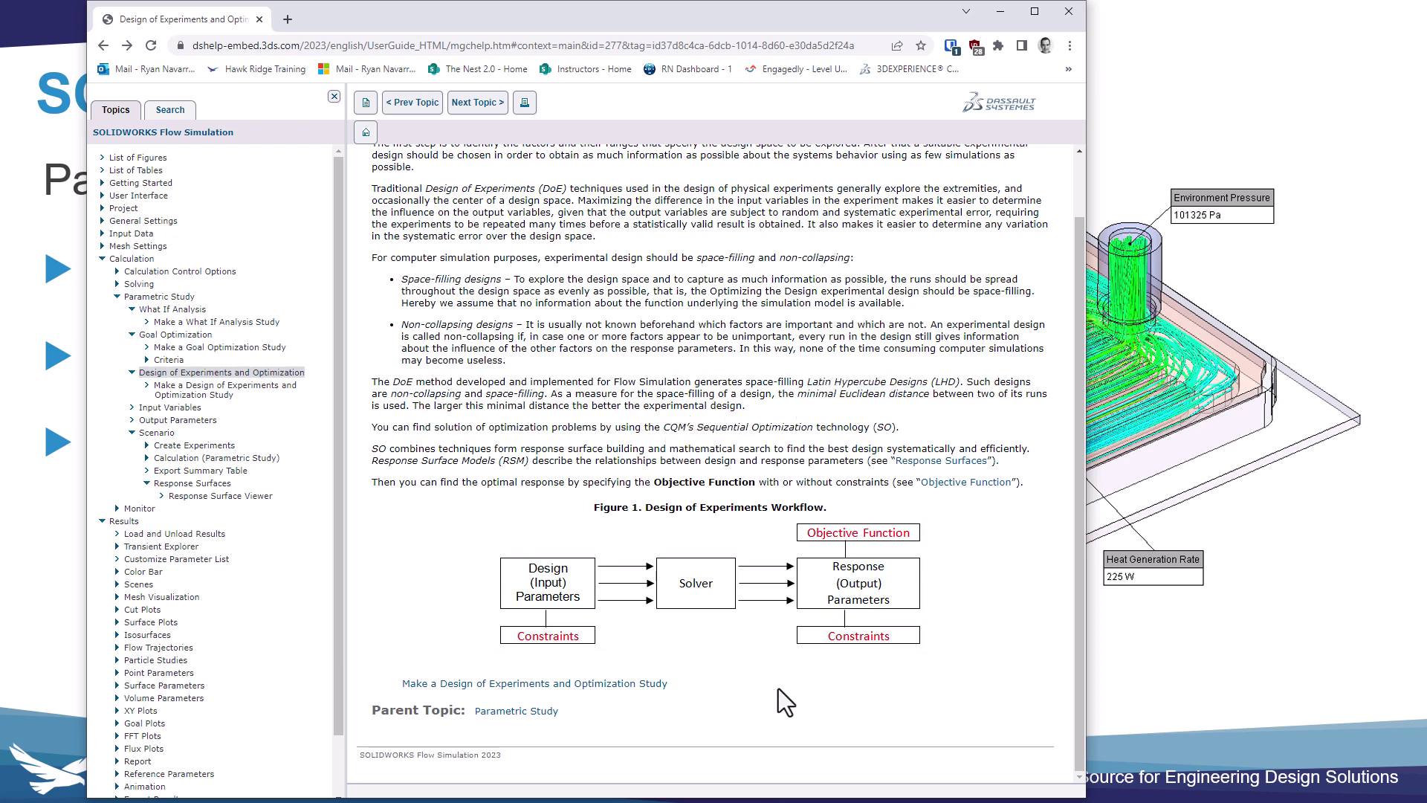